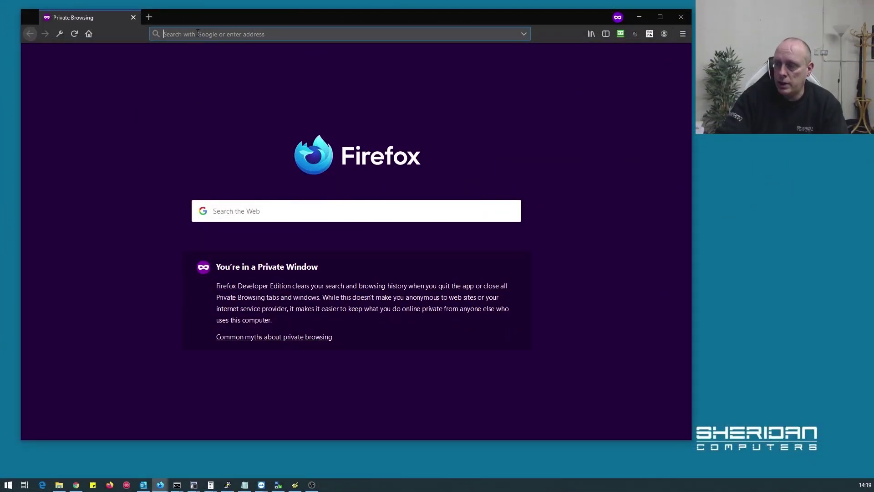
Load the FreeNAS server address and log in as root with the administrator password
{"action": "type", "text": "10.1.10.108"}
{"action": "key", "text": "Return"}
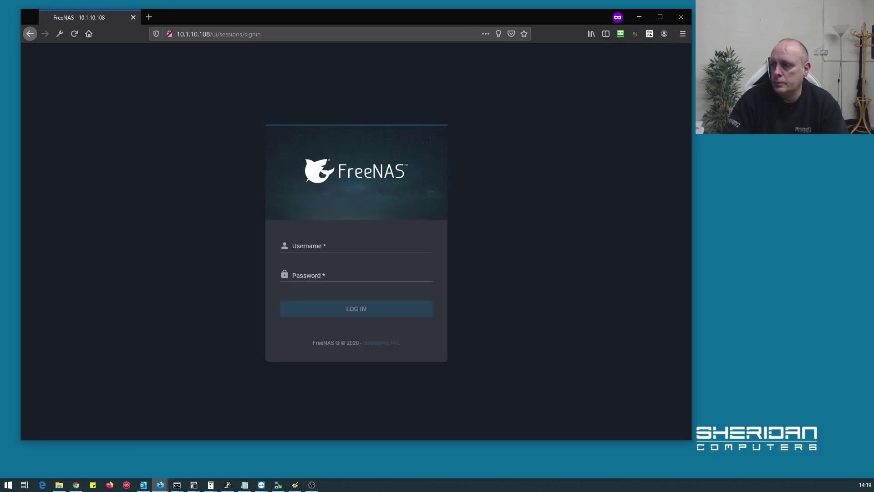
{"action": "left_click", "coordinate": [300, 246]}
{"action": "key", "text": "Tab"}
{"action": "type", "text": "•"}
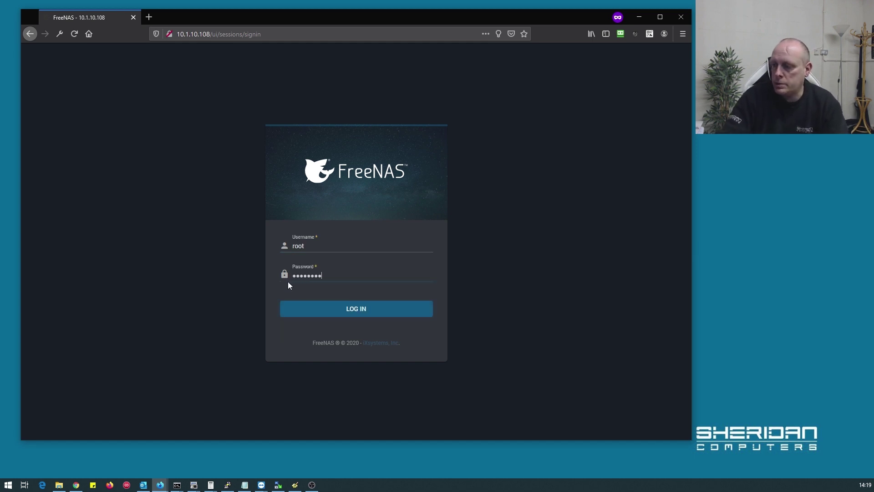
{"action": "left_click", "coordinate": [353, 309]}
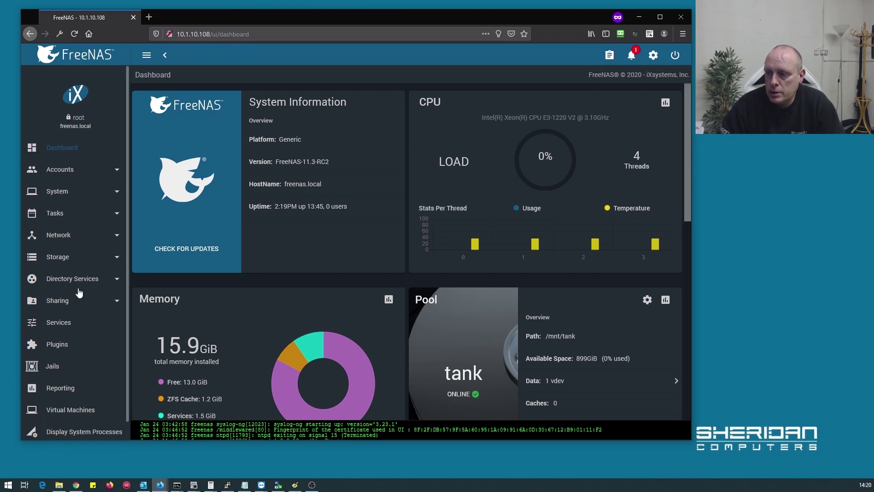
Add a dataset 'accounts' with comment 'Accounts Data' under pool tank
{"action": "left_click", "coordinate": [68, 261]}
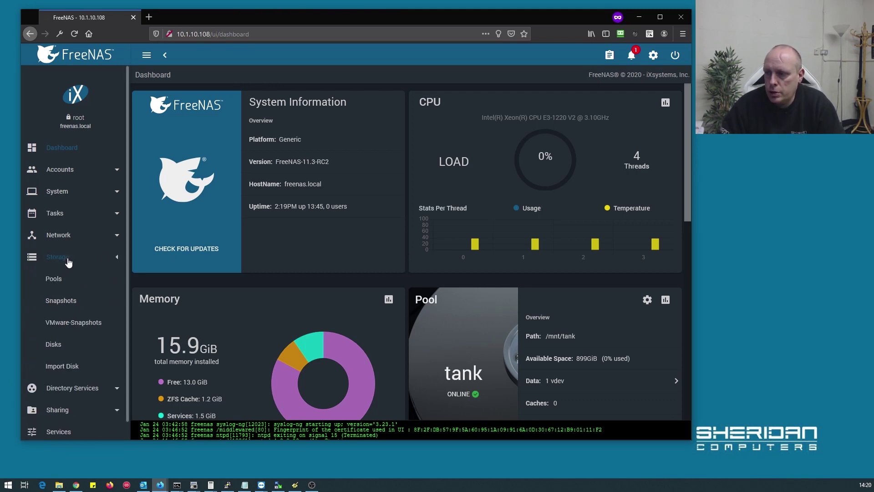
{"action": "left_click", "coordinate": [61, 280]}
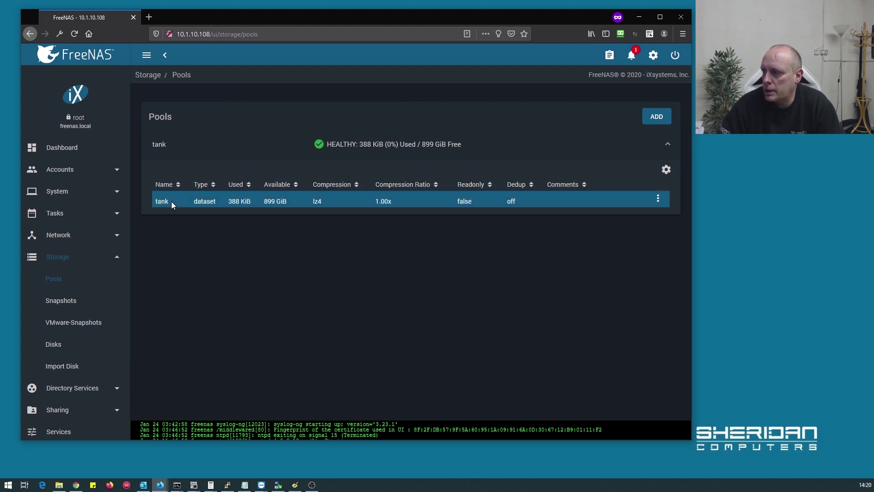
{"action": "left_click", "coordinate": [658, 203]}
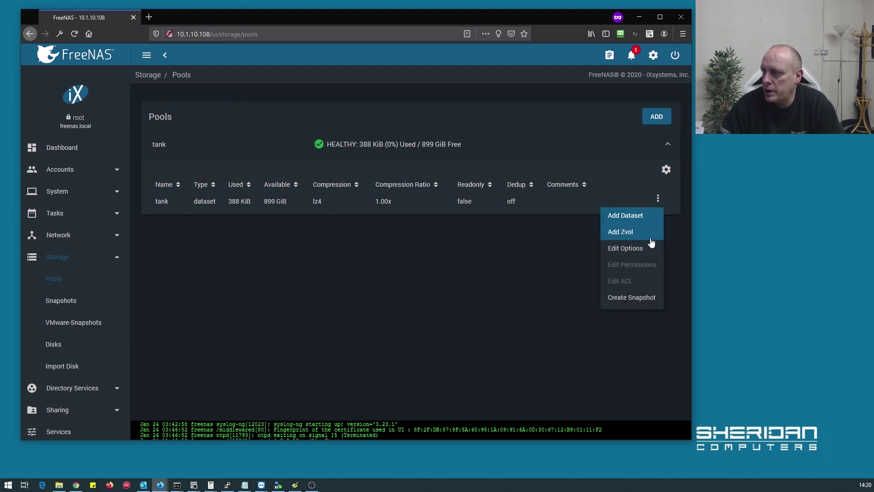
{"action": "left_click", "coordinate": [642, 217]}
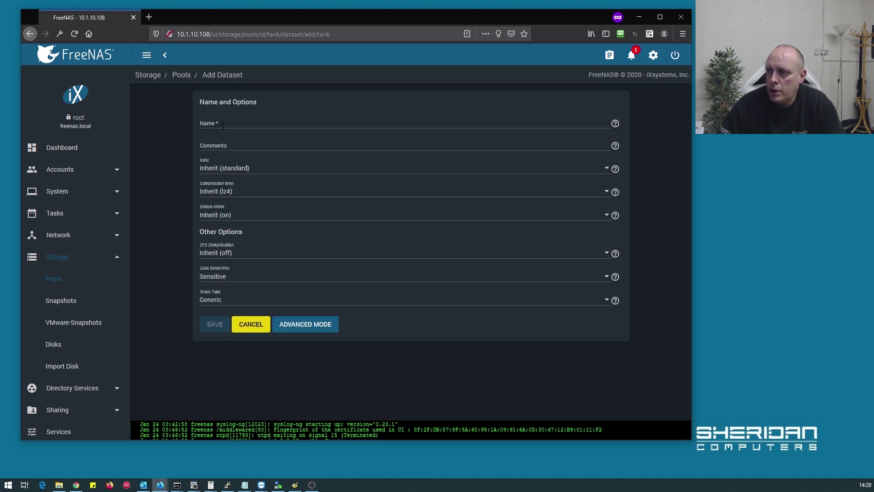
{"action": "left_click", "coordinate": [223, 126]}
{"action": "type", "text": "accounts"}
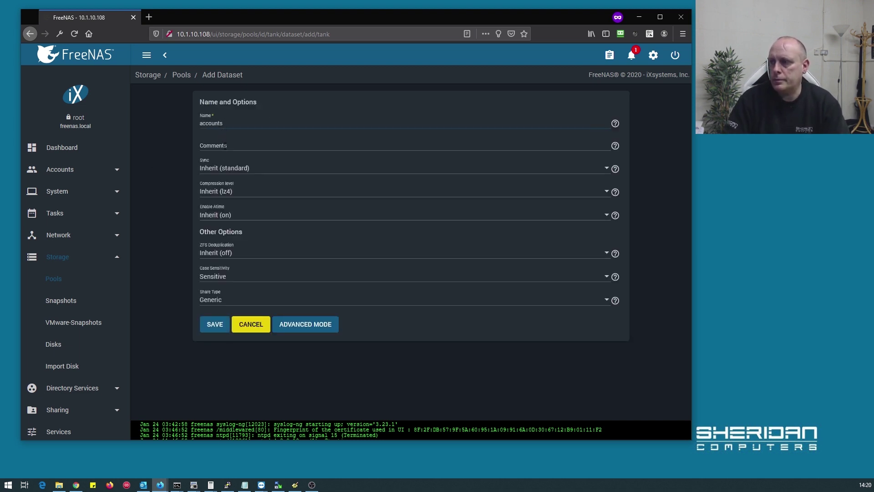
{"action": "left_click", "coordinate": [225, 145]}
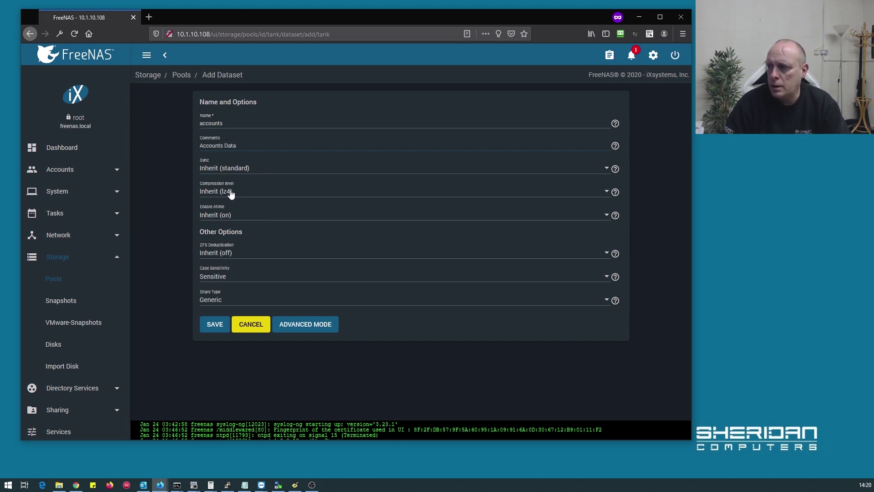
{"action": "left_click", "coordinate": [215, 324]}
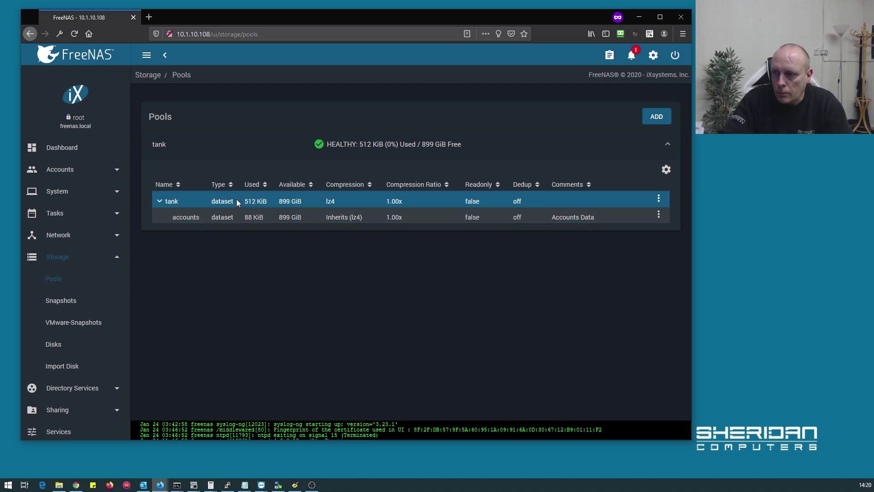
Start a new SMB share with path /mnt/tank/accounts
{"action": "scroll", "coordinate": [68, 221], "scroll_direction": "down", "scroll_amount": 2}
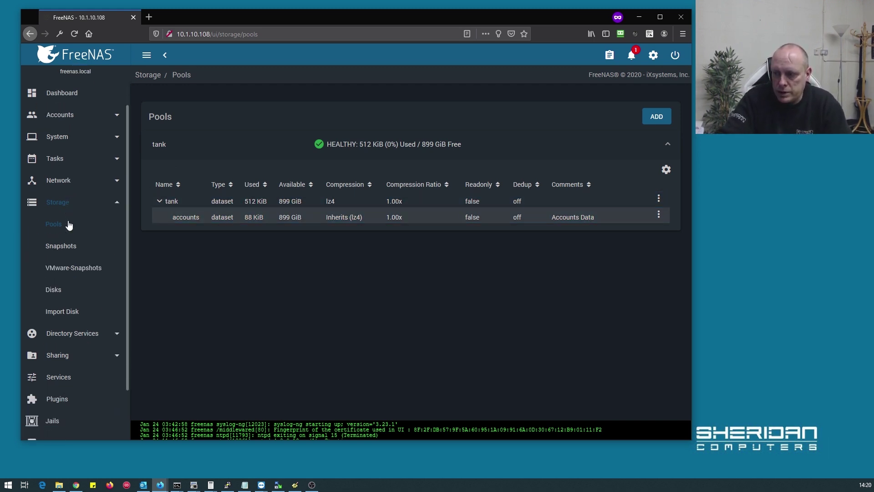
{"action": "scroll", "coordinate": [71, 232], "scroll_direction": "up", "scroll_amount": 2}
{"action": "scroll", "coordinate": [76, 257], "scroll_direction": "down", "scroll_amount": 1}
{"action": "scroll", "coordinate": [76, 257], "scroll_direction": "up", "scroll_amount": 1}
{"action": "scroll", "coordinate": [75, 258], "scroll_direction": "down", "scroll_amount": 1}
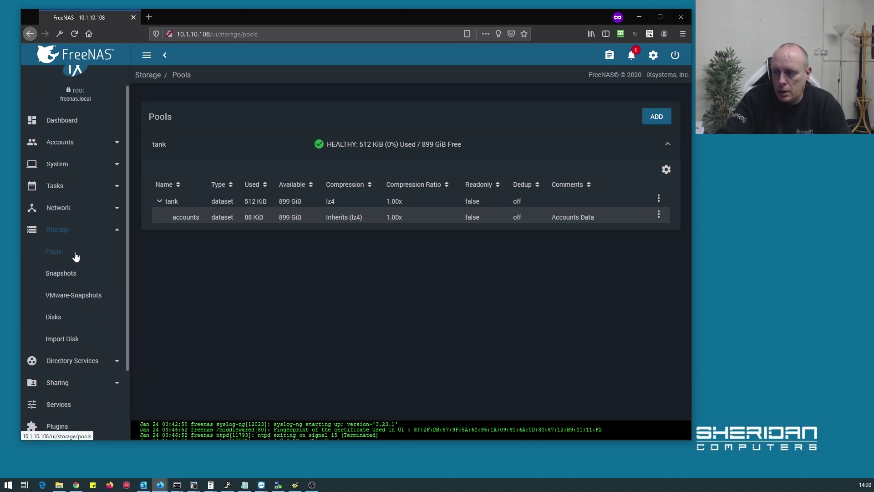
{"action": "scroll", "coordinate": [76, 258], "scroll_direction": "down", "scroll_amount": 2}
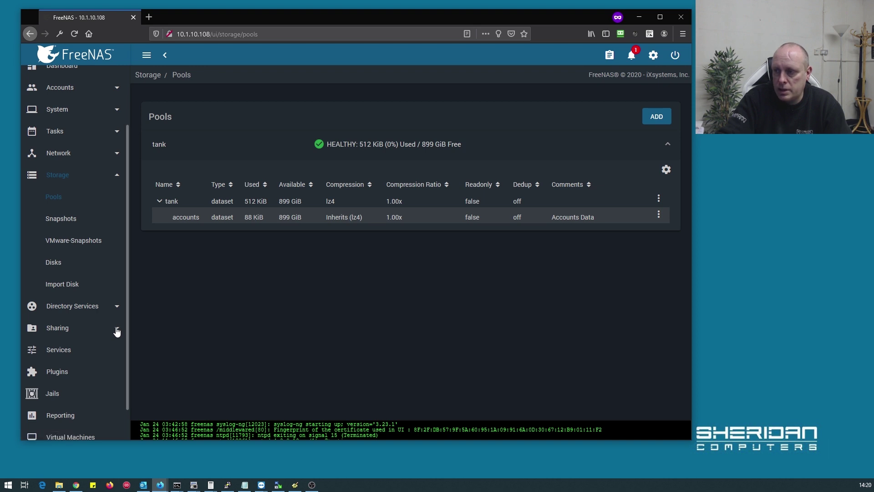
{"action": "left_click", "coordinate": [114, 328]}
{"action": "left_click", "coordinate": [89, 328]}
{"action": "left_click", "coordinate": [656, 120]}
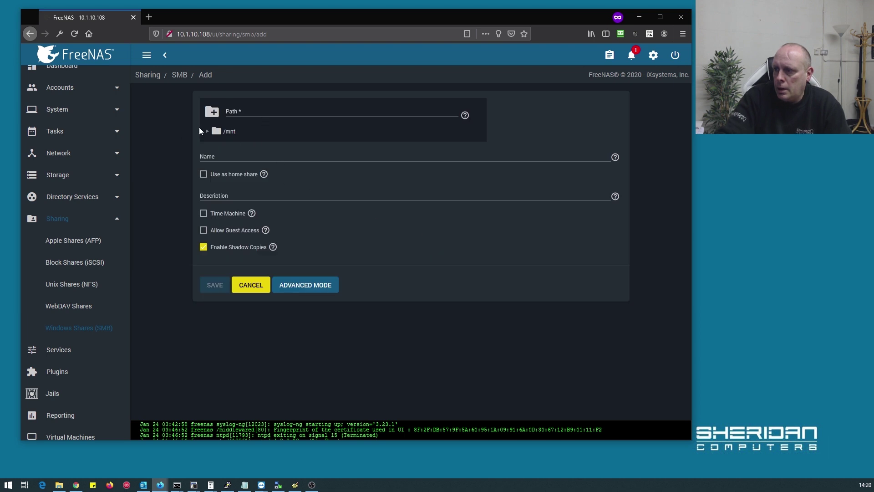
{"action": "left_click", "coordinate": [207, 131]}
{"action": "left_click", "coordinate": [216, 147]}
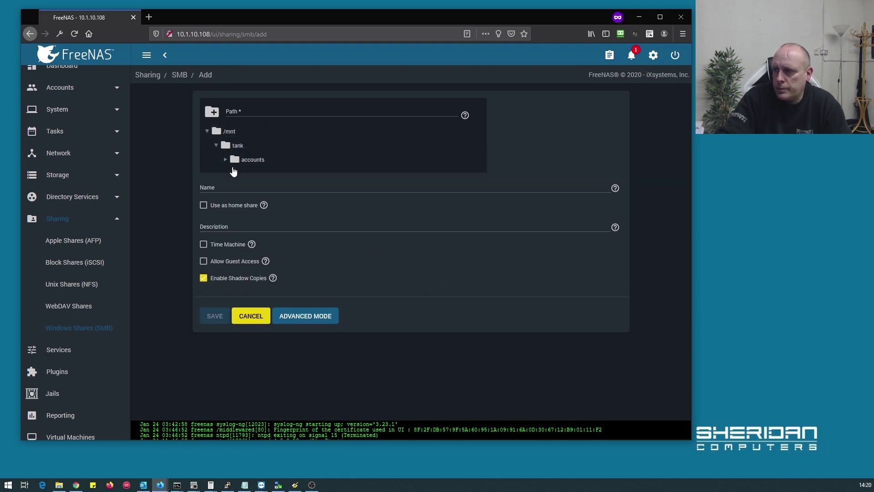
{"action": "left_click", "coordinate": [252, 160]}
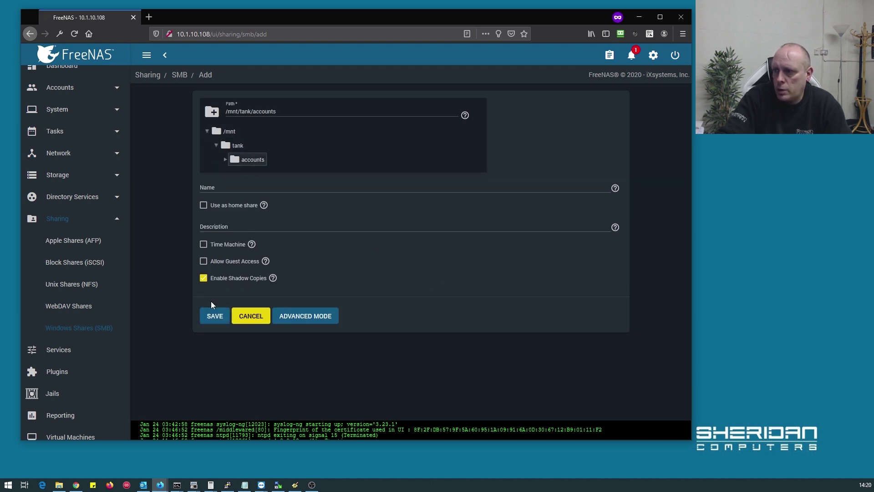
Name the share 'accounts' with description 'accounts share', save it, and skip ACL setup
{"action": "left_click", "coordinate": [249, 191]}
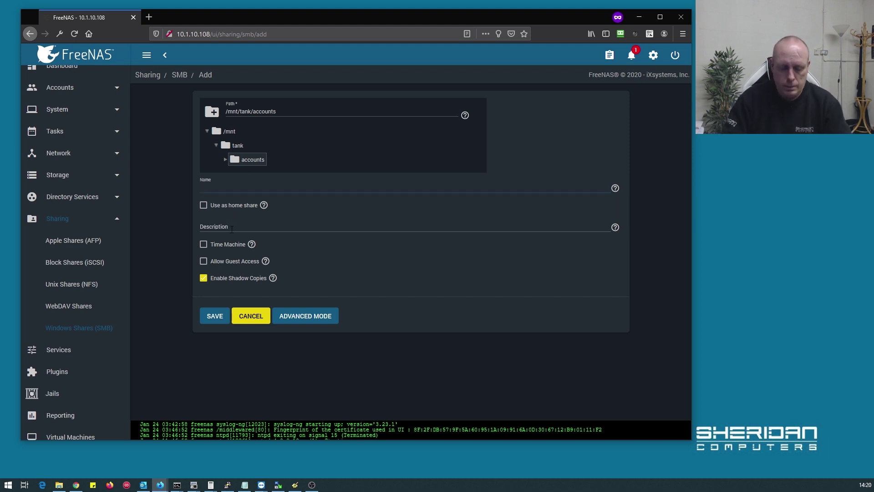
{"action": "type", "text": "accounts"}
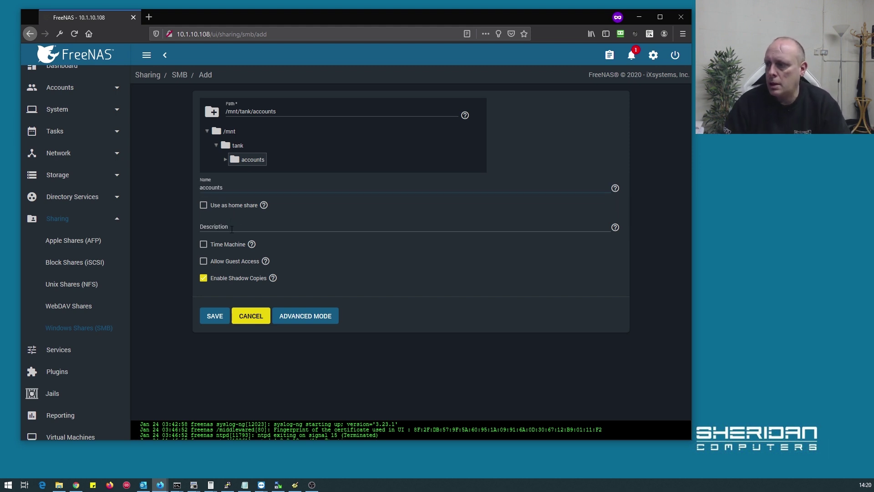
{"action": "left_click", "coordinate": [231, 229]}
{"action": "type", "text": "accounts share"}
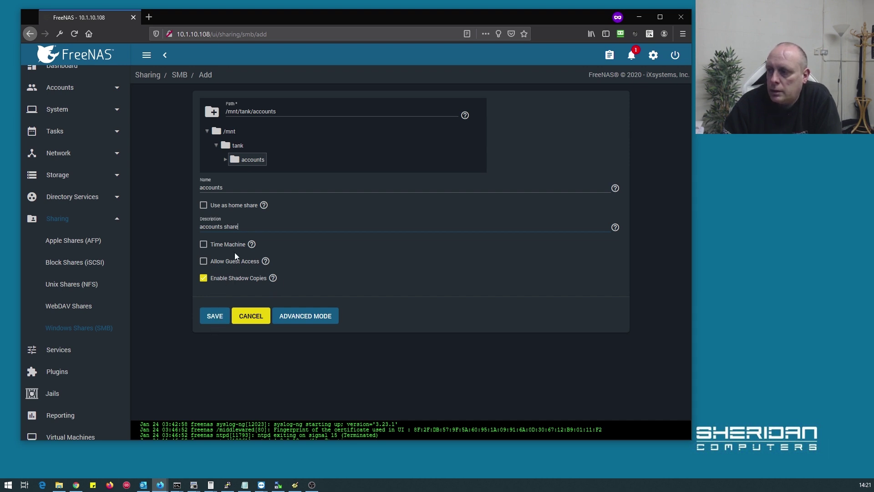
{"action": "left_click", "coordinate": [214, 315]}
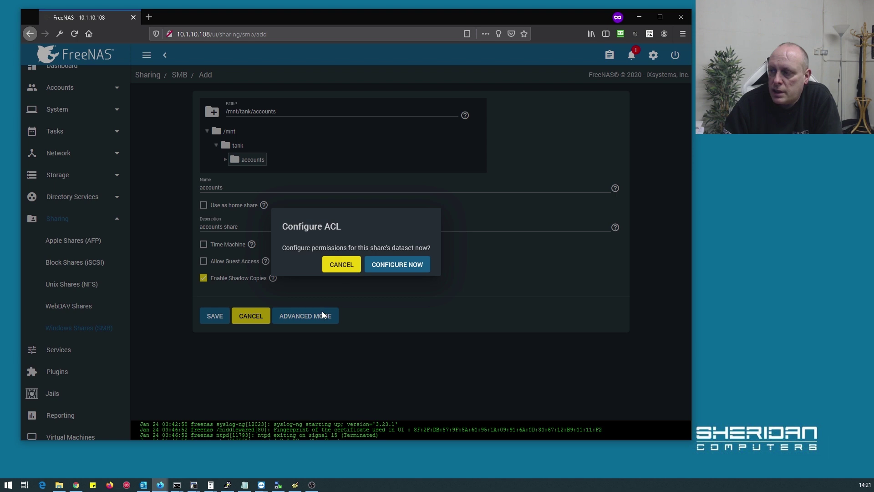
{"action": "left_click", "coordinate": [349, 265]}
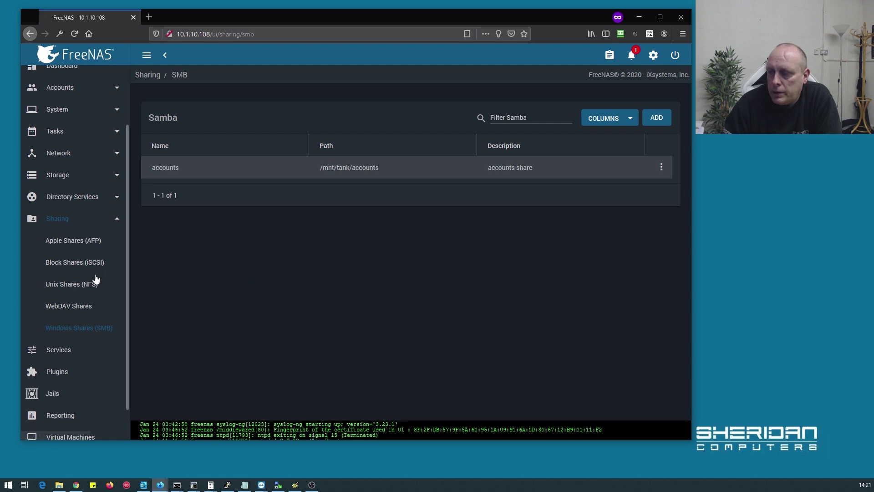
Create the group 'accounts' (GID 1000) from Accounts > Groups
{"action": "scroll", "coordinate": [98, 240], "scroll_direction": "up", "scroll_amount": 3}
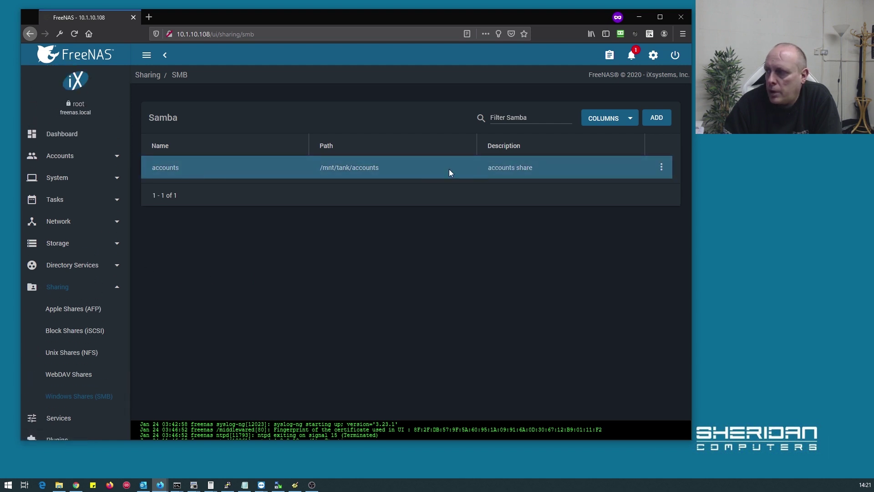
{"action": "left_click", "coordinate": [87, 156]}
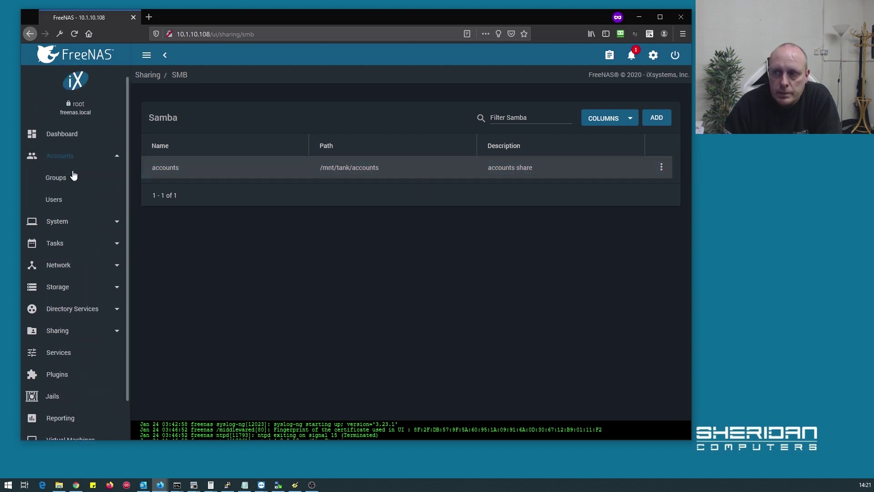
{"action": "left_click", "coordinate": [57, 199]}
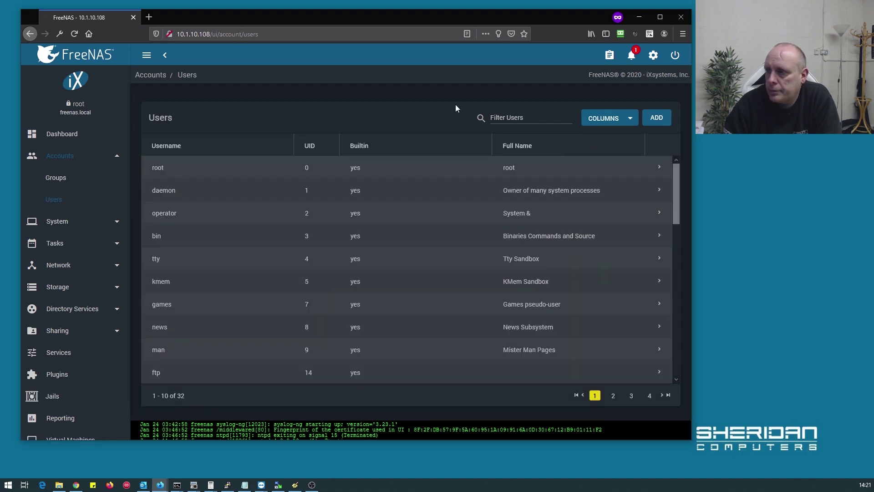
{"action": "left_click", "coordinate": [55, 178]}
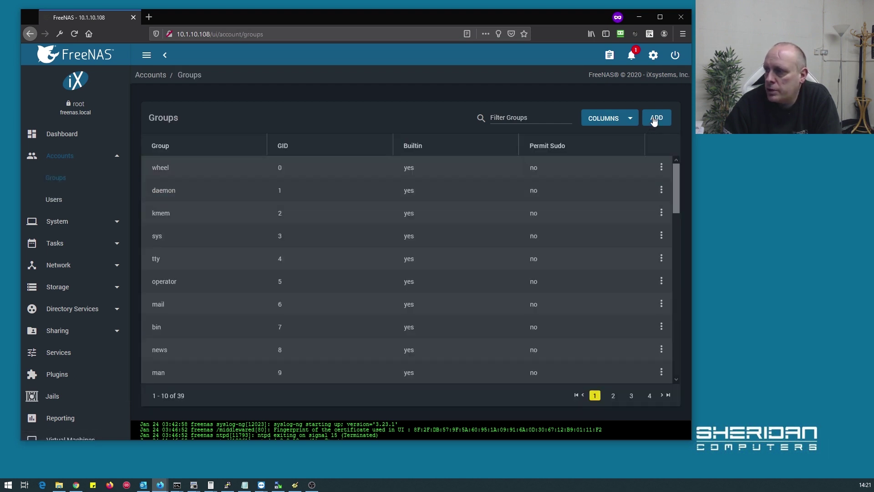
{"action": "left_click", "coordinate": [654, 119]}
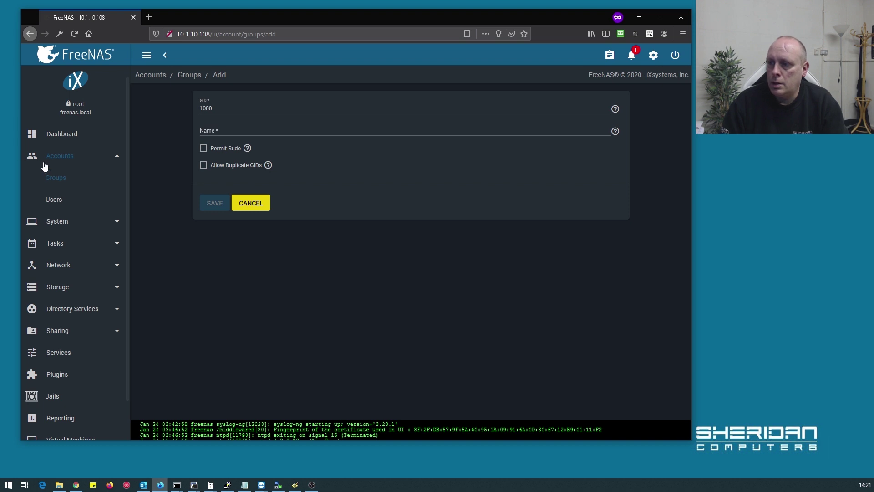
{"action": "left_click", "coordinate": [221, 137]}
{"action": "type", "text": "accounts"}
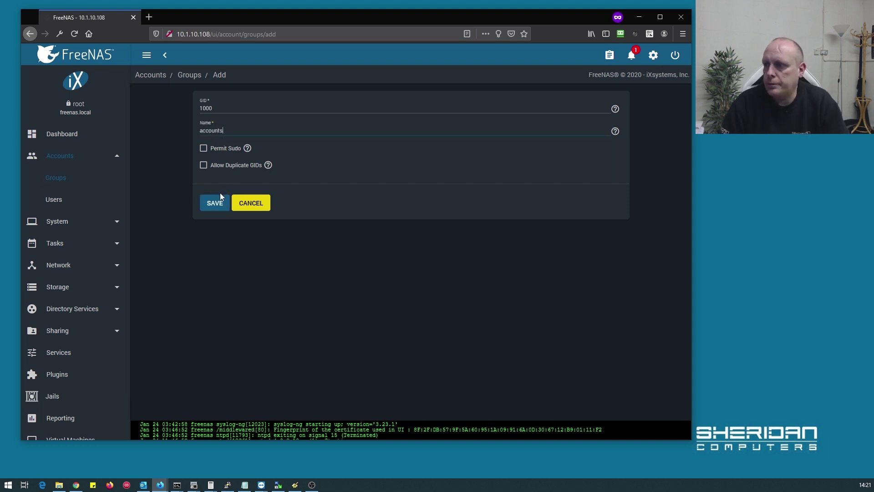
{"action": "left_click", "coordinate": [211, 206]}
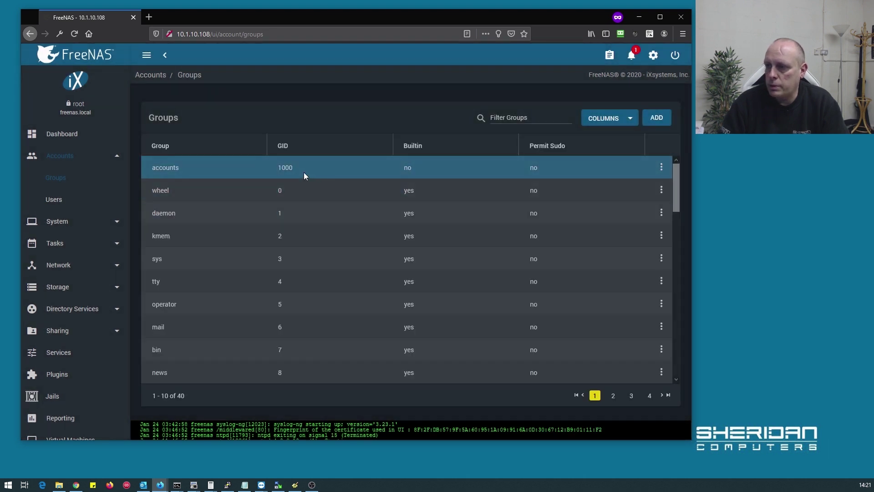
Start a new user, entering the user's full name, username and password with confirmation
{"action": "left_click", "coordinate": [54, 200]}
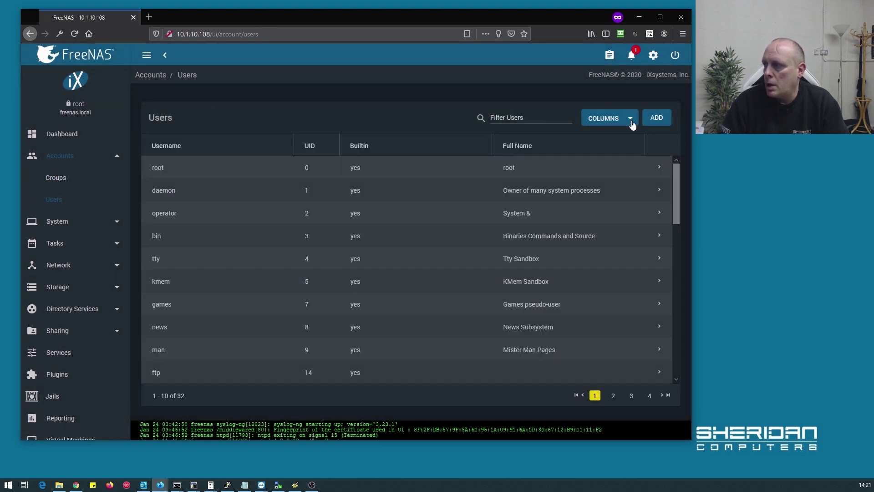
{"action": "left_click", "coordinate": [657, 117]}
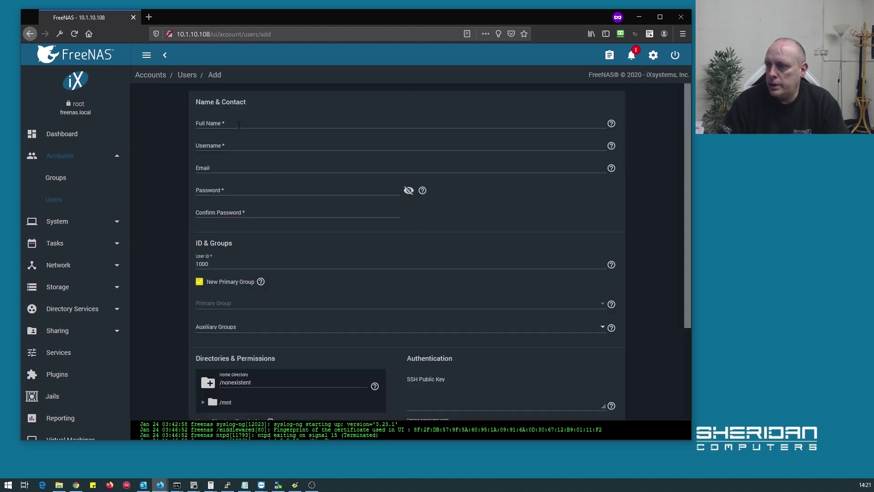
{"action": "left_click", "coordinate": [239, 125]}
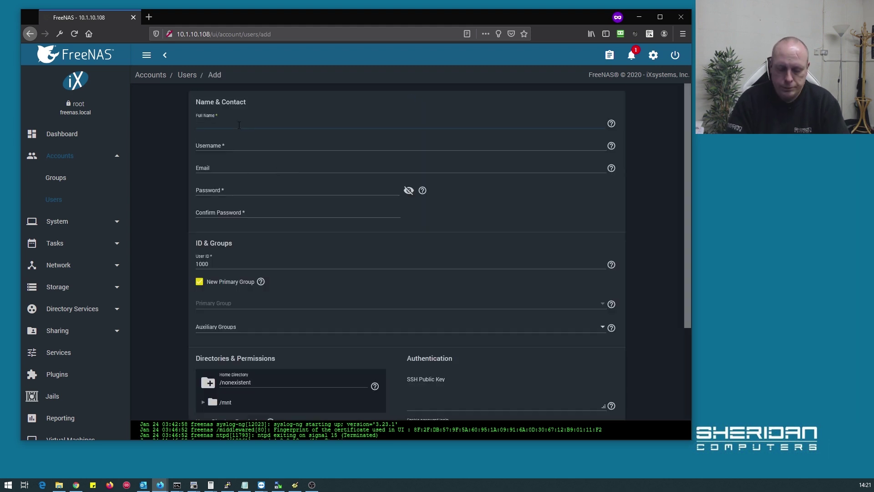
{"action": "key", "text": "Tab"}
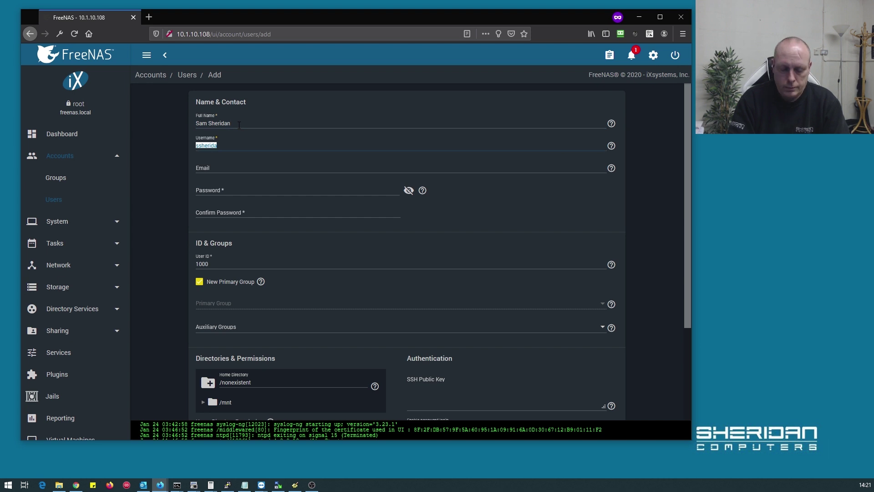
{"action": "type", "text": "sam"}
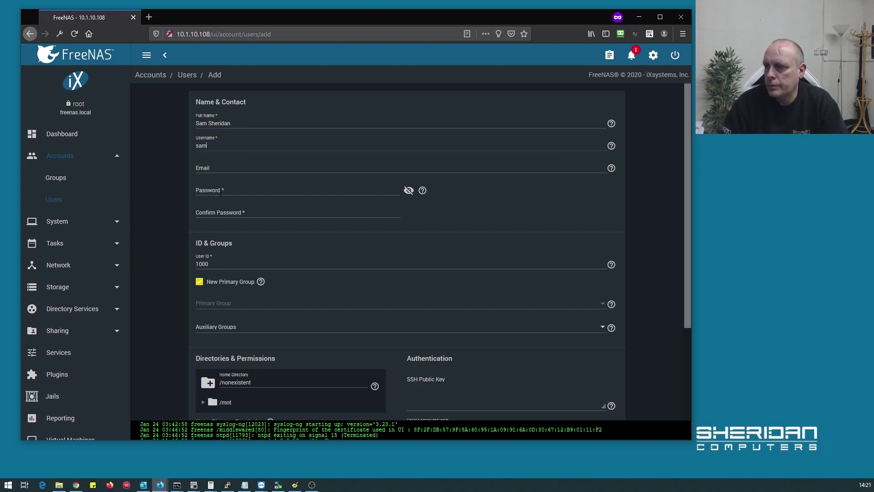
{"action": "left_click", "coordinate": [221, 193]}
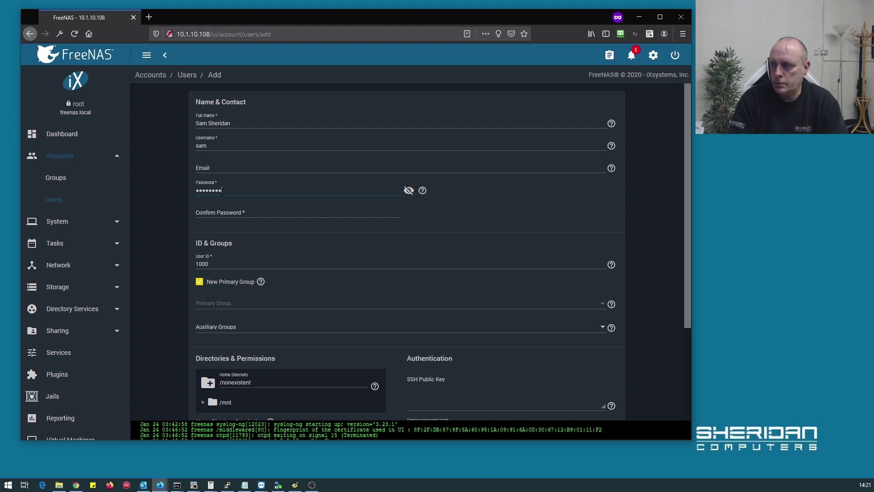
{"action": "key", "text": "Tab"}
{"action": "type", "text": "pas"}
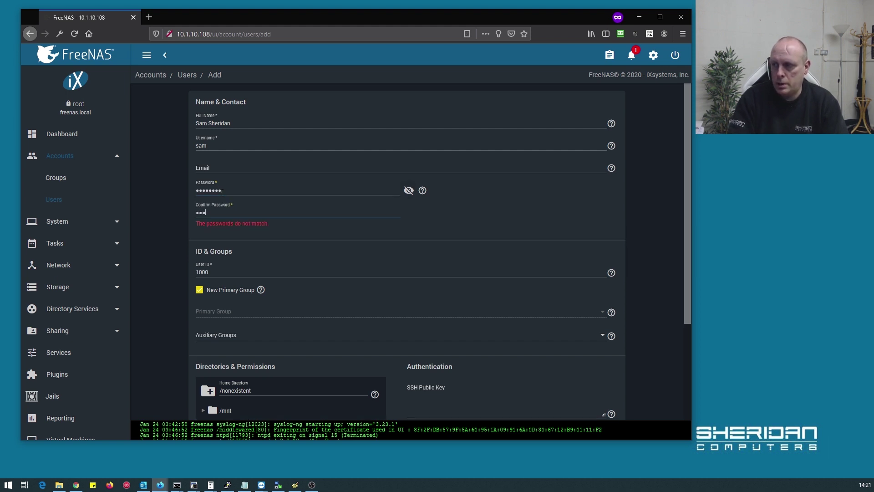
{"action": "type", "text": "sword1"}
Untick Other Read and Execute on the home directory, set shell to nologin, and save
{"action": "scroll", "coordinate": [275, 219], "scroll_direction": "down", "scroll_amount": 3}
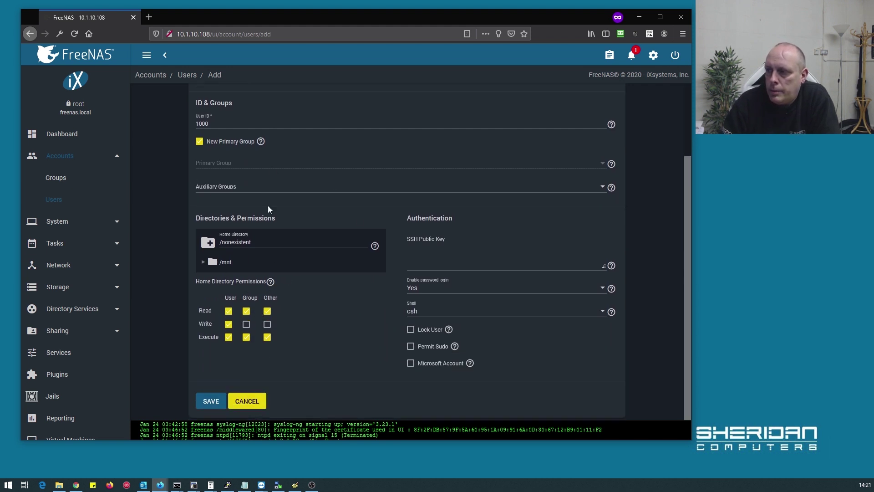
{"action": "left_click", "coordinate": [267, 311]}
{"action": "left_click", "coordinate": [267, 336]}
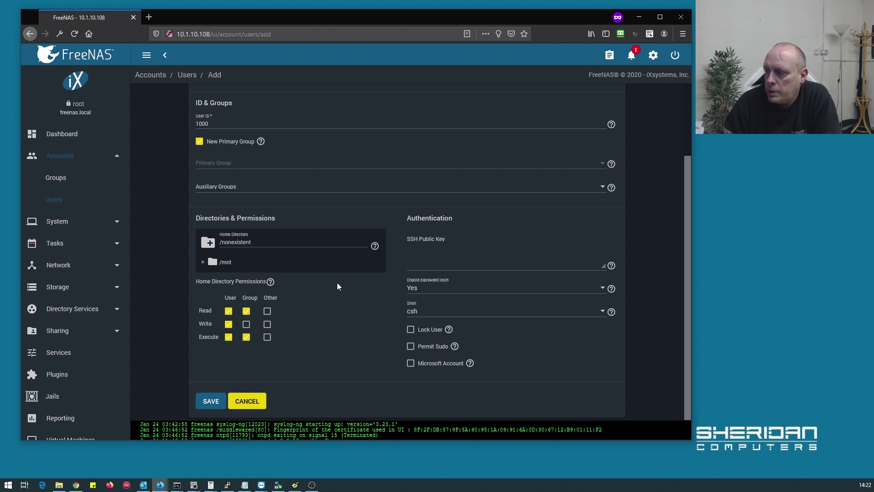
{"action": "left_click", "coordinate": [443, 315]}
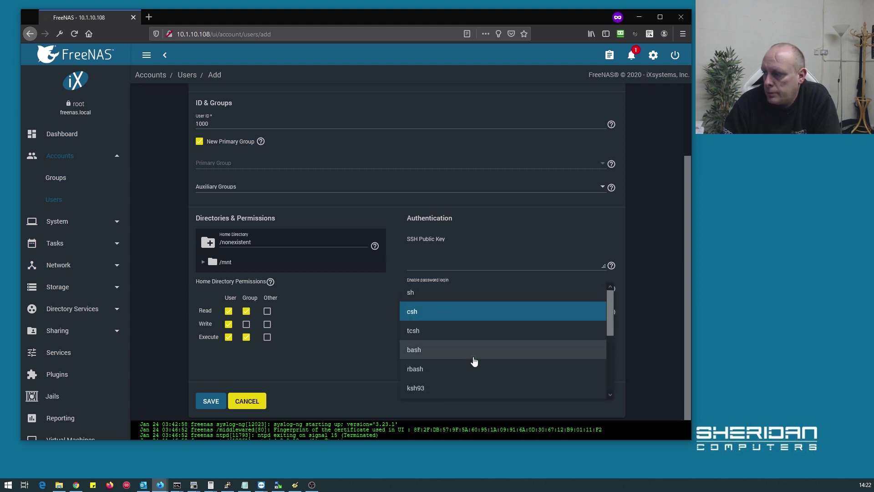
{"action": "scroll", "coordinate": [472, 361], "scroll_direction": "down", "scroll_amount": 3}
{"action": "scroll", "coordinate": [473, 361], "scroll_direction": "down", "scroll_amount": 2}
{"action": "scroll", "coordinate": [472, 361], "scroll_direction": "up", "scroll_amount": 5}
{"action": "scroll", "coordinate": [469, 351], "scroll_direction": "down", "scroll_amount": 5}
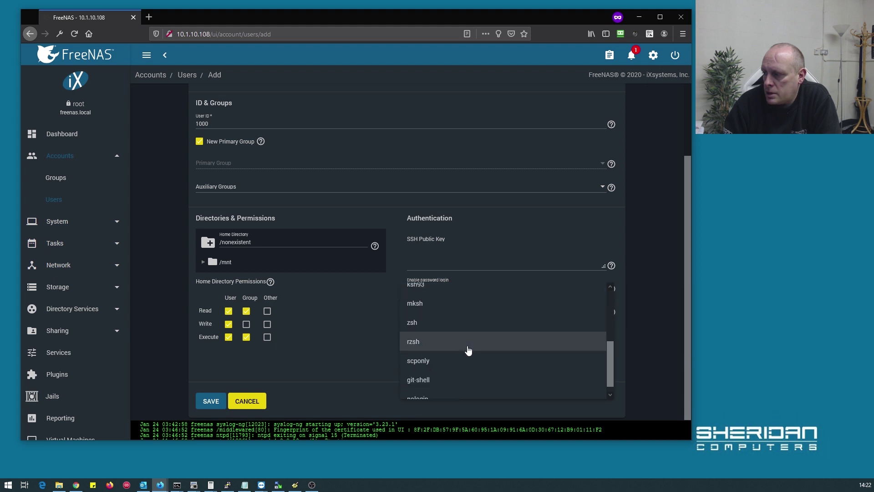
{"action": "left_click", "coordinate": [433, 394]}
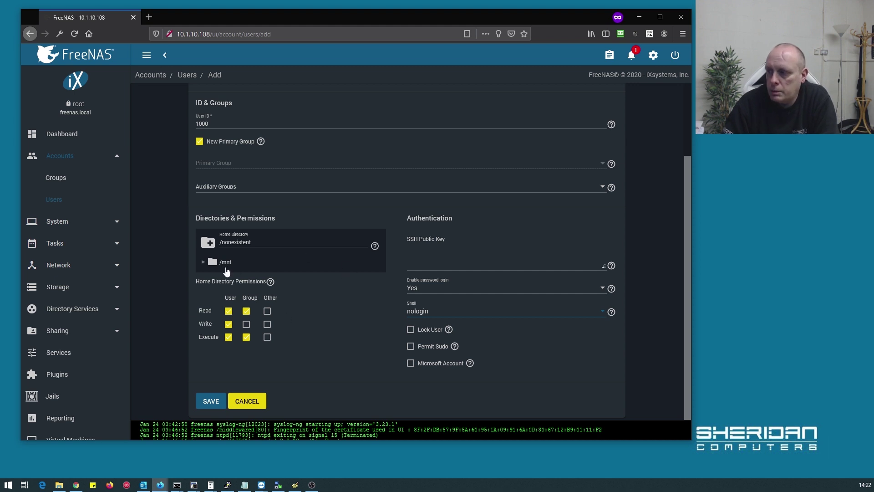
{"action": "left_click", "coordinate": [210, 402]}
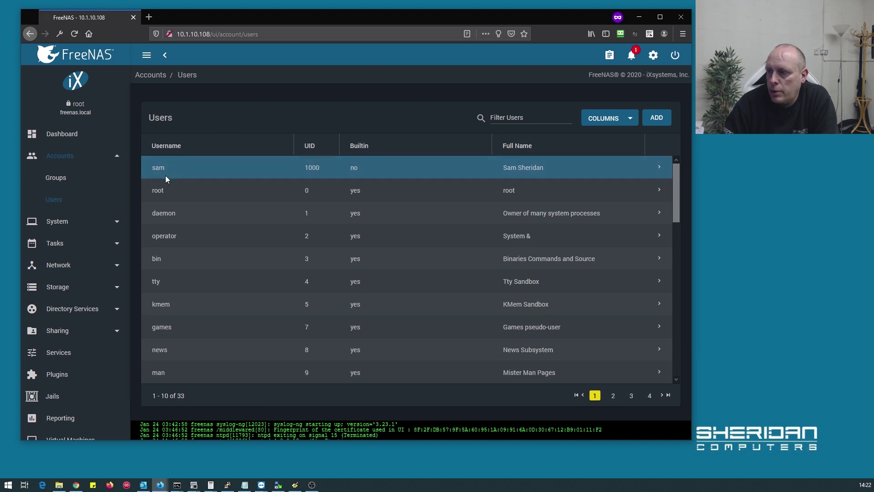
Add the new user to the accounts group's members and save
{"action": "left_click", "coordinate": [79, 183]}
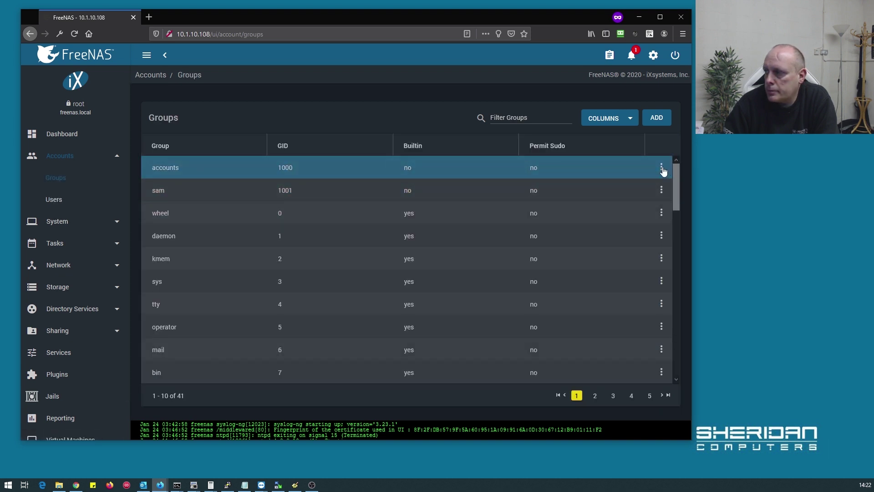
{"action": "left_click", "coordinate": [661, 168]}
{"action": "left_click", "coordinate": [649, 189]}
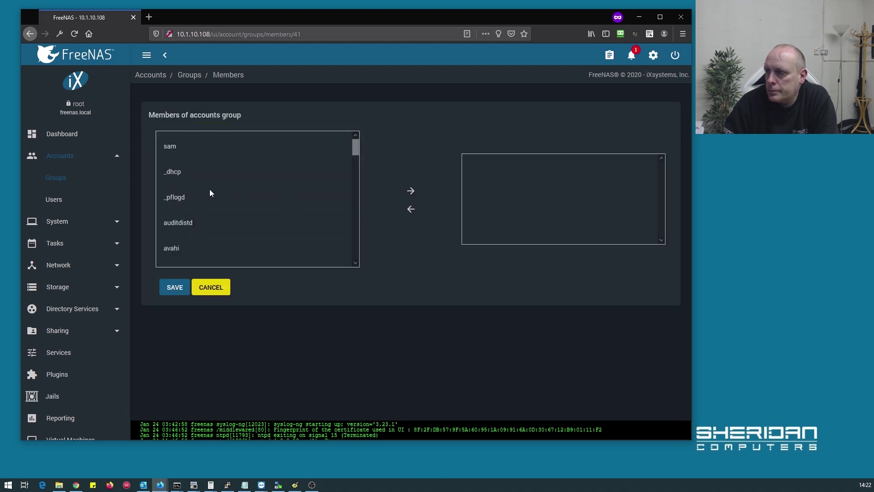
{"action": "left_click", "coordinate": [169, 142]}
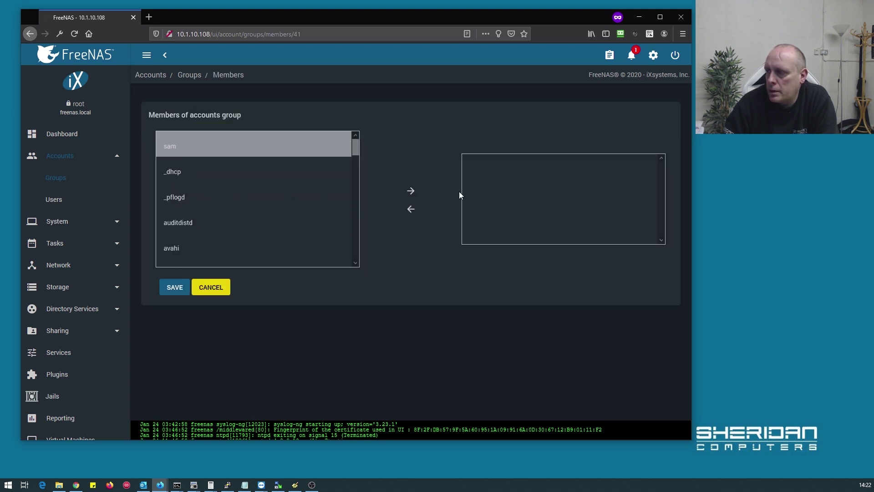
{"action": "left_click", "coordinate": [413, 195]}
{"action": "left_click", "coordinate": [173, 291]}
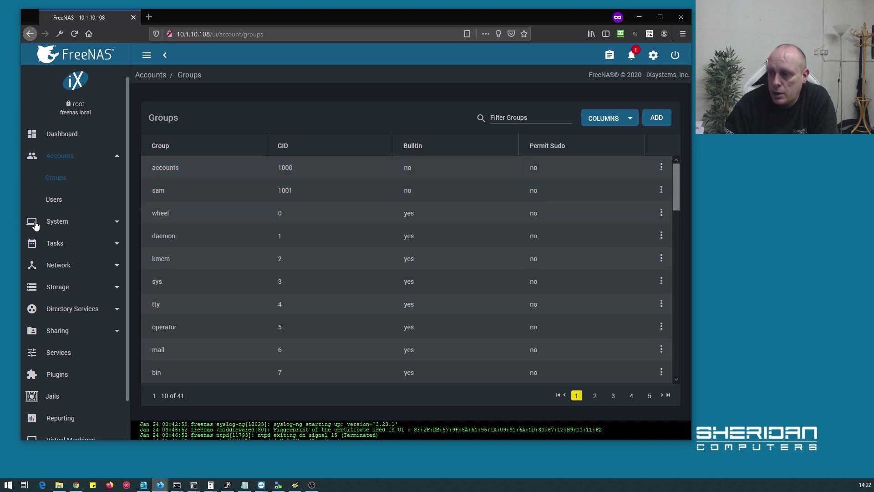
Go to Sharing > Windows Shares (SMB)
{"action": "scroll", "coordinate": [55, 223], "scroll_direction": "down", "scroll_amount": 2}
{"action": "left_click", "coordinate": [73, 289]}
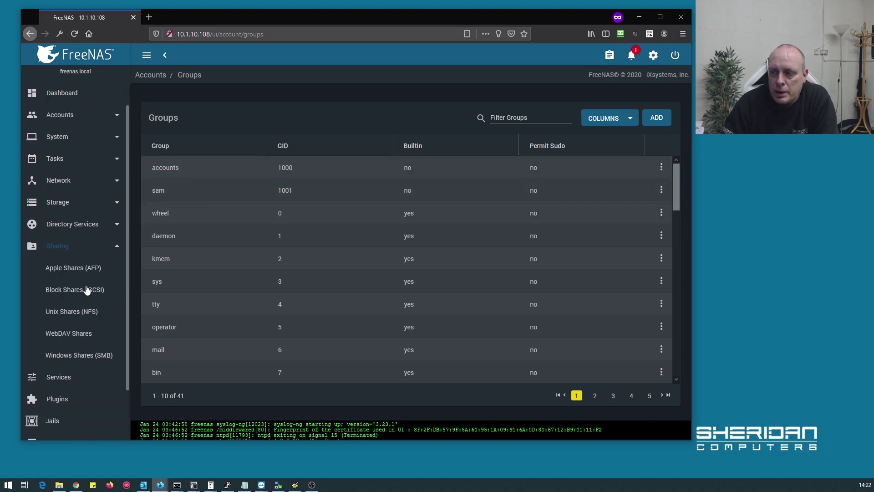
{"action": "left_click", "coordinate": [84, 355]}
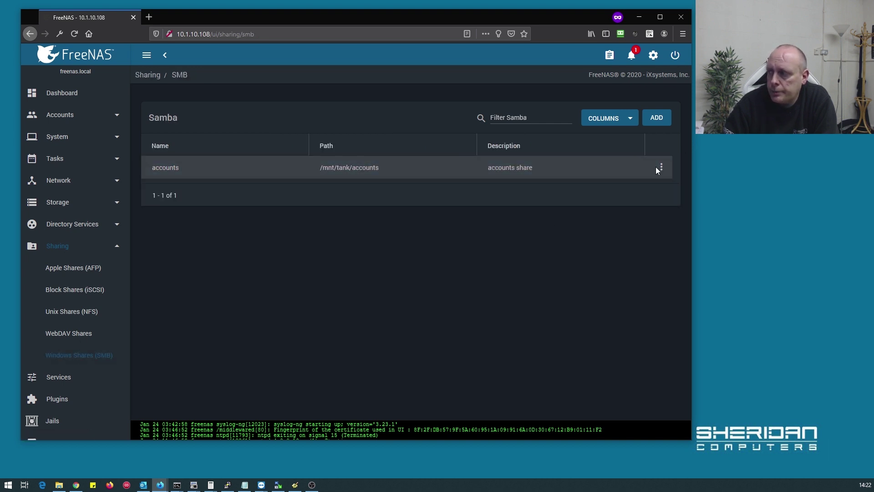
Edit the accounts share's ACL, applying the RESTRICTED preset: owner@ Full Control, group@ Modify
{"action": "left_click", "coordinate": [661, 167]}
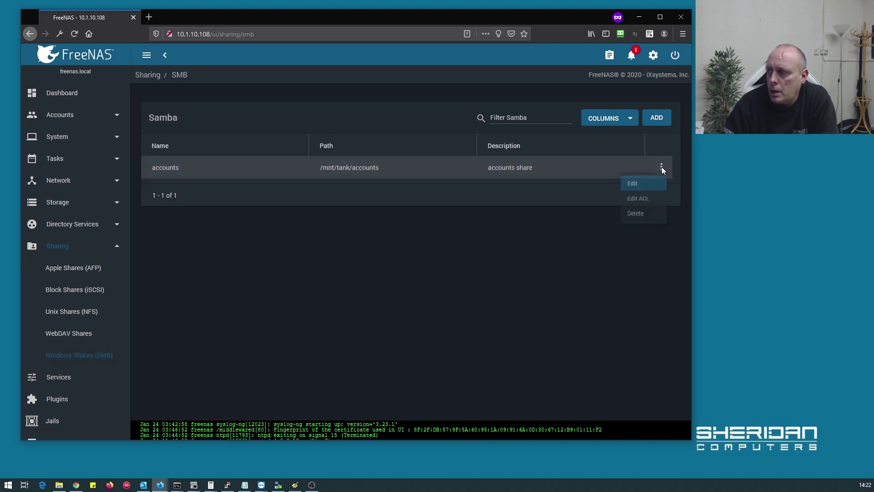
{"action": "left_click", "coordinate": [631, 200]}
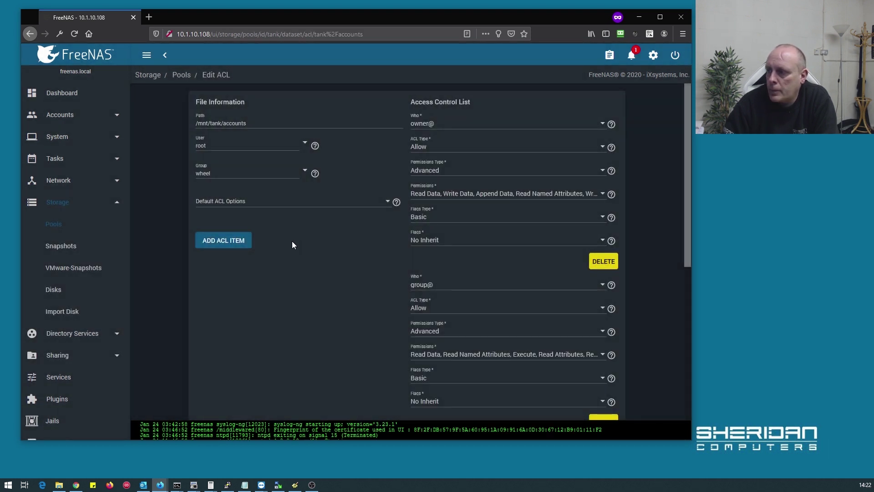
{"action": "scroll", "coordinate": [311, 210], "scroll_direction": "down", "scroll_amount": 1}
{"action": "scroll", "coordinate": [311, 212], "scroll_direction": "down", "scroll_amount": 2}
{"action": "scroll", "coordinate": [305, 212], "scroll_direction": "up", "scroll_amount": 3}
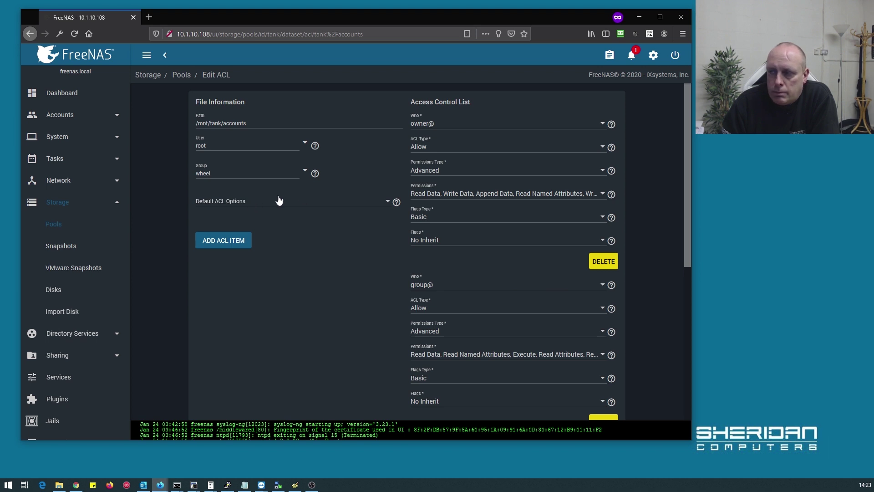
{"action": "left_click", "coordinate": [286, 202]}
{"action": "left_click", "coordinate": [267, 212]}
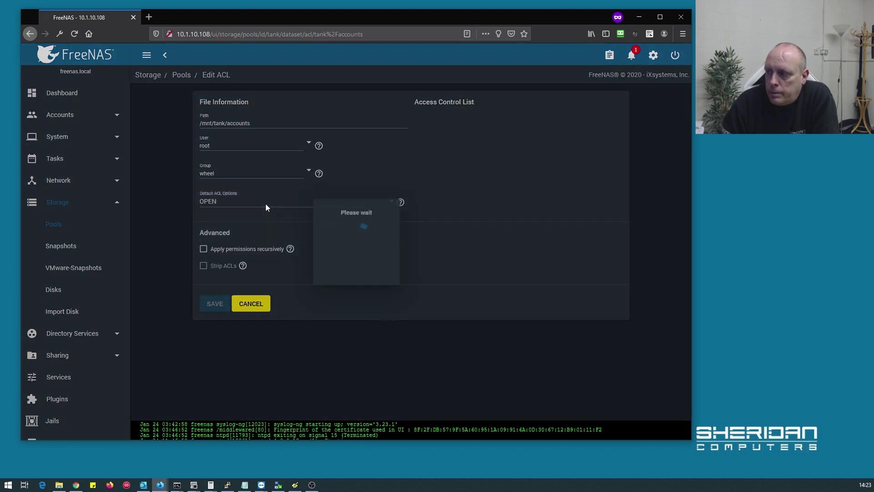
{"action": "scroll", "coordinate": [501, 173], "scroll_direction": "down", "scroll_amount": 5}
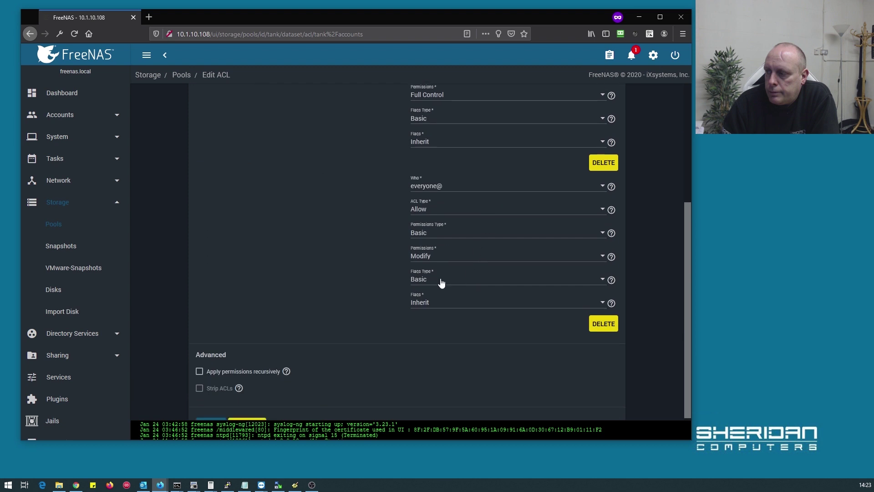
{"action": "scroll", "coordinate": [325, 159], "scroll_direction": "up", "scroll_amount": 5}
{"action": "scroll", "coordinate": [382, 157], "scroll_direction": "down", "scroll_amount": 5}
{"action": "scroll", "coordinate": [382, 157], "scroll_direction": "up", "scroll_amount": 5}
{"action": "scroll", "coordinate": [382, 158], "scroll_direction": "up", "scroll_amount": 2}
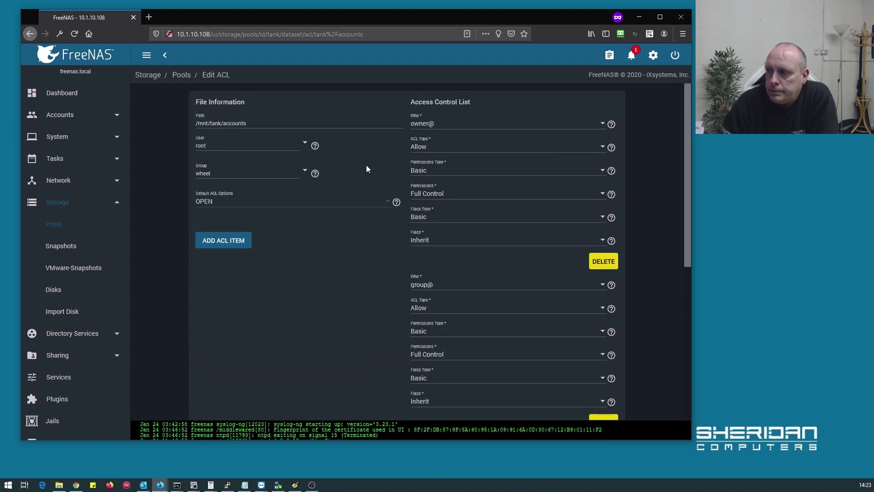
{"action": "left_click", "coordinate": [248, 202]}
{"action": "left_click", "coordinate": [235, 222]}
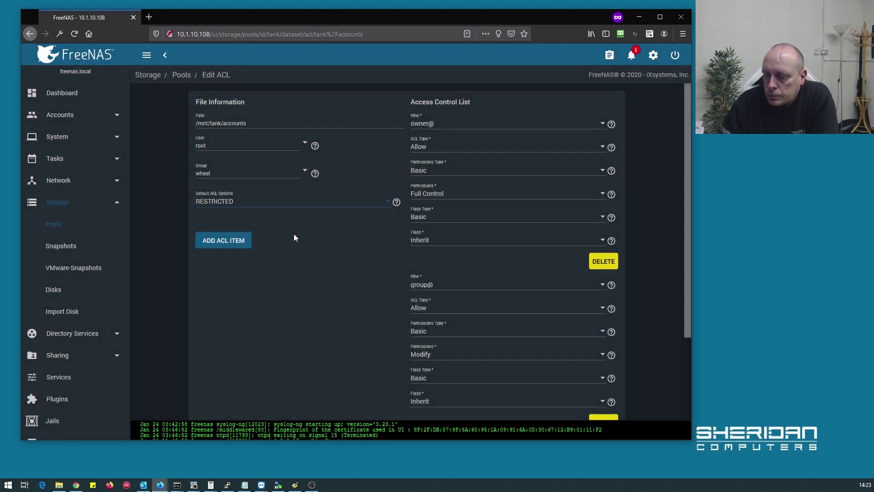
{"action": "scroll", "coordinate": [376, 225], "scroll_direction": "down", "scroll_amount": 2}
{"action": "scroll", "coordinate": [474, 403], "scroll_direction": "up", "scroll_amount": 2}
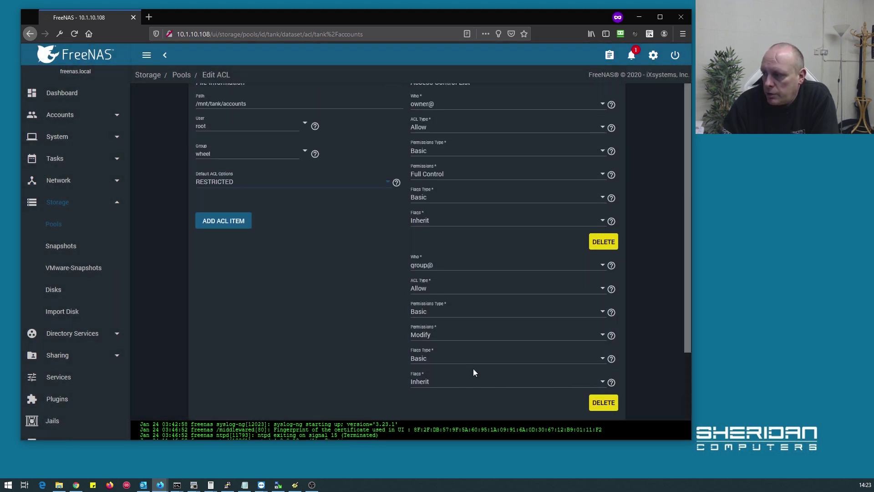
{"action": "scroll", "coordinate": [474, 346], "scroll_direction": "down", "scroll_amount": 2}
{"action": "scroll", "coordinate": [389, 237], "scroll_direction": "up", "scroll_amount": 3}
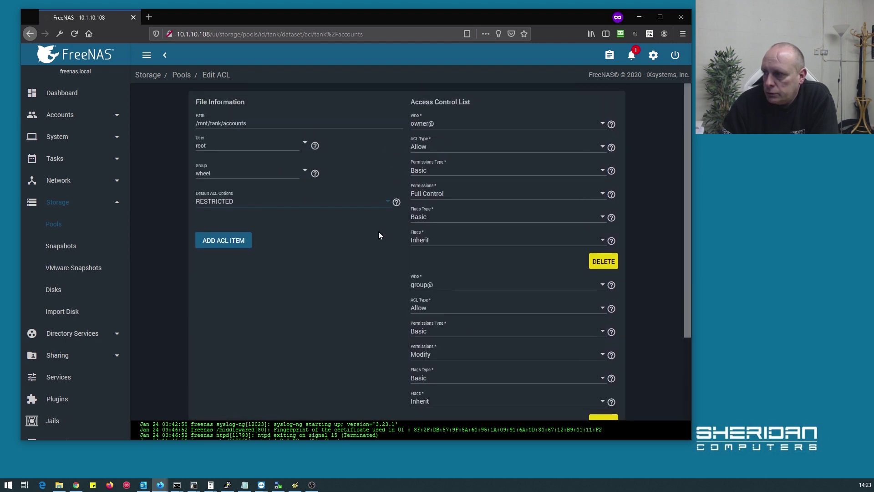
{"action": "scroll", "coordinate": [378, 233], "scroll_direction": "down", "scroll_amount": 2}
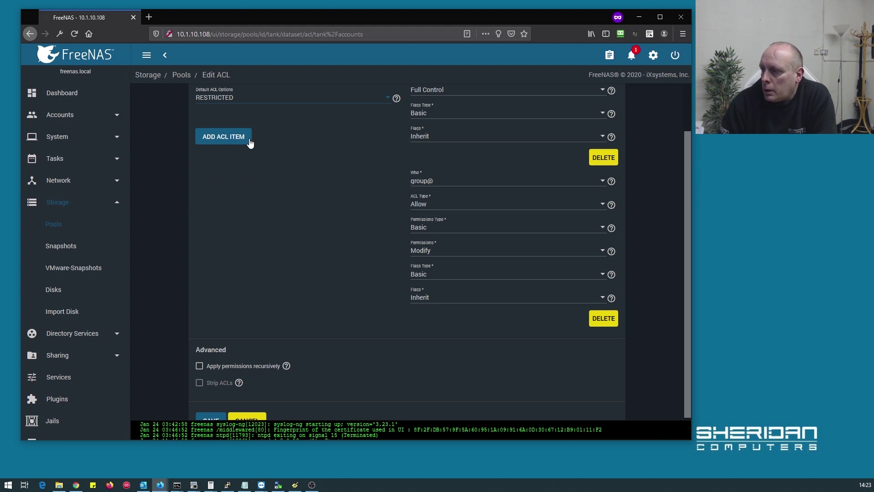
{"action": "scroll", "coordinate": [298, 168], "scroll_direction": "up", "scroll_amount": 2}
{"action": "scroll", "coordinate": [301, 170], "scroll_direction": "up", "scroll_amount": 1}
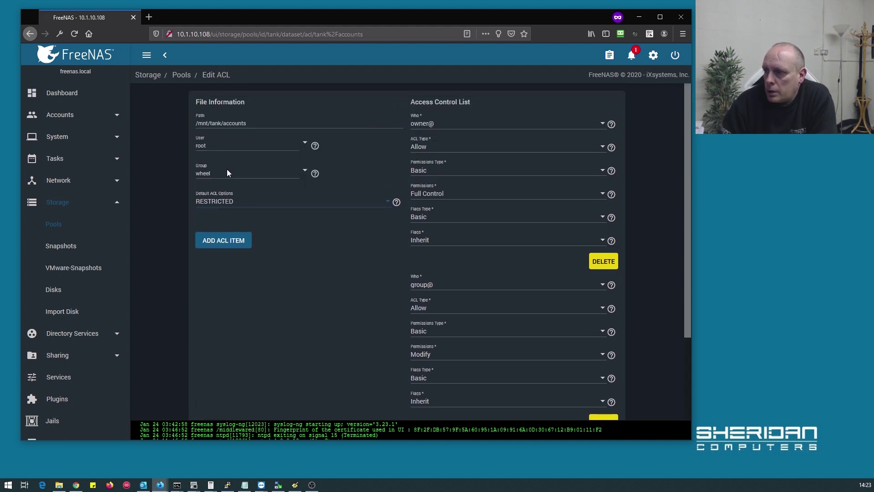
Make accounts the owning group and give group@ Full Control
{"action": "left_click", "coordinate": [230, 173]}
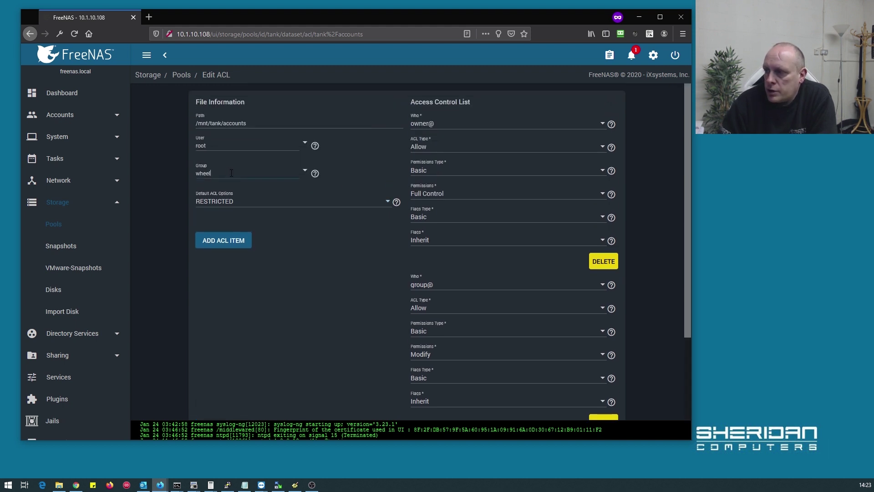
{"action": "left_click", "coordinate": [304, 171]}
{"action": "left_click", "coordinate": [333, 190]}
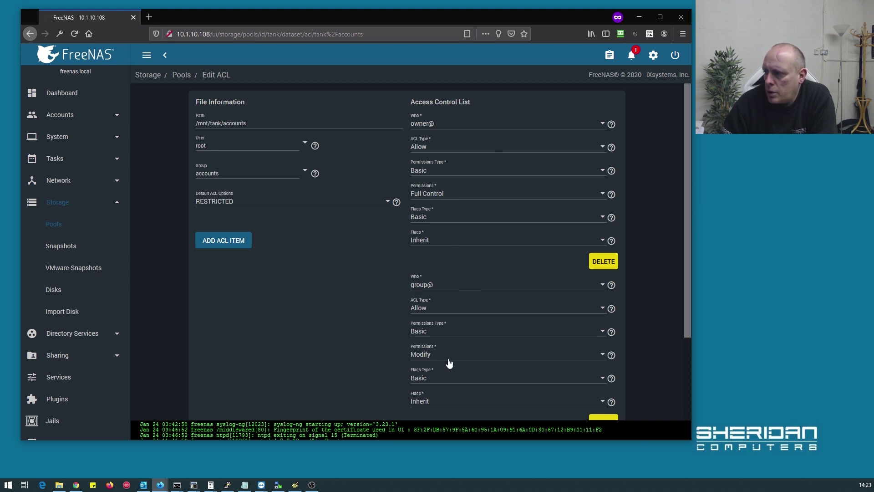
{"action": "scroll", "coordinate": [365, 308], "scroll_direction": "down", "scroll_amount": 3}
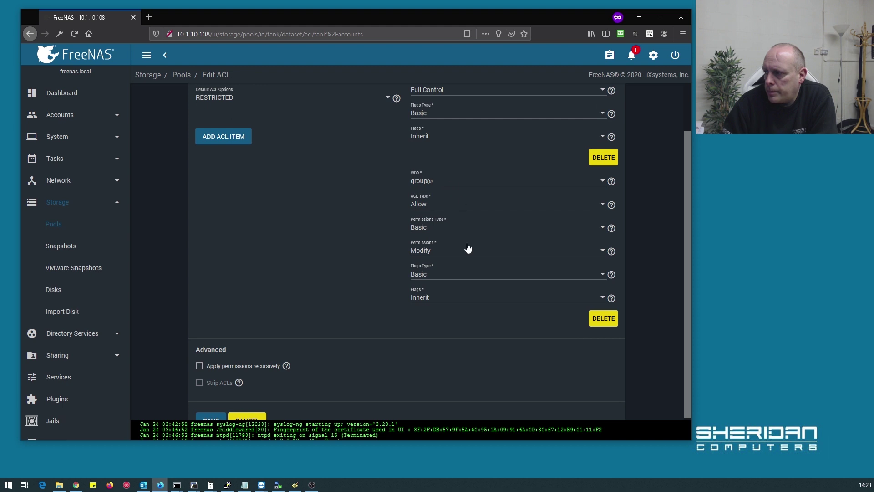
{"action": "left_click", "coordinate": [460, 251]}
{"action": "left_click", "coordinate": [454, 293]}
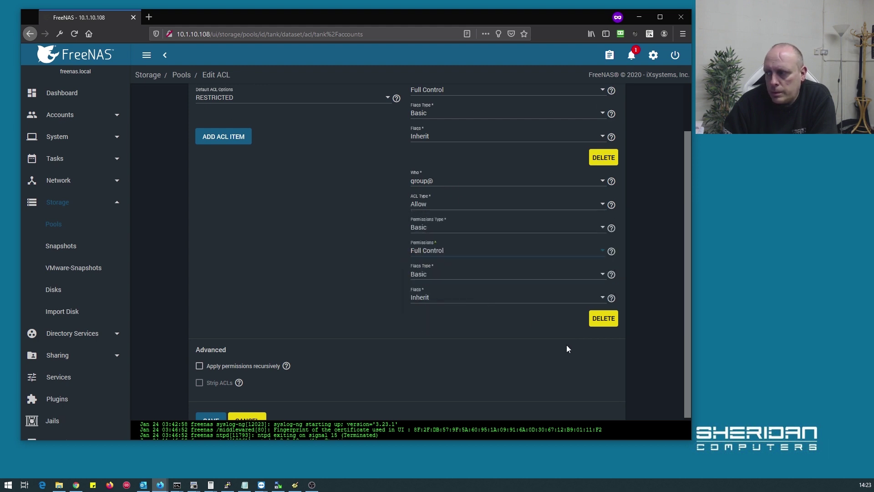
Apply the permissions recursively, confirm the warning, and save the ACL
{"action": "scroll", "coordinate": [239, 350], "scroll_direction": "down", "scroll_amount": 1}
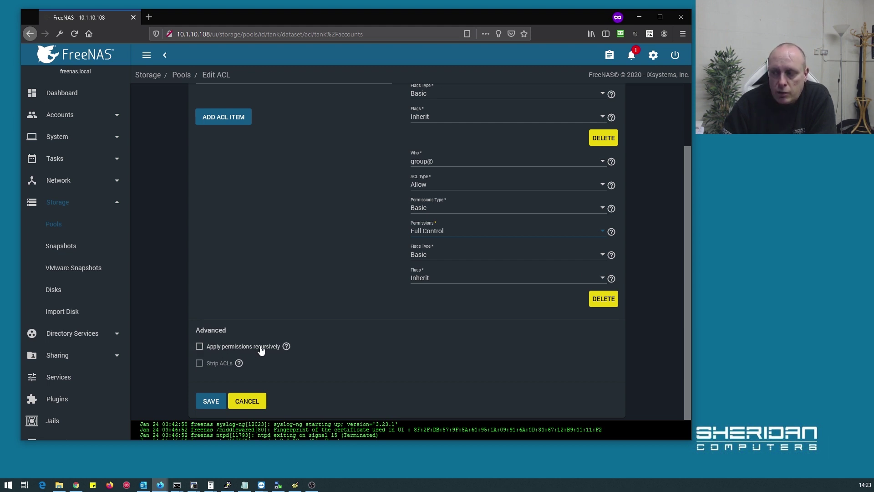
{"action": "left_click", "coordinate": [200, 347]}
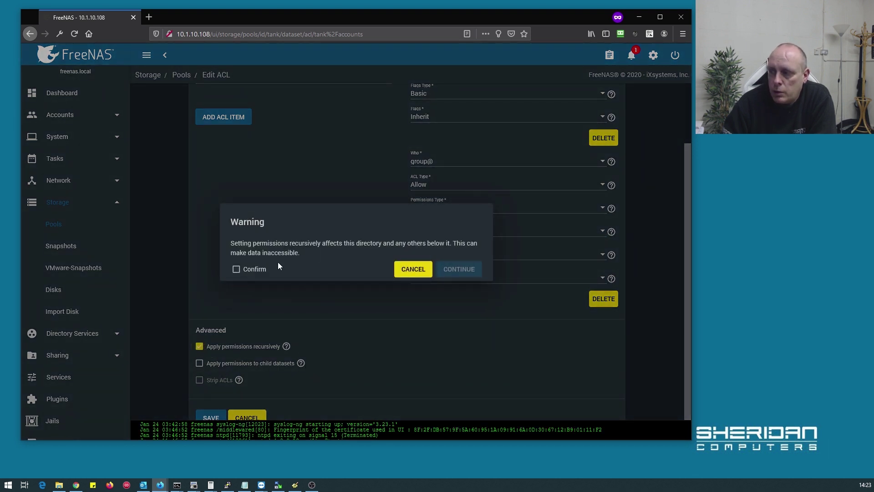
{"action": "left_click", "coordinate": [237, 269]}
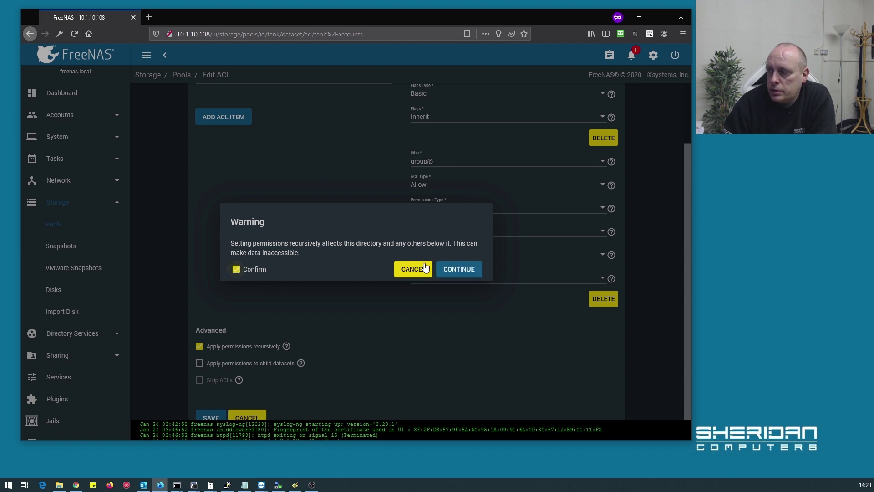
{"action": "left_click", "coordinate": [470, 275]}
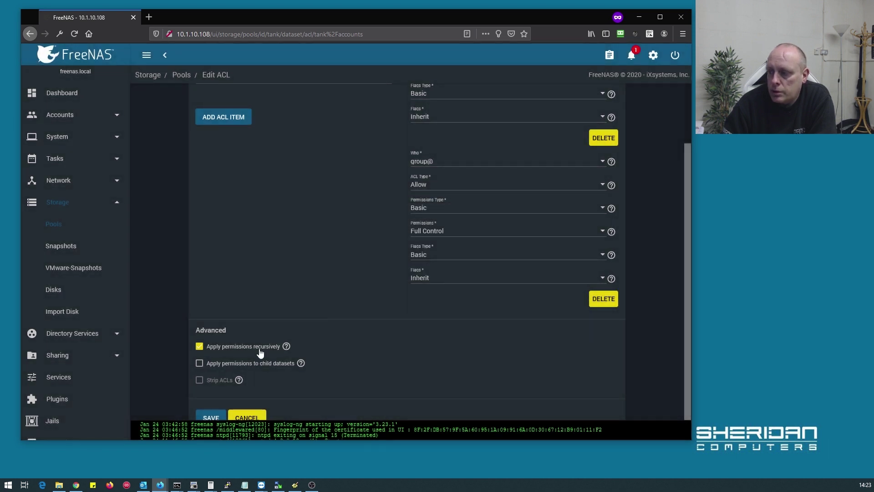
{"action": "scroll", "coordinate": [258, 349], "scroll_direction": "down", "scroll_amount": 1}
{"action": "left_click", "coordinate": [210, 401]}
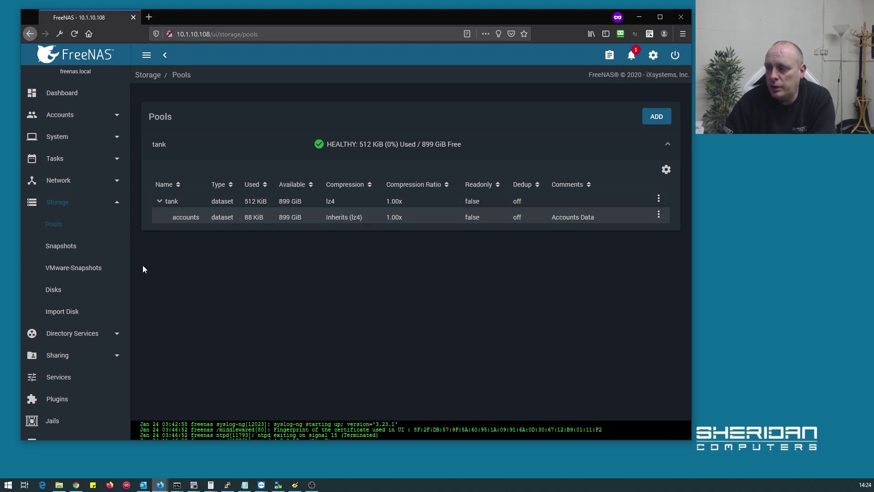
Sign in to the network share from File Explorer with the test user's credentials
{"action": "left_click", "coordinate": [59, 484]}
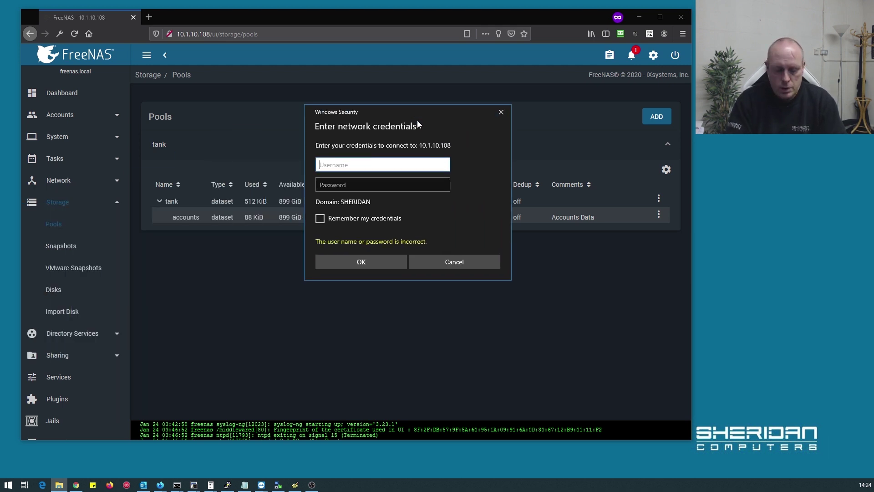
{"action": "type", "text": "sam"}
{"action": "key", "text": "Tab"}
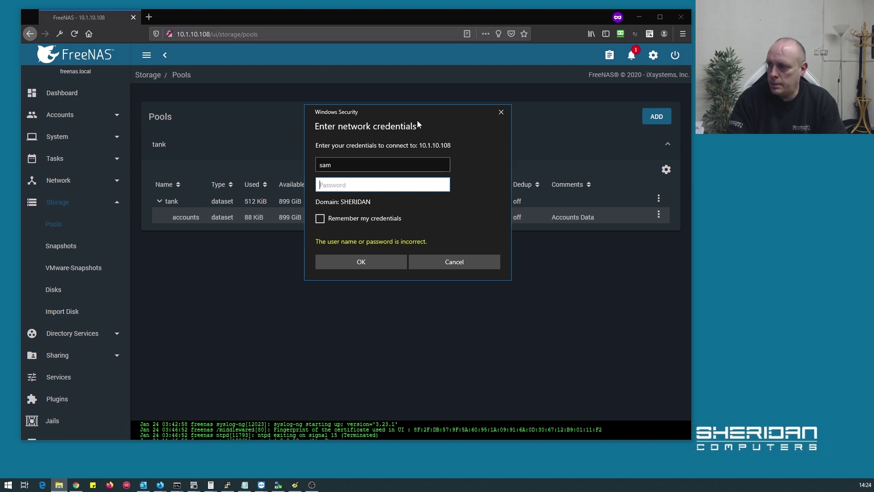
{"action": "type", "text": "••••••••"}
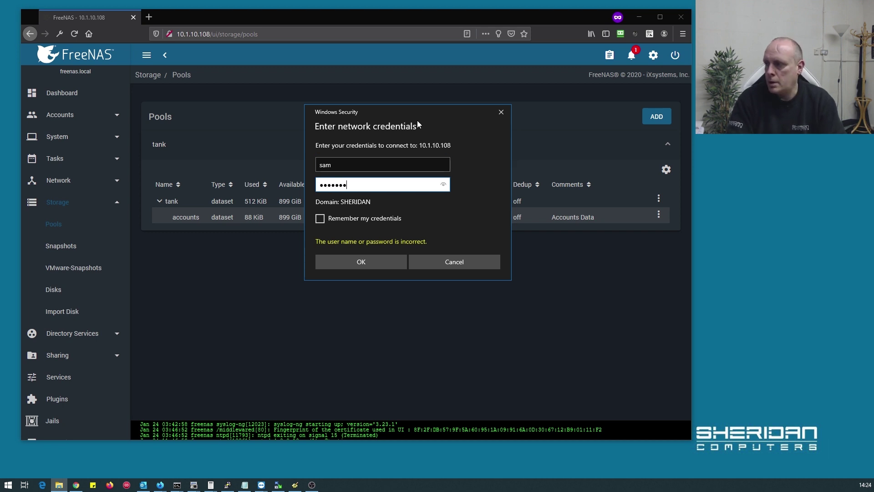
{"action": "key", "text": "Return"}
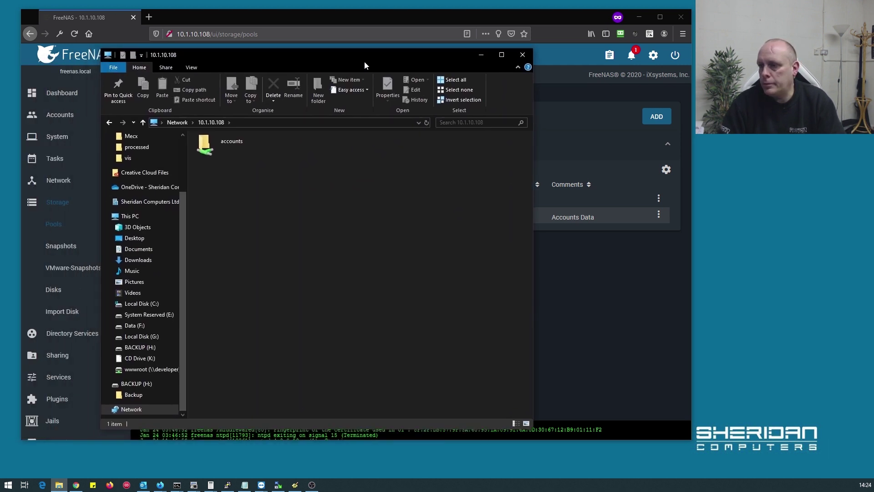
Create and then permanently delete 'New folder' in the accounts share, reopen it, and close Explorer
{"action": "double_click", "coordinate": [233, 153]}
{"action": "right_click", "coordinate": [237, 182]}
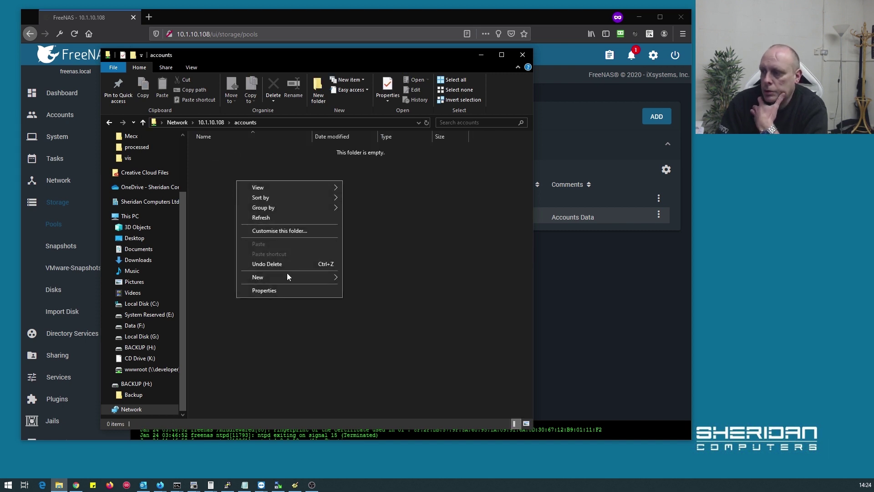
{"action": "mouse_move", "coordinate": [282, 275]}
{"action": "left_click", "coordinate": [373, 272]}
{"action": "left_click", "coordinate": [341, 304]}
{"action": "left_click", "coordinate": [225, 154]}
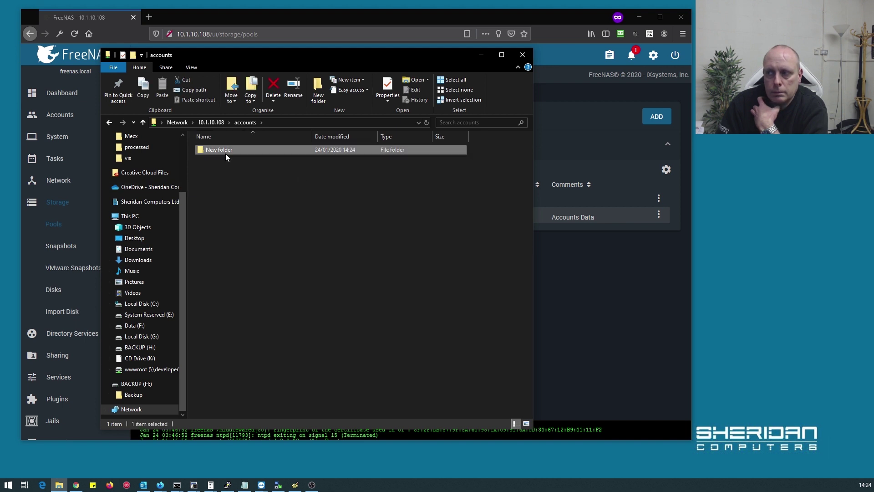
{"action": "key", "text": "Menu"}
{"action": "left_click", "coordinate": [279, 379]}
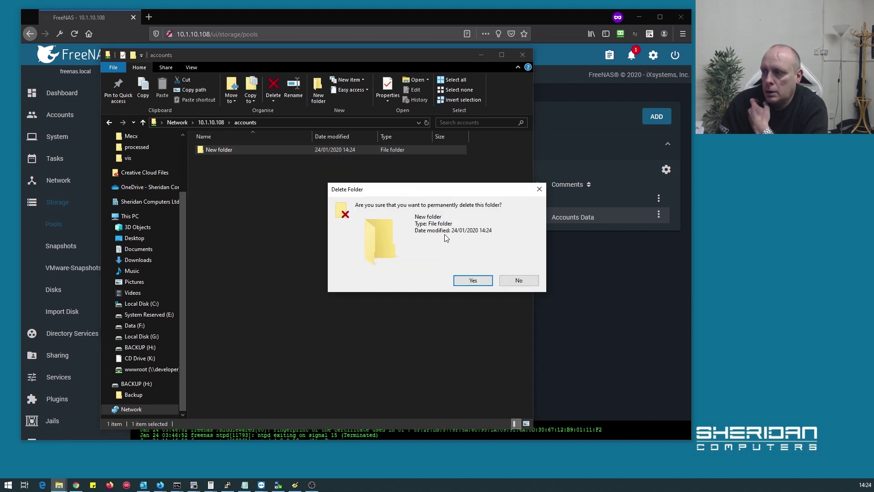
{"action": "left_click", "coordinate": [473, 280]}
{"action": "left_click", "coordinate": [221, 122]}
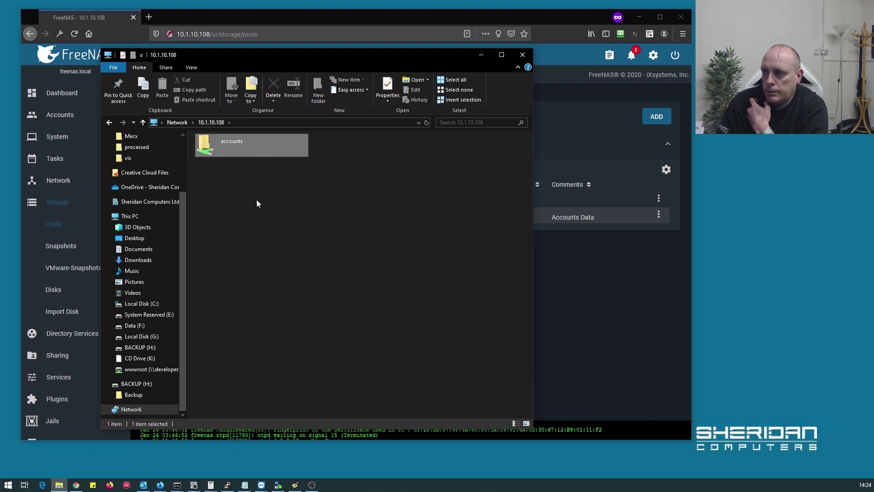
{"action": "double_click", "coordinate": [240, 146]}
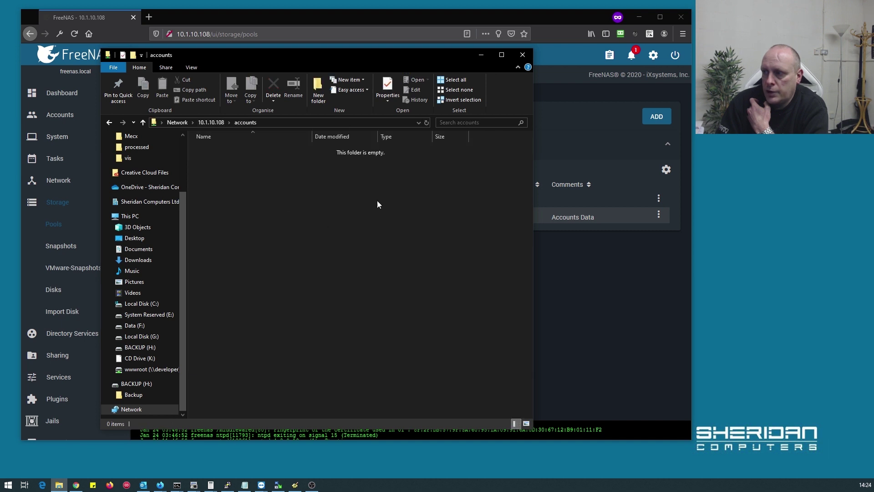
{"action": "left_click", "coordinate": [523, 55]}
Move the test user out of the accounts group's members list and save
{"action": "scroll", "coordinate": [80, 191], "scroll_direction": "up", "scroll_amount": 2}
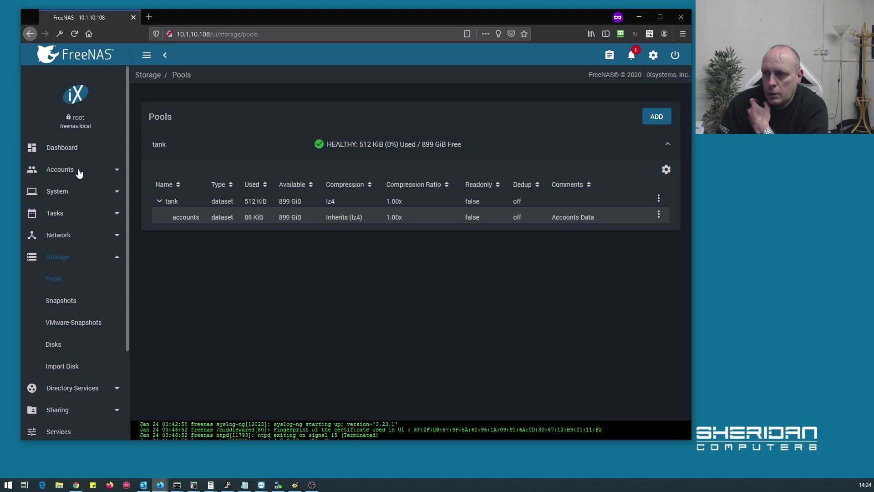
{"action": "left_click", "coordinate": [79, 172]}
{"action": "left_click", "coordinate": [61, 191]}
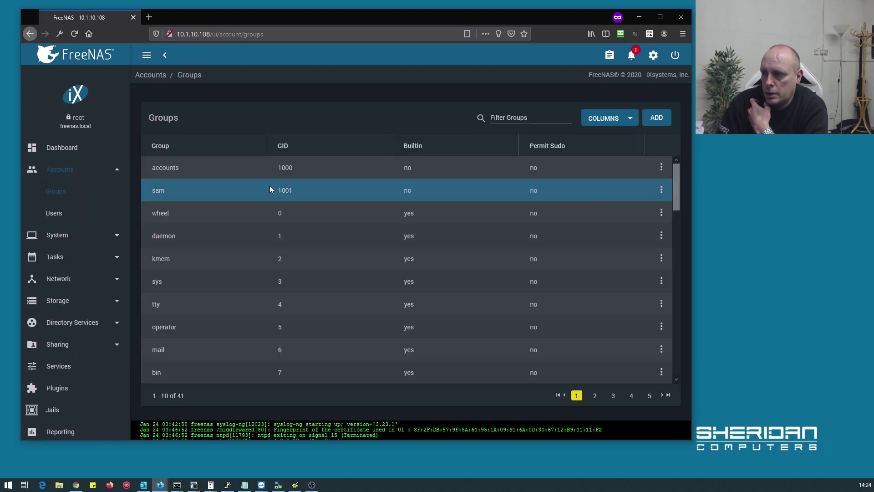
{"action": "left_click", "coordinate": [660, 168]}
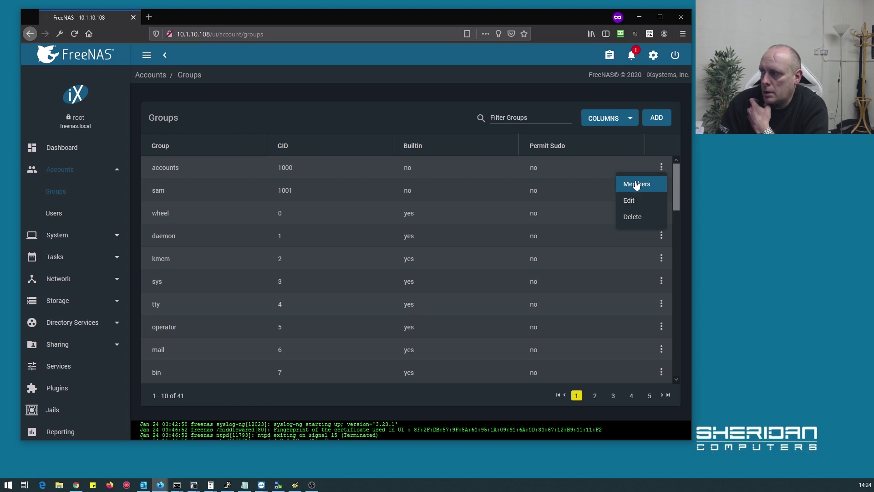
{"action": "left_click", "coordinate": [636, 185]}
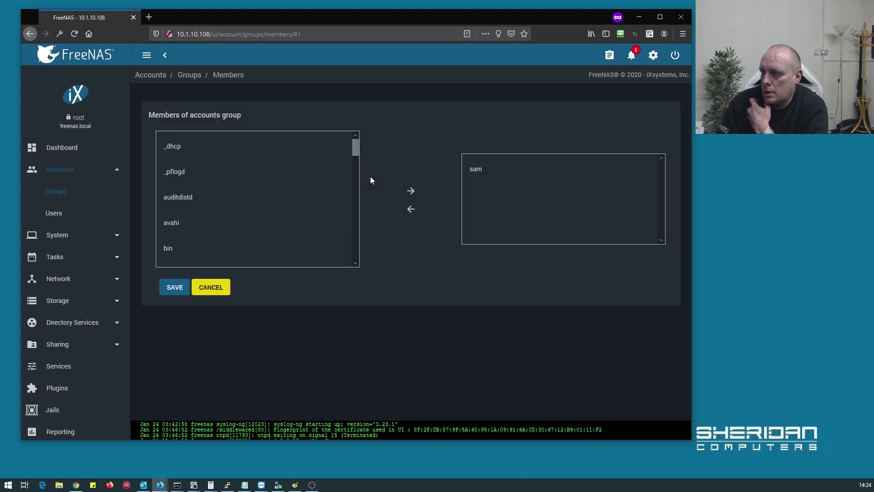
{"action": "left_click", "coordinate": [475, 170]}
{"action": "left_click", "coordinate": [411, 209]}
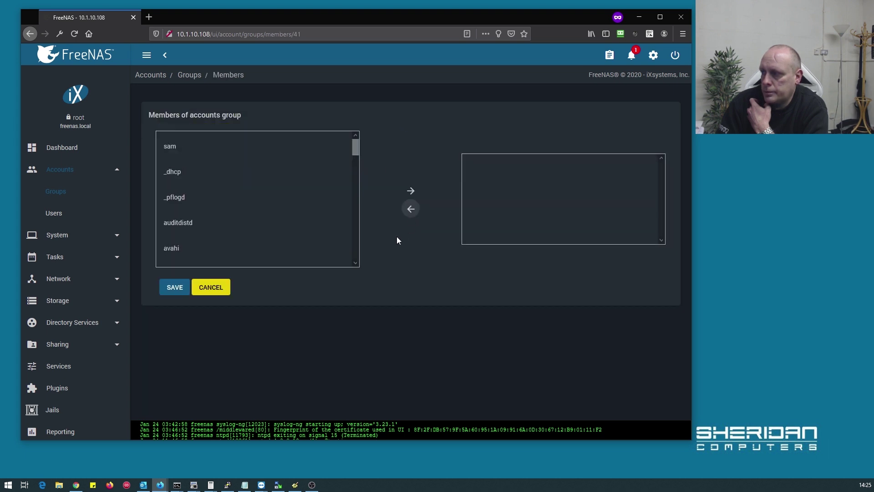
{"action": "left_click", "coordinate": [167, 291]}
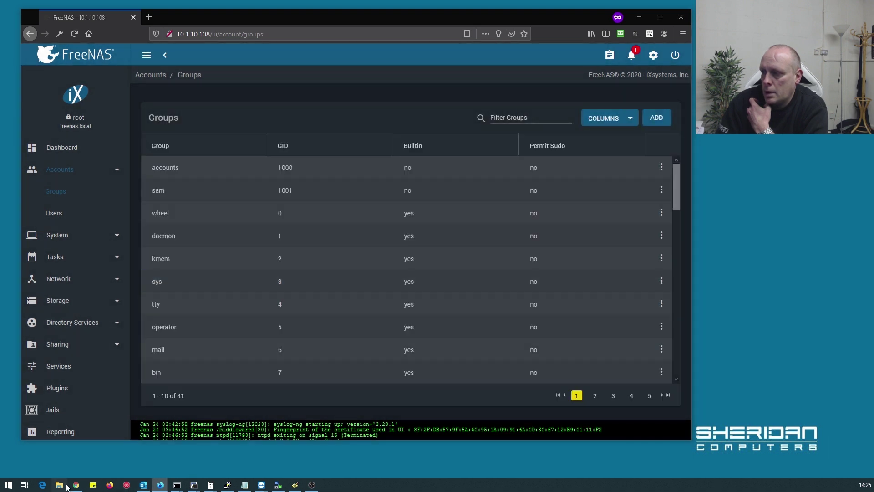
In File Explorer, create a 'New folder' inside the accounts share
{"action": "left_click", "coordinate": [60, 485]}
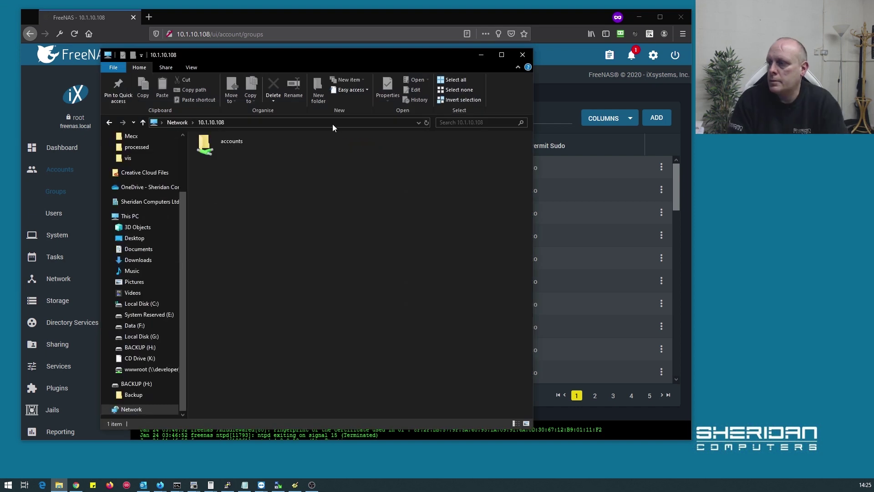
{"action": "double_click", "coordinate": [212, 152]}
{"action": "right_click", "coordinate": [253, 198]}
{"action": "mouse_move", "coordinate": [285, 287]}
{"action": "left_click", "coordinate": [390, 288]}
{"action": "left_click", "coordinate": [361, 321]}
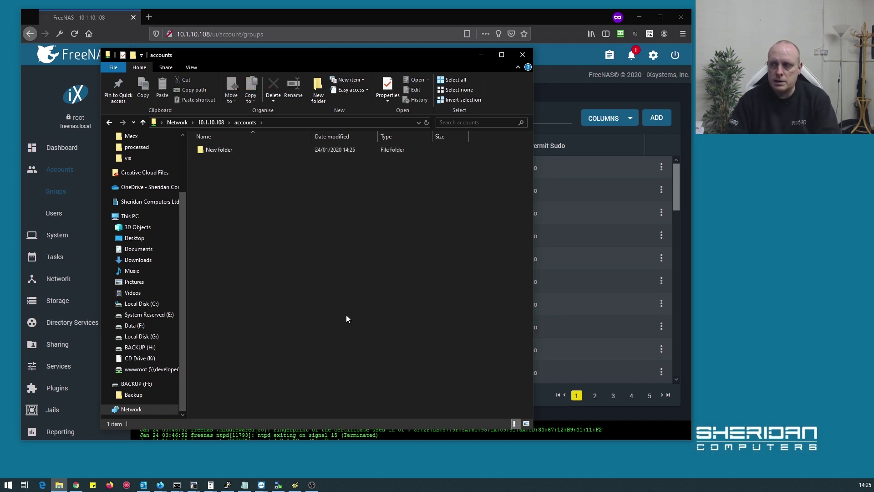
Delete 'New folder' from accounts, confirm with Yes, and go back to the share list
{"action": "right_click", "coordinate": [222, 152]}
{"action": "left_click", "coordinate": [245, 381]}
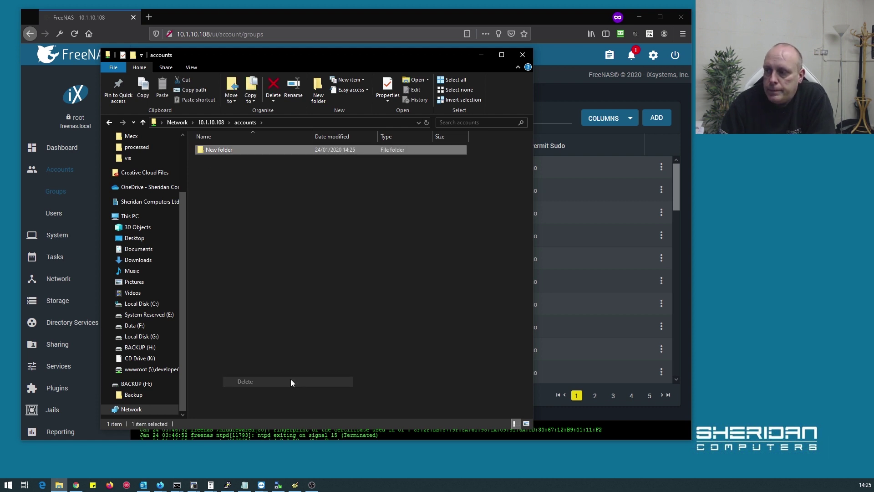
{"action": "left_click", "coordinate": [471, 279]}
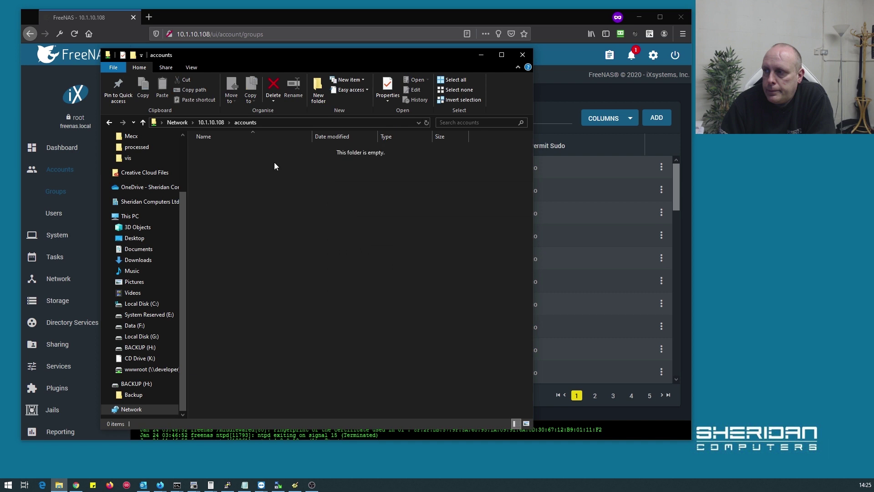
{"action": "left_click", "coordinate": [209, 122]}
Close Explorer, then toggle SMB off, confirm Stop, and toggle it back on in FreeNAS Services
{"action": "left_click", "coordinate": [480, 55]}
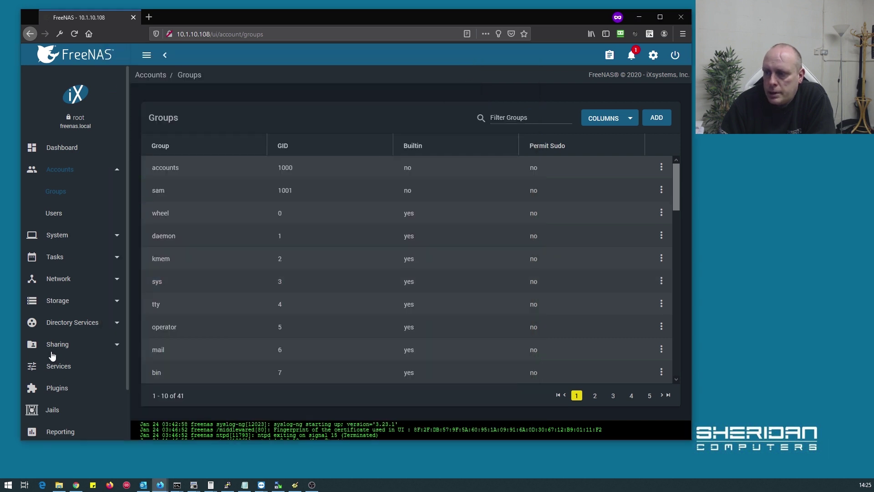
{"action": "scroll", "coordinate": [88, 306], "scroll_direction": "down", "scroll_amount": 2}
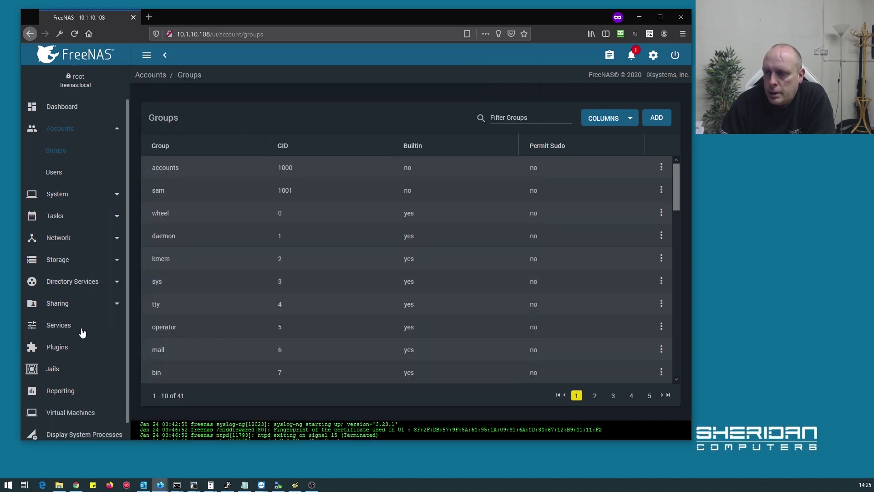
{"action": "left_click", "coordinate": [58, 330]}
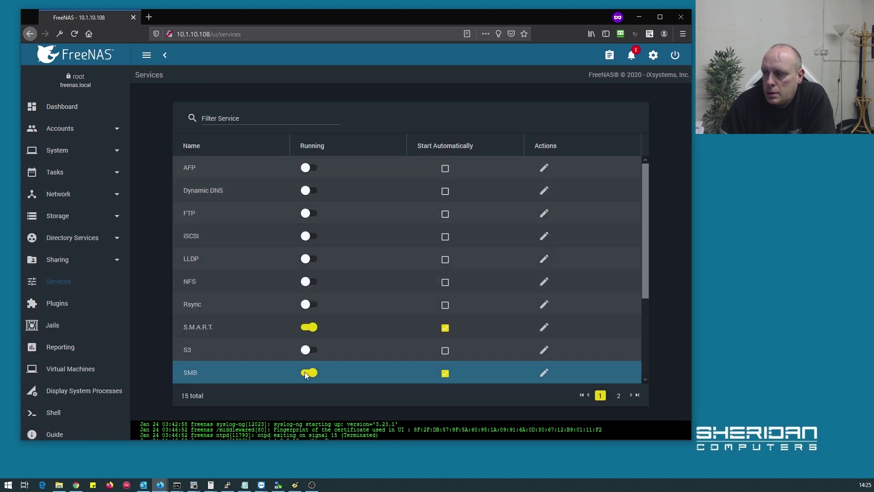
{"action": "left_click", "coordinate": [309, 372]}
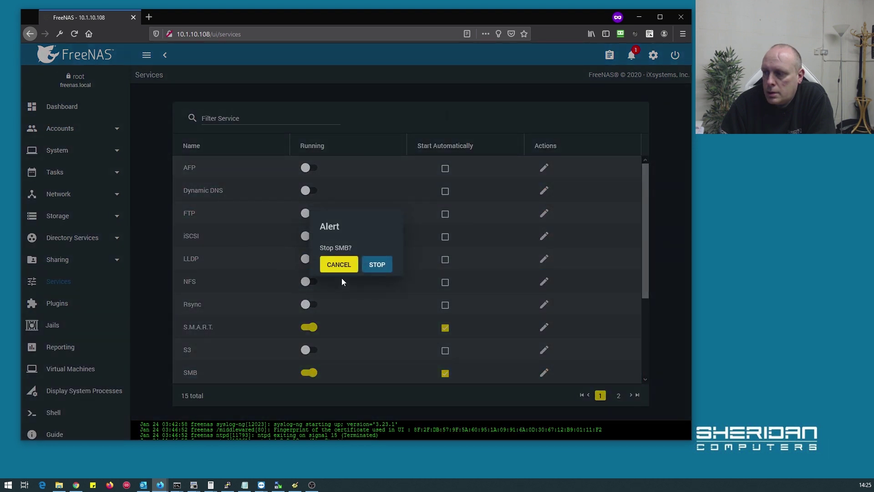
{"action": "left_click", "coordinate": [367, 264]}
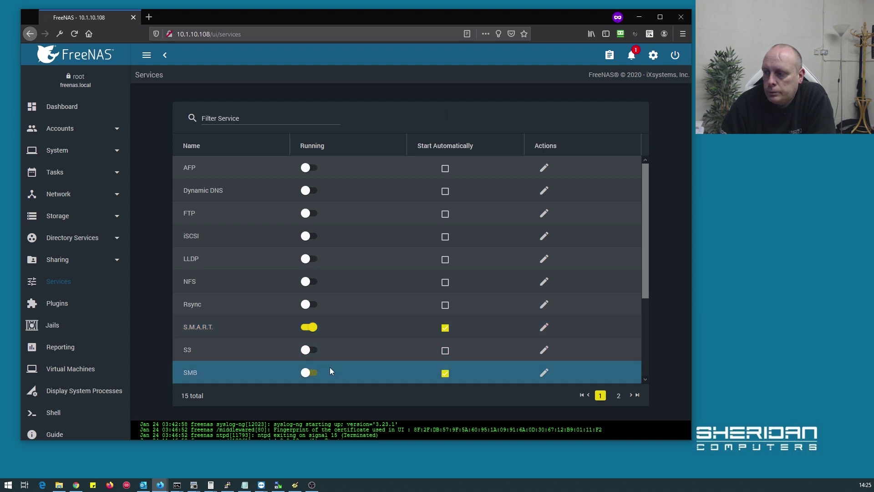
{"action": "left_click", "coordinate": [312, 373]}
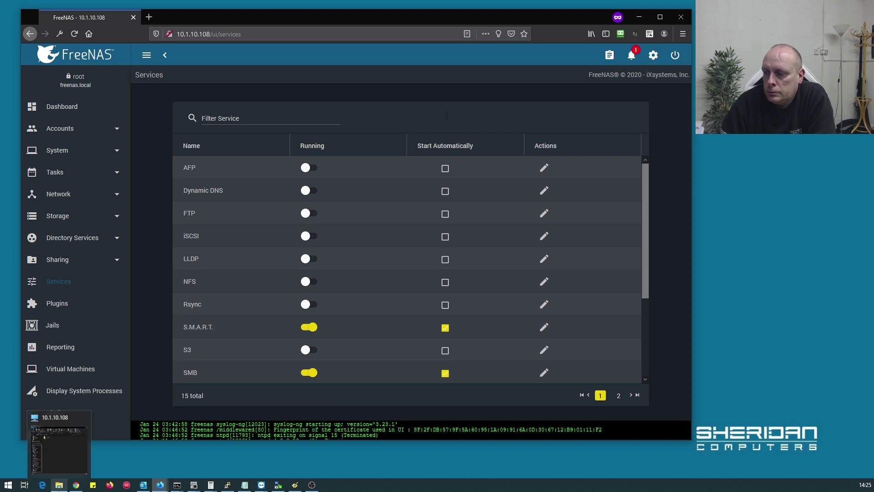
Try opening the accounts share, get a Network Error, and close Explorer
{"action": "left_click", "coordinate": [59, 484]}
{"action": "double_click", "coordinate": [255, 154]}
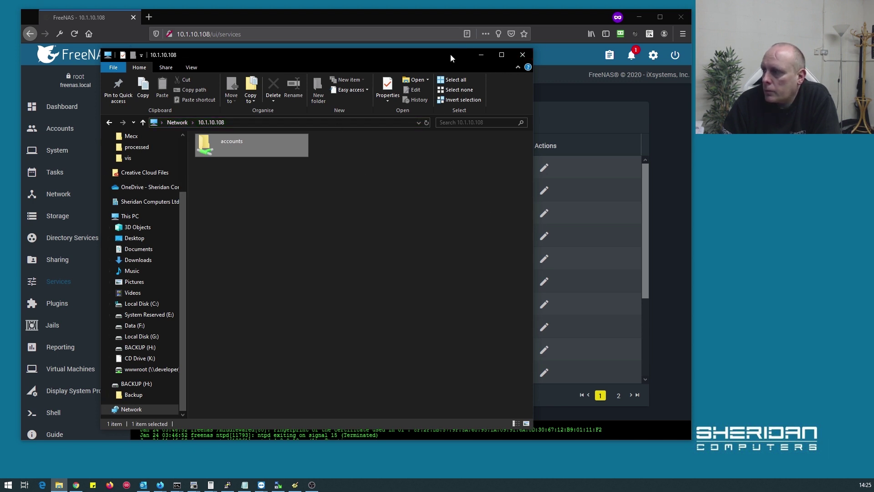
{"action": "left_click", "coordinate": [523, 55]}
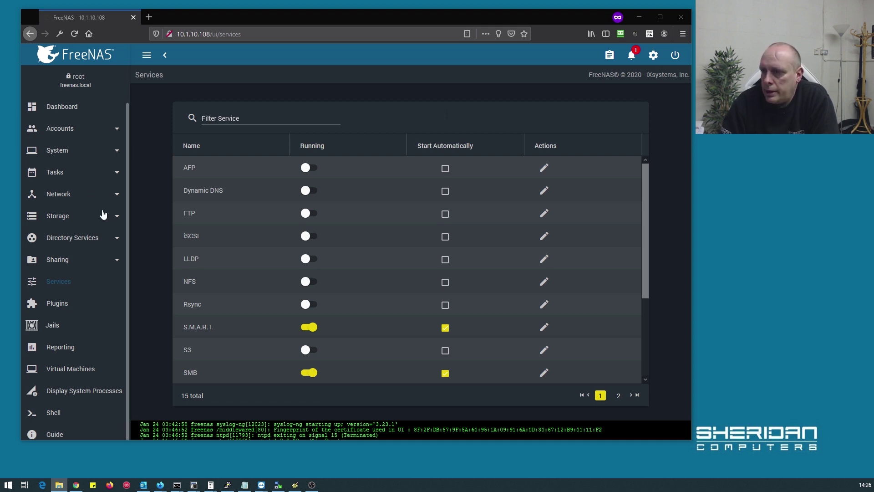
Expand Sharing in the FreeNAS sidebar to list AFP, iSCSI, NFS, WebDAV and SMB
{"action": "scroll", "coordinate": [75, 293], "scroll_direction": "down", "scroll_amount": 1}
{"action": "left_click", "coordinate": [57, 255]}
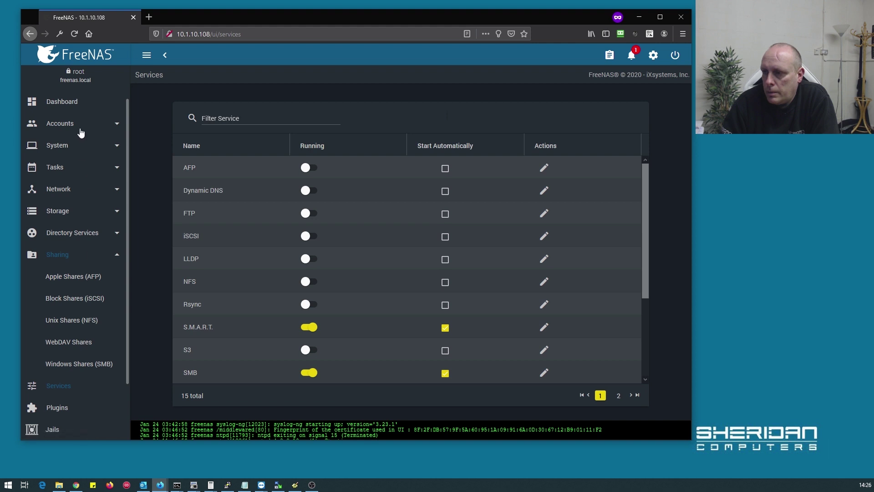
Go to Storage > Pools and choose Add Dataset from the tank pool's menu
{"action": "scroll", "coordinate": [75, 301], "scroll_direction": "down", "scroll_amount": 1}
{"action": "scroll", "coordinate": [68, 263], "scroll_direction": "up", "scroll_amount": 1}
{"action": "left_click", "coordinate": [76, 233]}
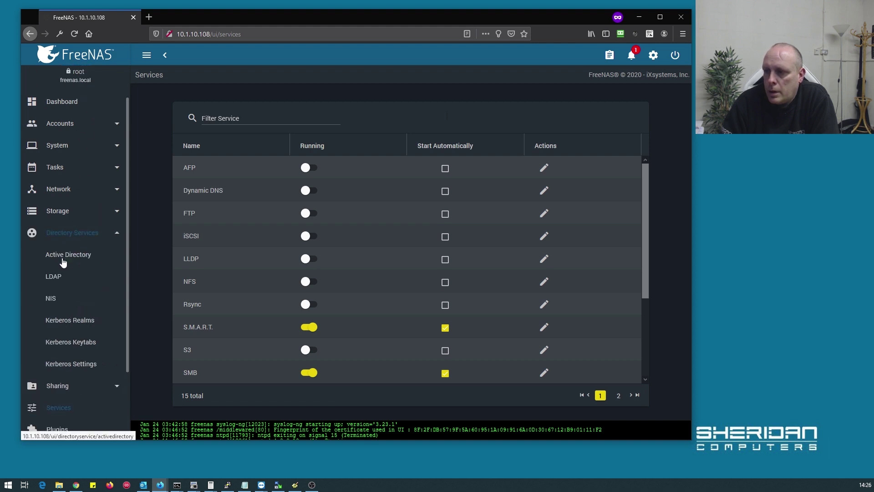
{"action": "left_click", "coordinate": [62, 212]}
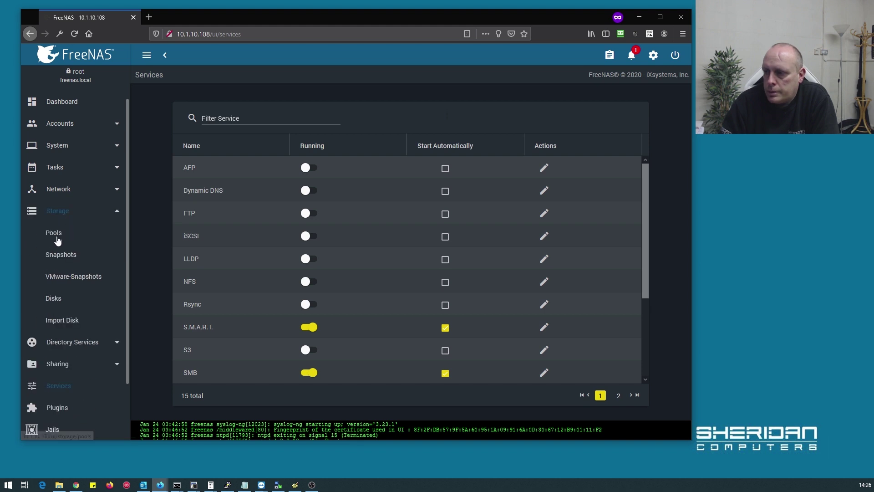
{"action": "left_click", "coordinate": [54, 232]}
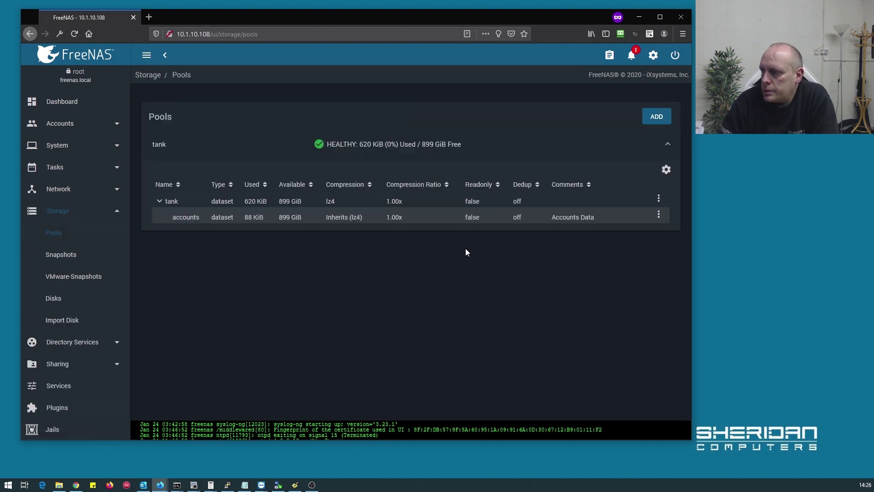
{"action": "left_click", "coordinate": [659, 198]}
{"action": "left_click", "coordinate": [648, 220]}
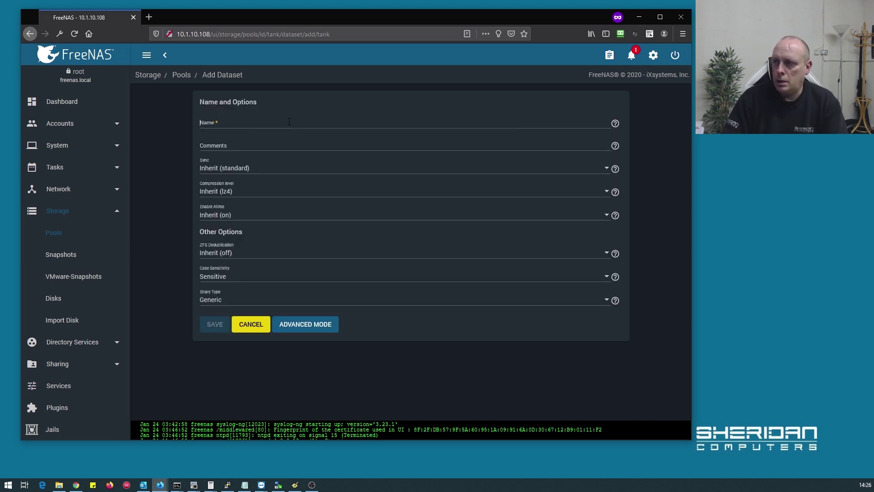
Name the new dataset 'public' and save it under tank
{"action": "left_click", "coordinate": [287, 123]}
{"action": "type", "text": "public"}
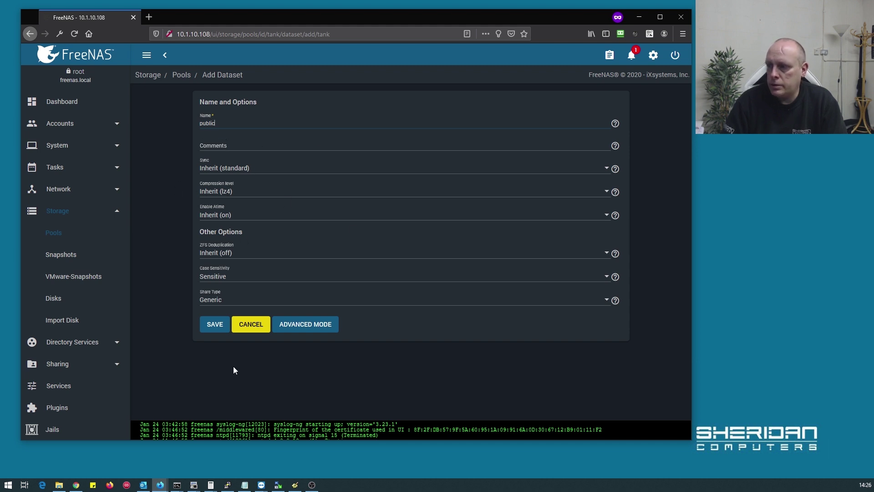
{"action": "left_click", "coordinate": [218, 327]}
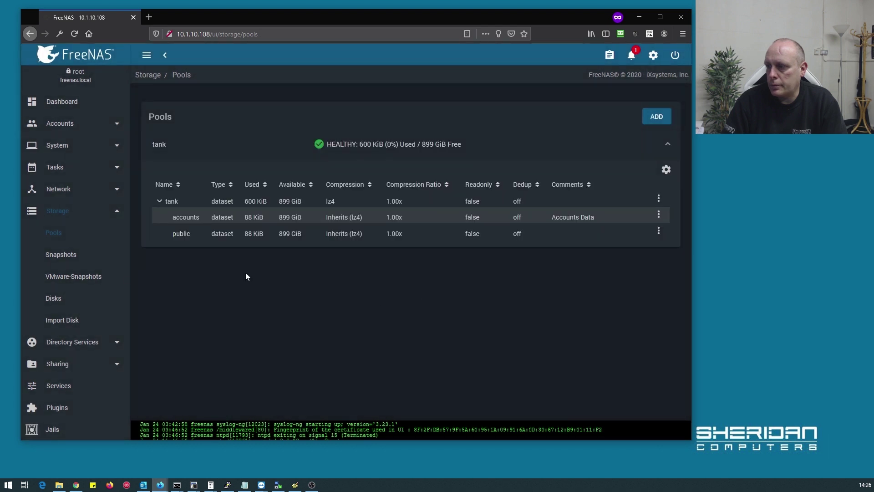
{"action": "scroll", "coordinate": [80, 305], "scroll_direction": "down", "scroll_amount": 3}
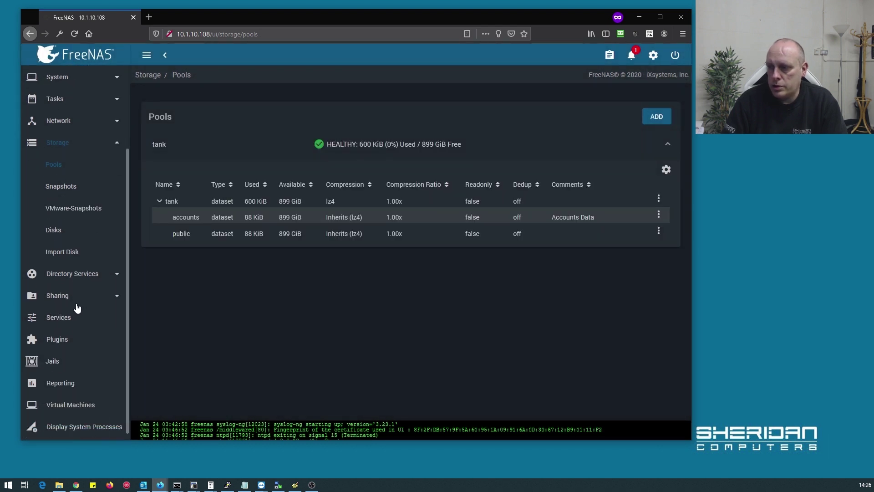
{"action": "scroll", "coordinate": [87, 337], "scroll_direction": "down", "scroll_amount": 2}
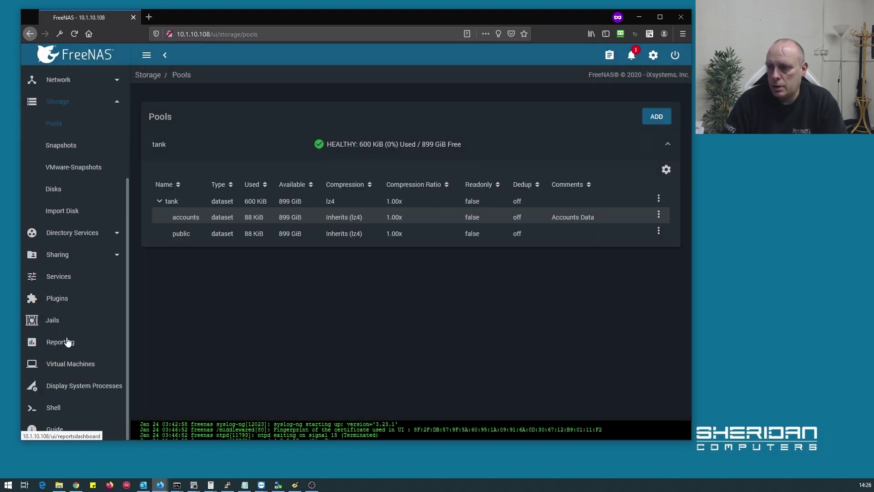
{"action": "scroll", "coordinate": [66, 342], "scroll_direction": "up", "scroll_amount": 1}
Add a Windows (SMB) share with path /mnt/tank/public and save it
{"action": "left_click", "coordinate": [71, 282]}
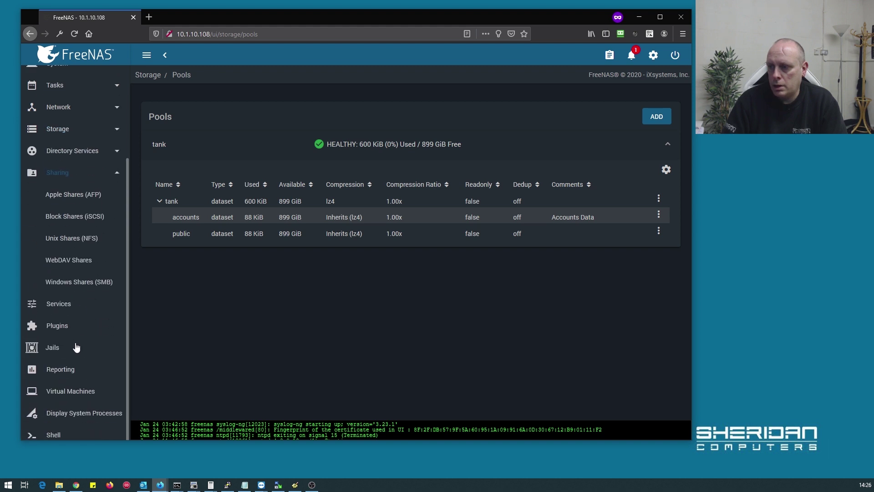
{"action": "left_click", "coordinate": [76, 287]}
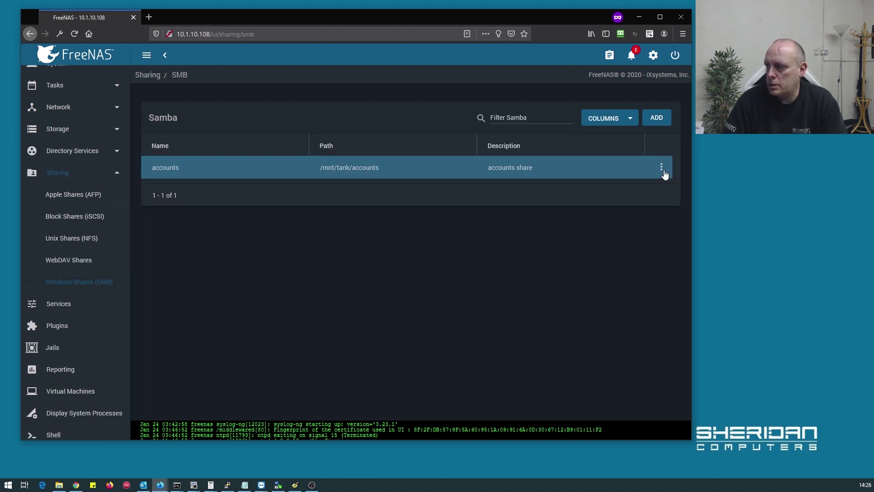
{"action": "left_click", "coordinate": [657, 118]}
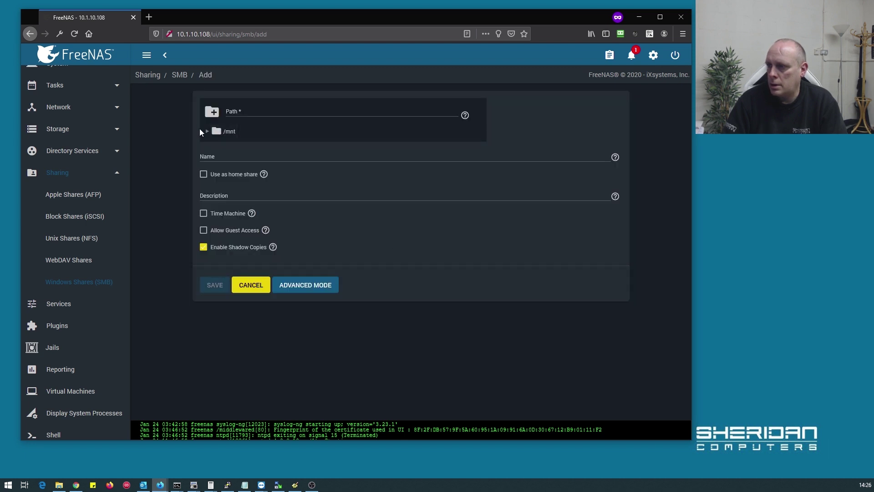
{"action": "left_click", "coordinate": [207, 132]}
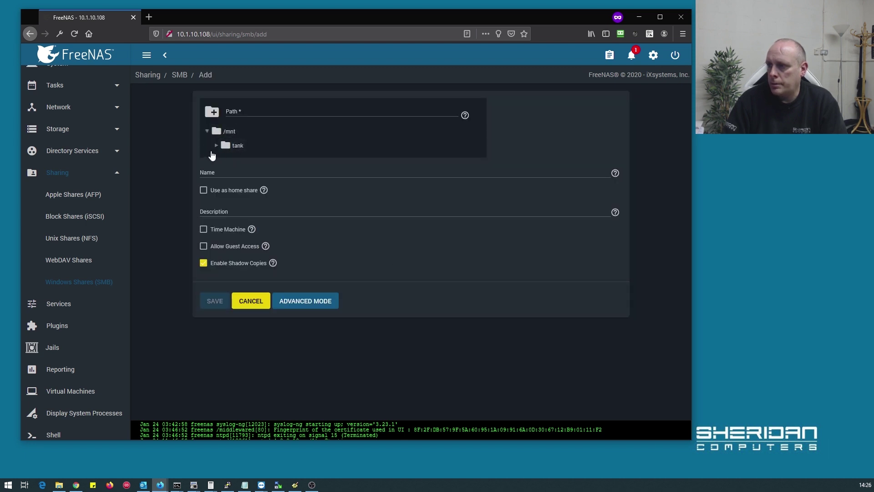
{"action": "left_click", "coordinate": [216, 146]}
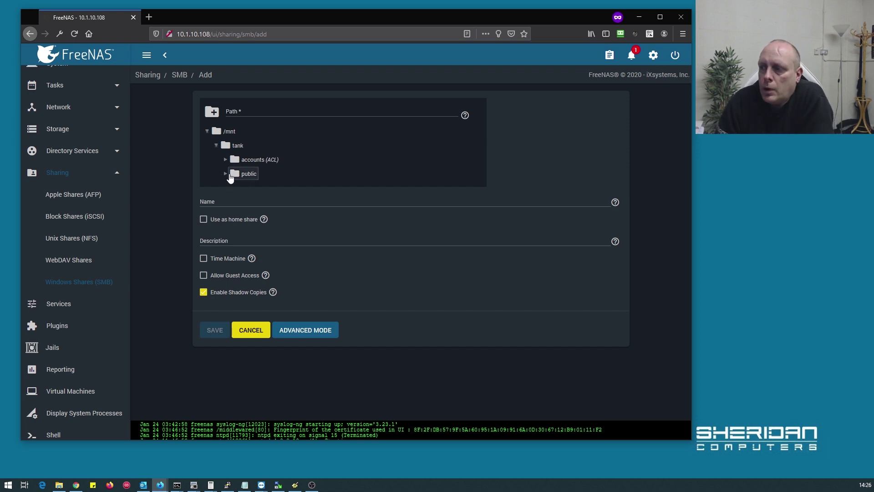
{"action": "left_click", "coordinate": [242, 176]}
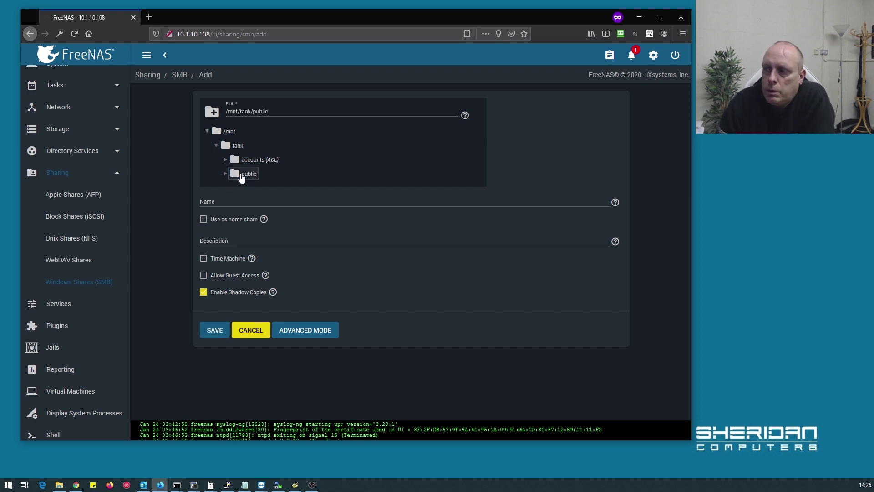
{"action": "left_click", "coordinate": [216, 336]}
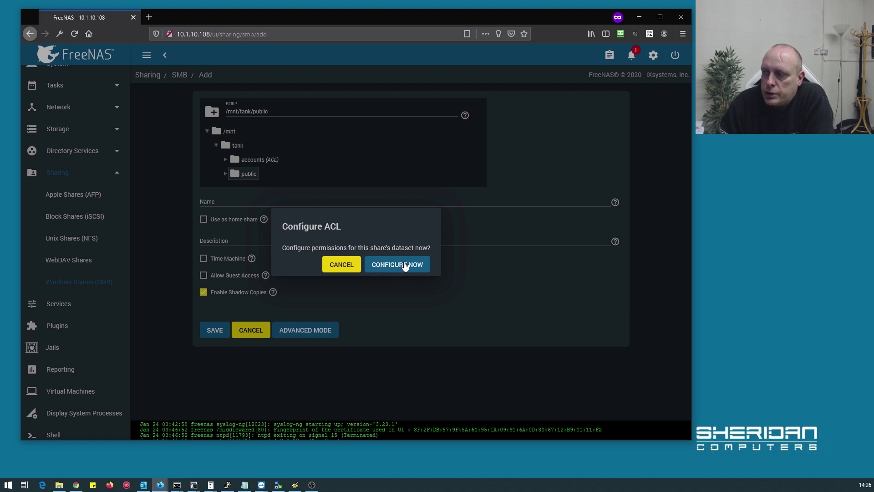
Configure the share's dataset permissions with the OPEN default ACL preset
{"action": "left_click", "coordinate": [405, 266]}
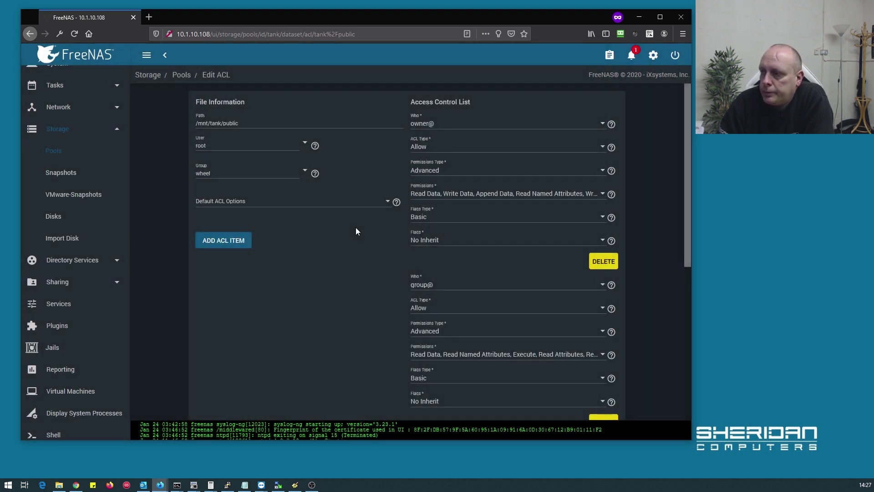
{"action": "left_click", "coordinate": [299, 203]}
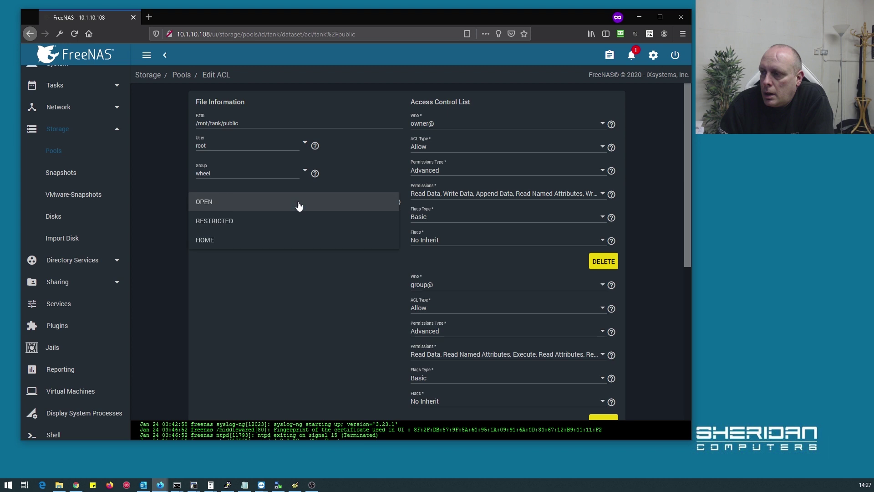
{"action": "left_click", "coordinate": [237, 202]}
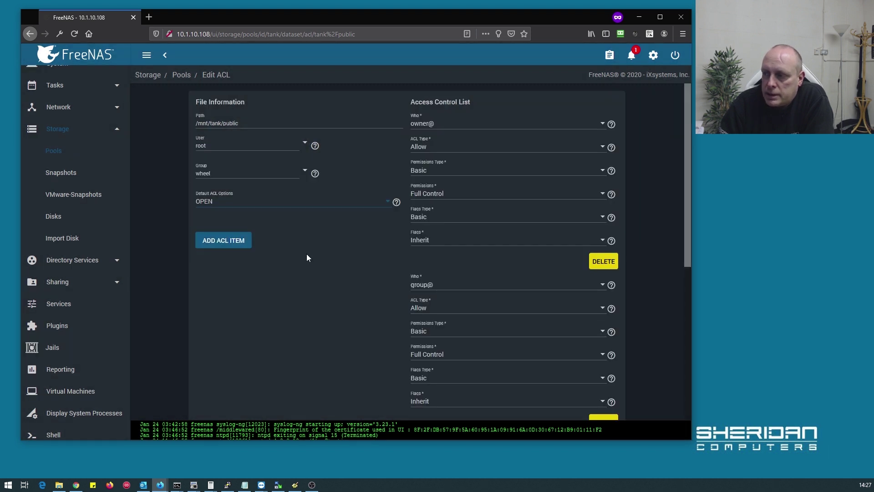
{"action": "scroll", "coordinate": [339, 242], "scroll_direction": "down", "scroll_amount": 6}
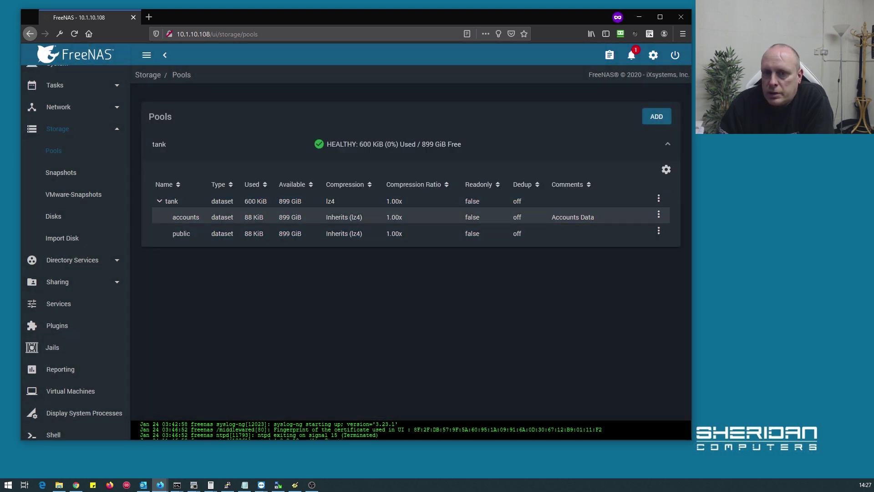
Open Explorer on 10.1.10.108 and refresh the share list repeatedly; only accounts is listed
{"action": "key", "text": "super+e"}
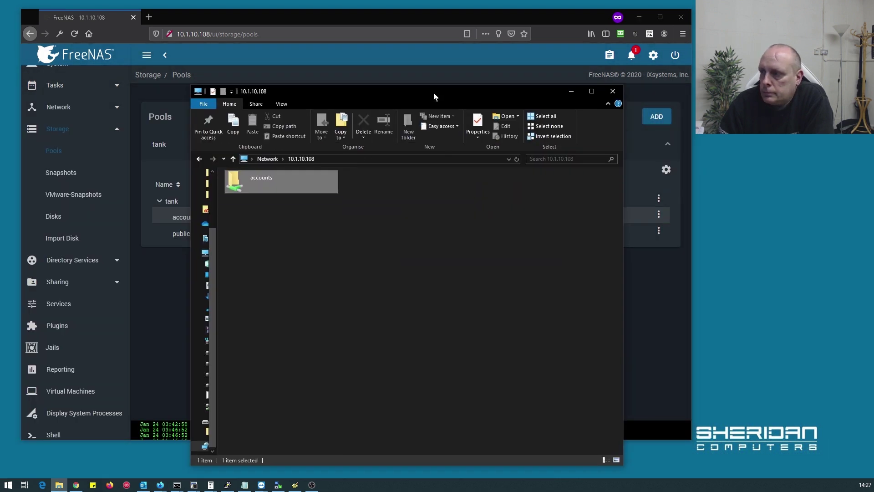
{"action": "right_click", "coordinate": [415, 240]}
{"action": "left_click", "coordinate": [439, 277]}
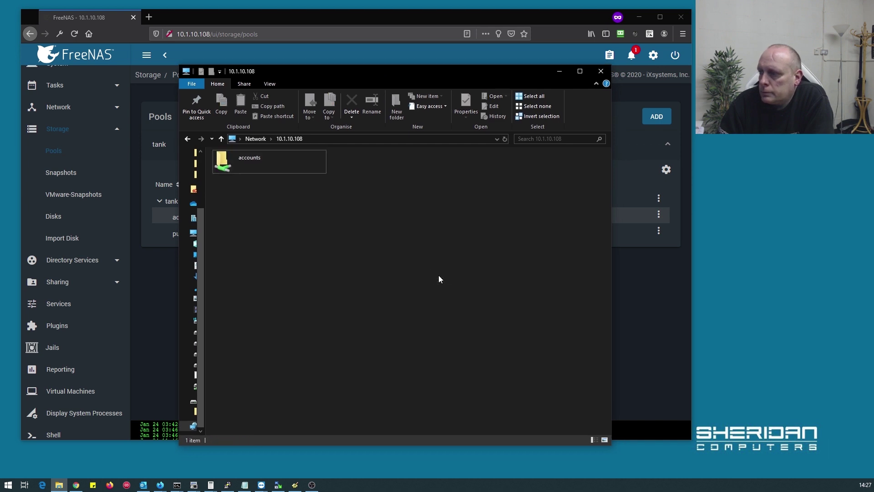
{"action": "right_click", "coordinate": [370, 182]}
{"action": "left_click", "coordinate": [403, 220]}
{"action": "right_click", "coordinate": [370, 173]}
{"action": "left_click", "coordinate": [395, 209]}
{"action": "right_click", "coordinate": [341, 179]}
{"action": "left_click", "coordinate": [373, 216]}
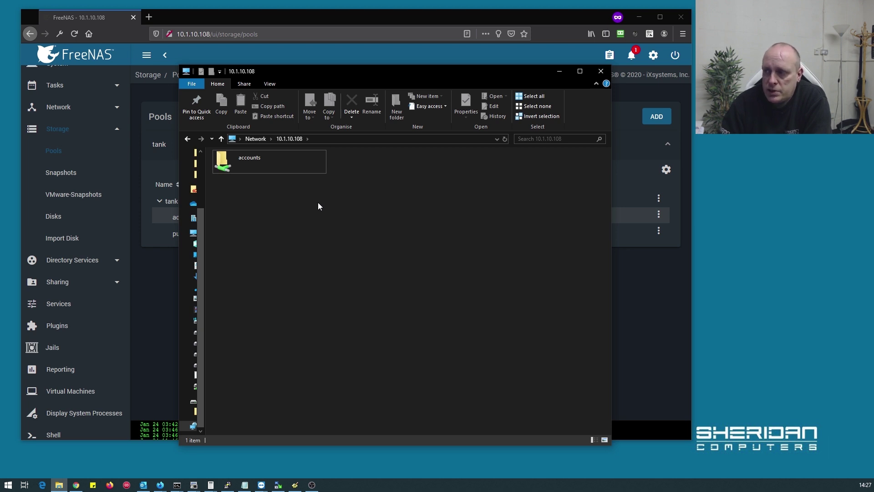
Restart the SMB service in FreeNAS Services, stopping it then turning it back on
{"action": "left_click", "coordinate": [58, 303]}
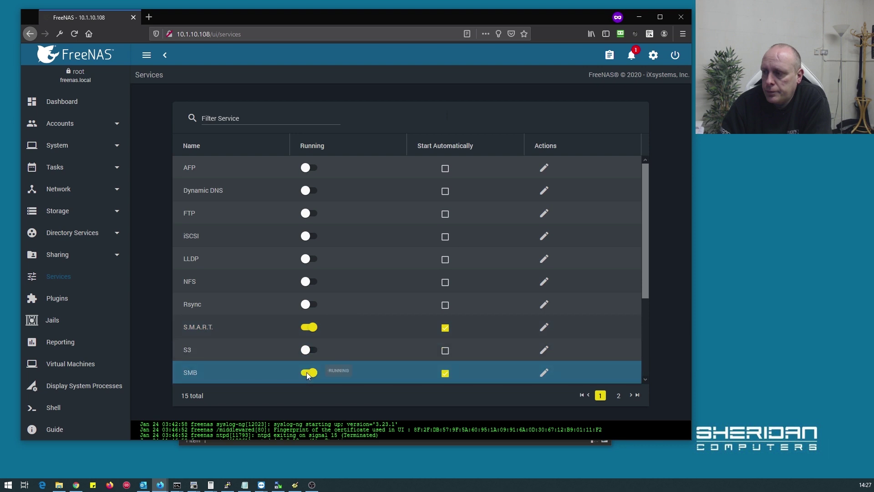
{"action": "left_click", "coordinate": [308, 373]}
{"action": "left_click", "coordinate": [378, 264]}
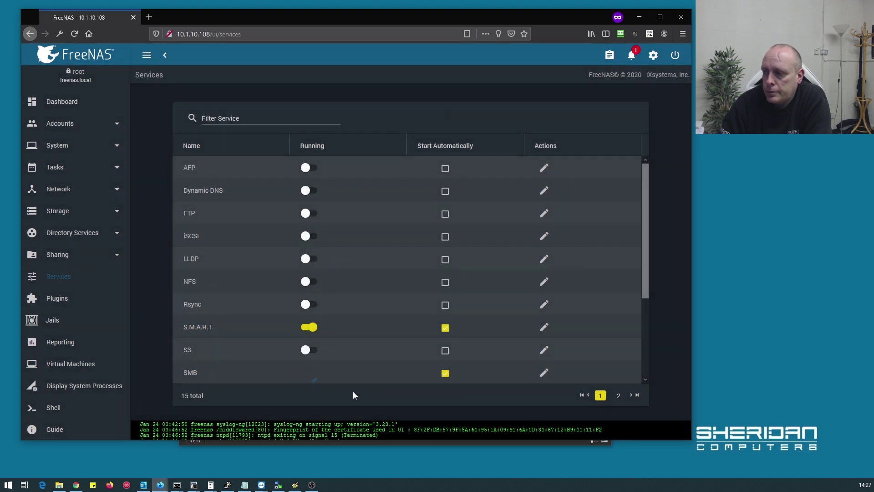
{"action": "left_click", "coordinate": [306, 375]}
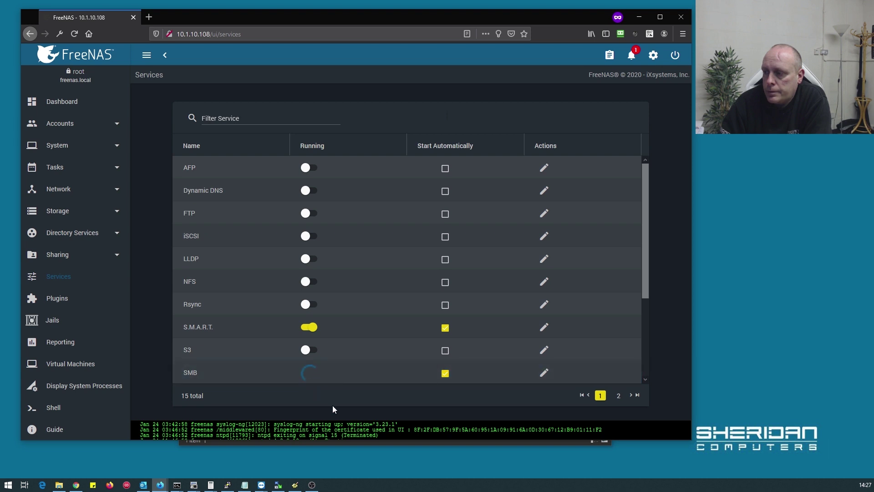
Refresh Explorer so public appears, open it, and create a 'New folder' there
{"action": "left_click", "coordinate": [58, 485]}
{"action": "right_click", "coordinate": [319, 217]}
{"action": "left_click", "coordinate": [345, 252]}
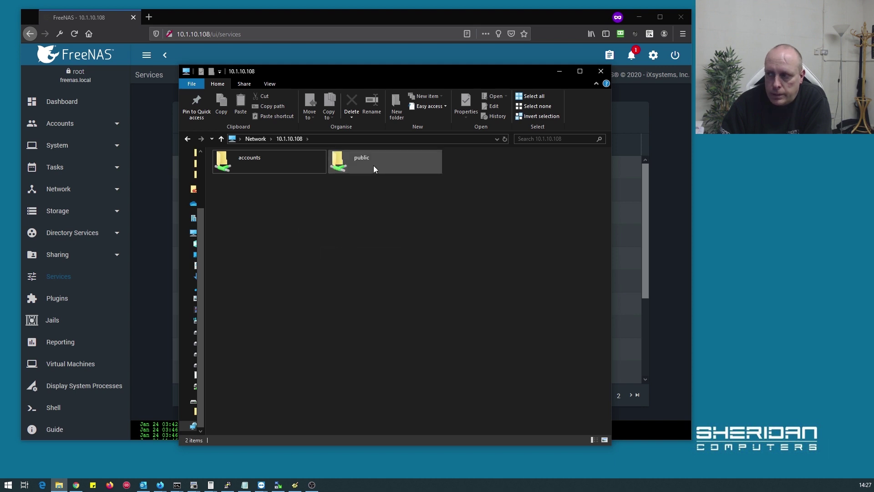
{"action": "double_click", "coordinate": [371, 166]}
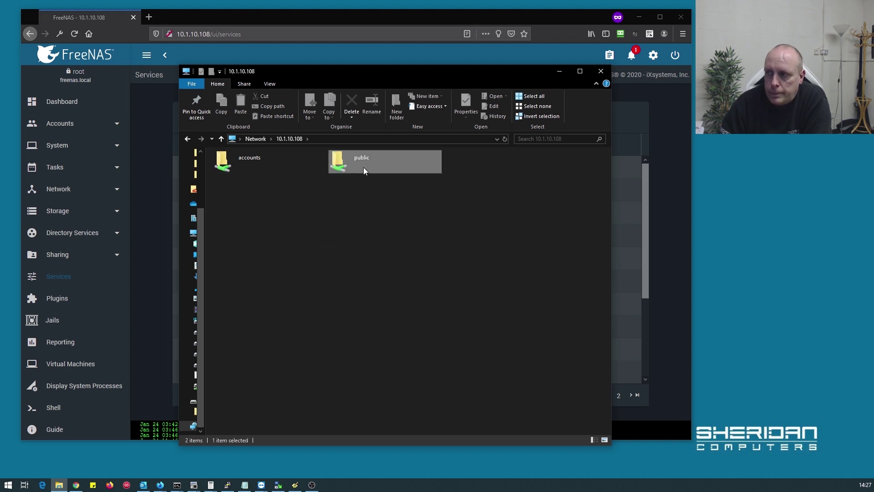
{"action": "right_click", "coordinate": [326, 204]}
{"action": "mouse_move", "coordinate": [363, 292]}
{"action": "left_click", "coordinate": [434, 290]}
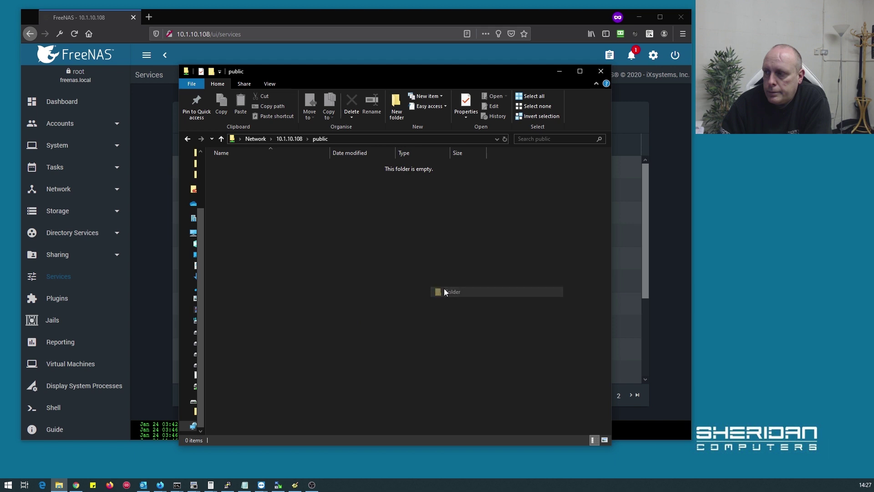
{"action": "left_click", "coordinate": [368, 262]}
Inside the new folder, create a new text document
{"action": "double_click", "coordinate": [235, 167]}
{"action": "right_click", "coordinate": [258, 229]}
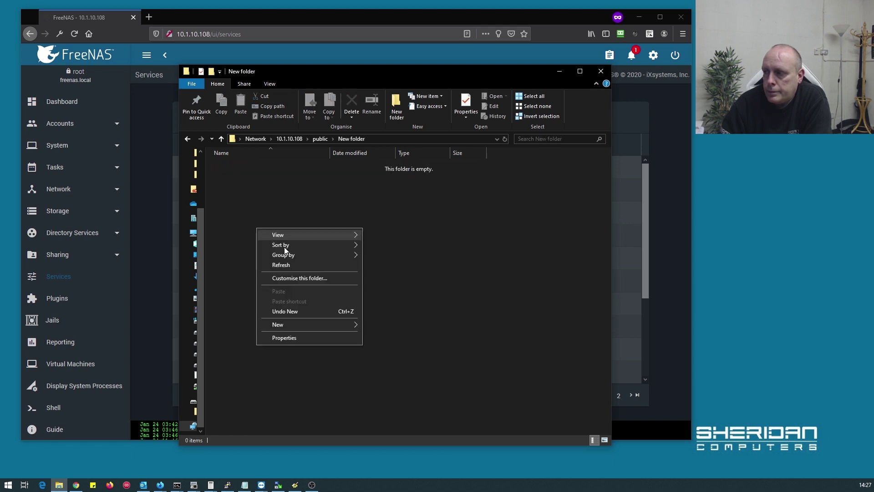
{"action": "mouse_move", "coordinate": [326, 331]}
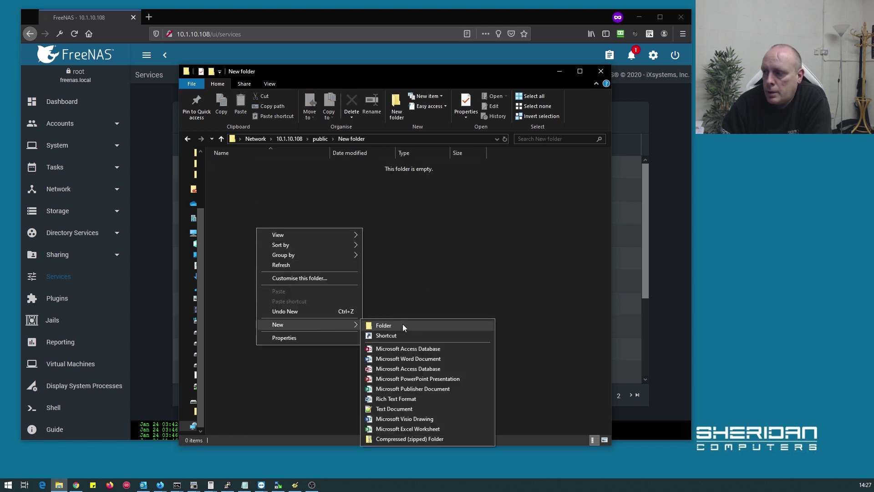
{"action": "left_click", "coordinate": [411, 409]}
Return to the server's share list and try opening accounts, which is refused
{"action": "key", "text": "BackSpace"}
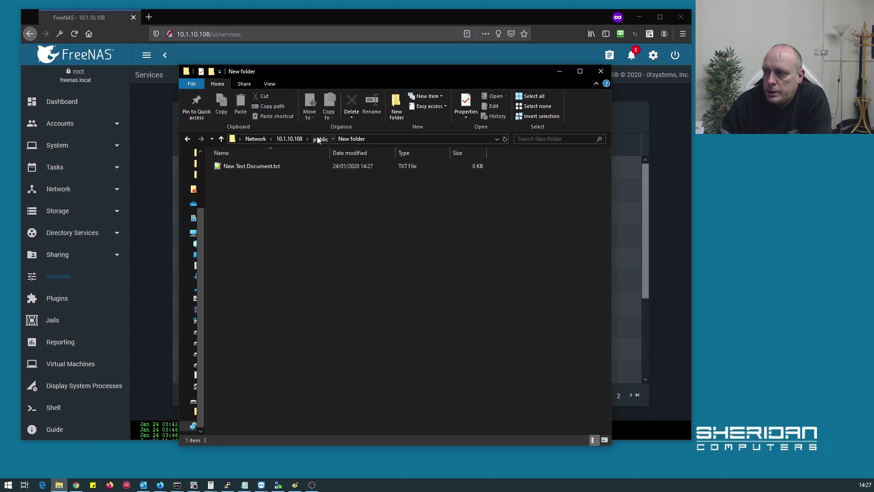
{"action": "left_click", "coordinate": [300, 139]}
{"action": "right_click", "coordinate": [307, 220]}
{"action": "double_click", "coordinate": [226, 162]}
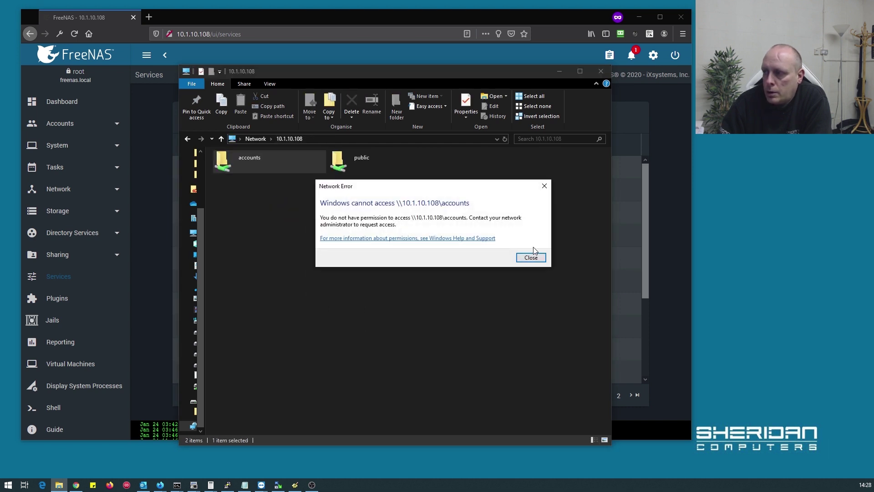
Dismiss the access-denied error and move the Explorer window to the right
{"action": "left_click", "coordinate": [527, 256]}
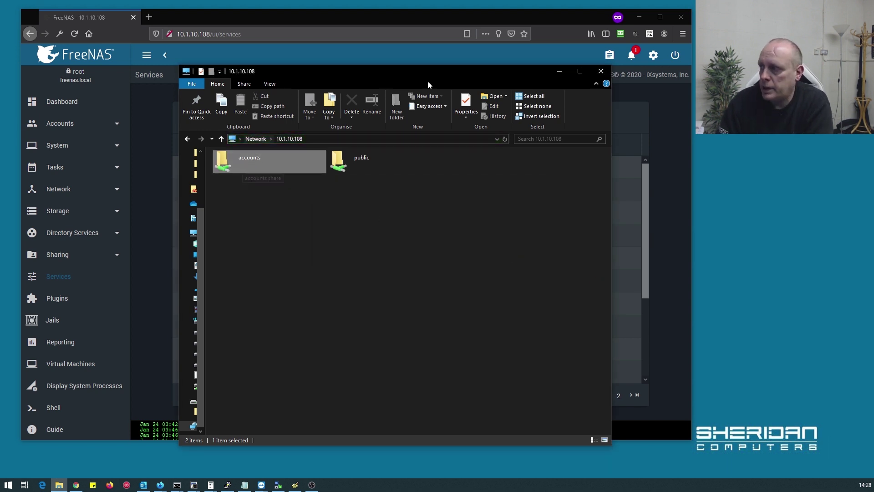
{"action": "left_click_drag", "start_coordinate": [363, 73], "coordinate": [592, 73]}
{"action": "left_click", "coordinate": [458, 14]}
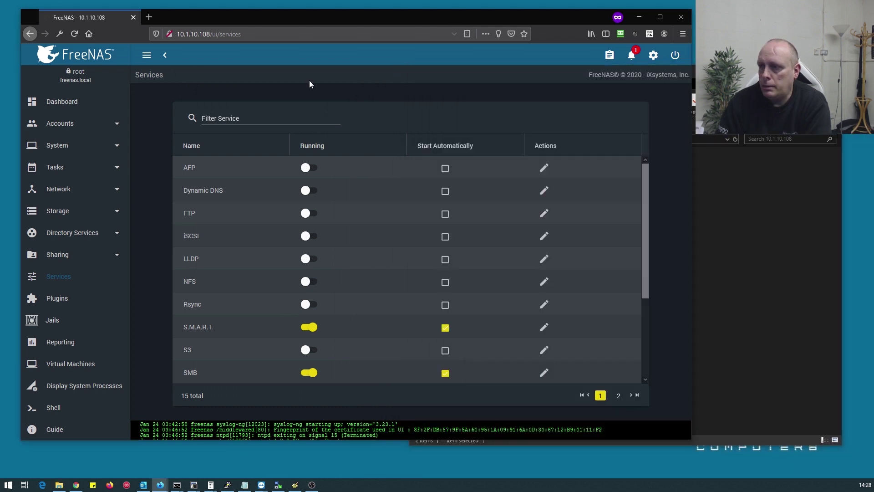
In Accounts > Groups, add the test user to the accounts group's members and save
{"action": "left_click", "coordinate": [93, 124]}
{"action": "left_click", "coordinate": [46, 147]}
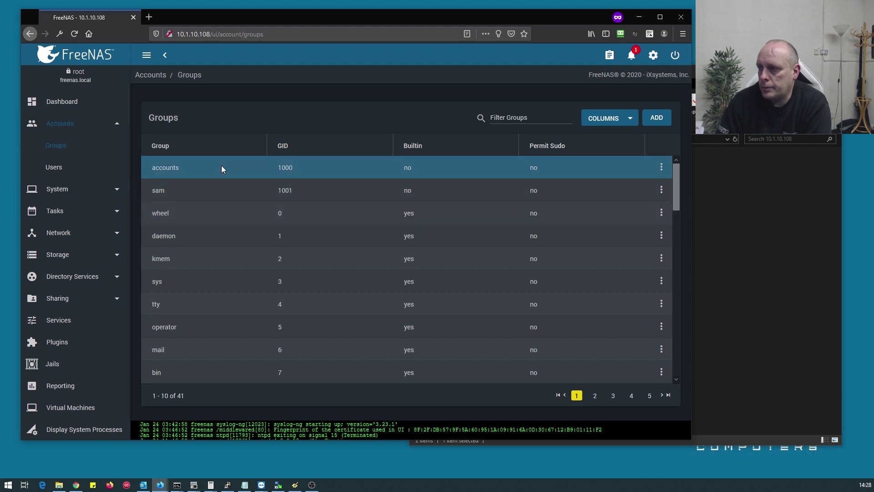
{"action": "left_click", "coordinate": [661, 167]}
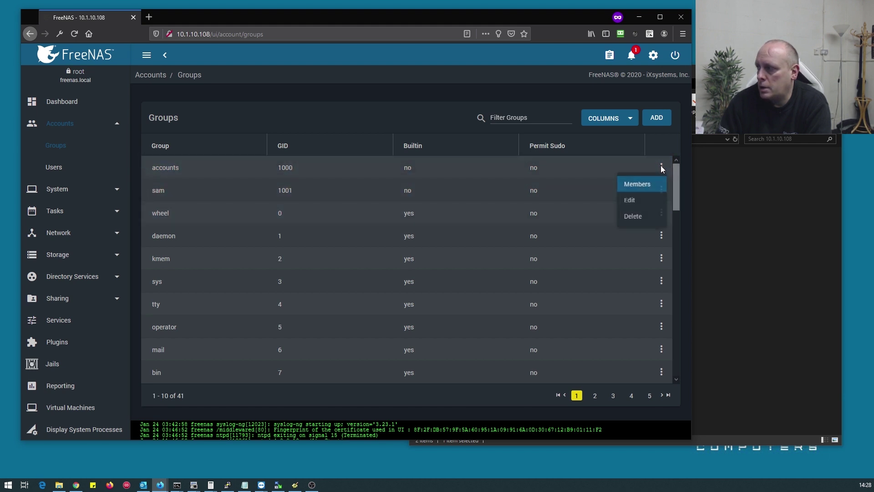
{"action": "left_click", "coordinate": [636, 184]}
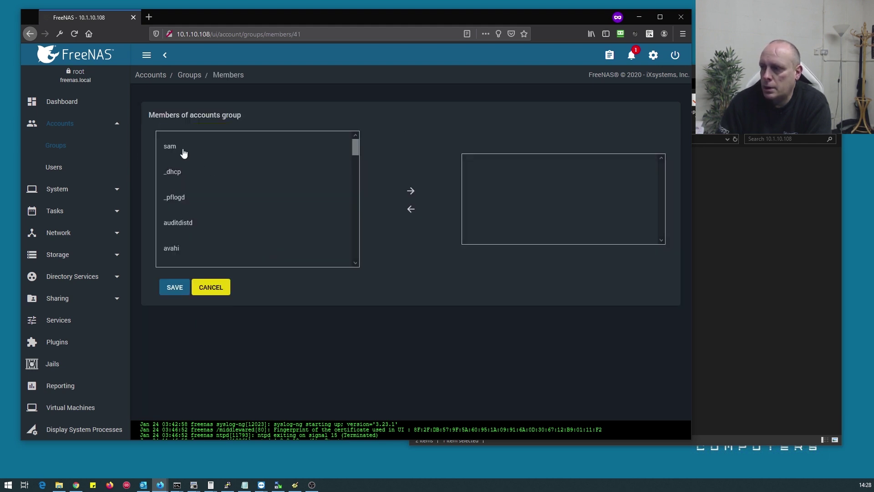
{"action": "left_click", "coordinate": [409, 191]}
{"action": "left_click", "coordinate": [171, 286]}
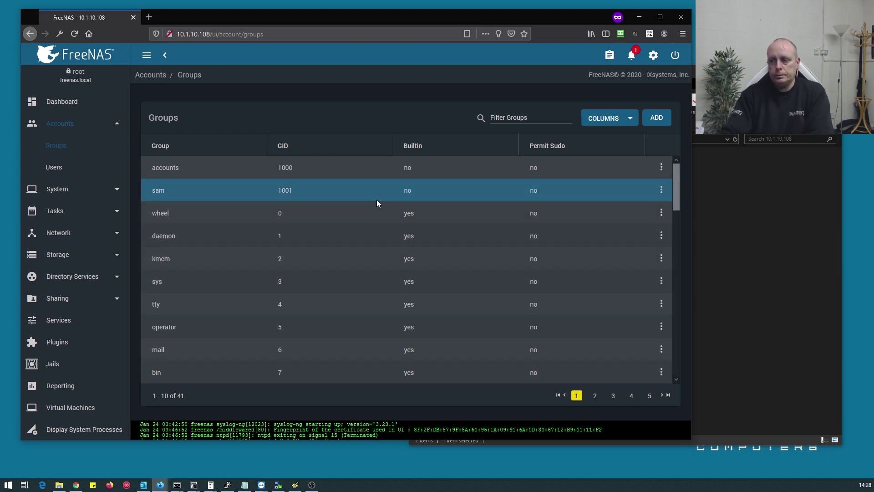
Retry opening the accounts share from Explorer and dismiss the access-denied error
{"action": "left_click", "coordinate": [714, 242]}
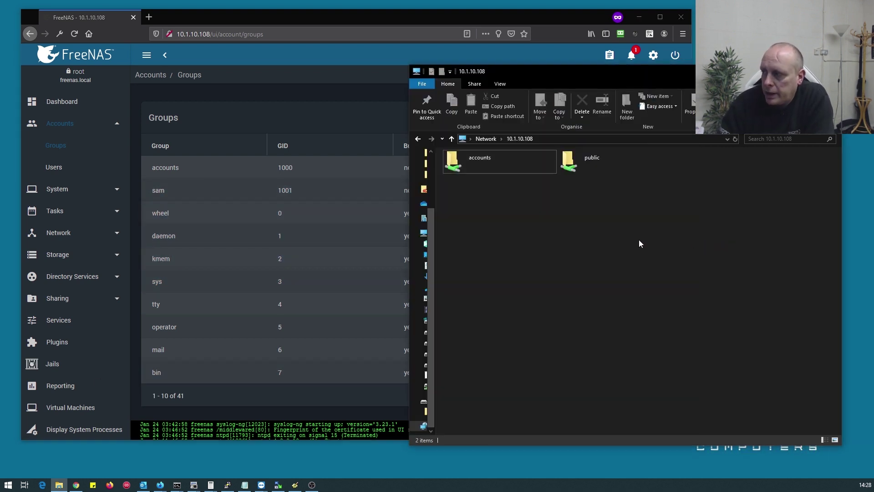
{"action": "double_click", "coordinate": [521, 170]}
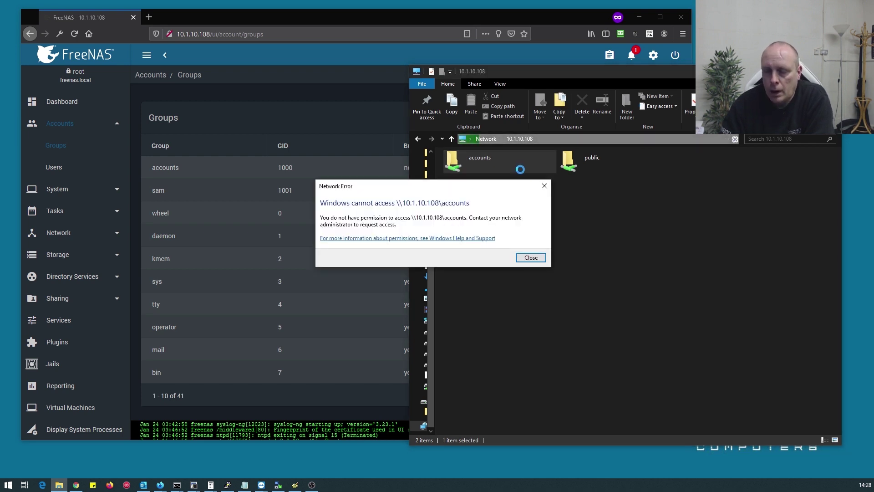
{"action": "left_click", "coordinate": [531, 257]}
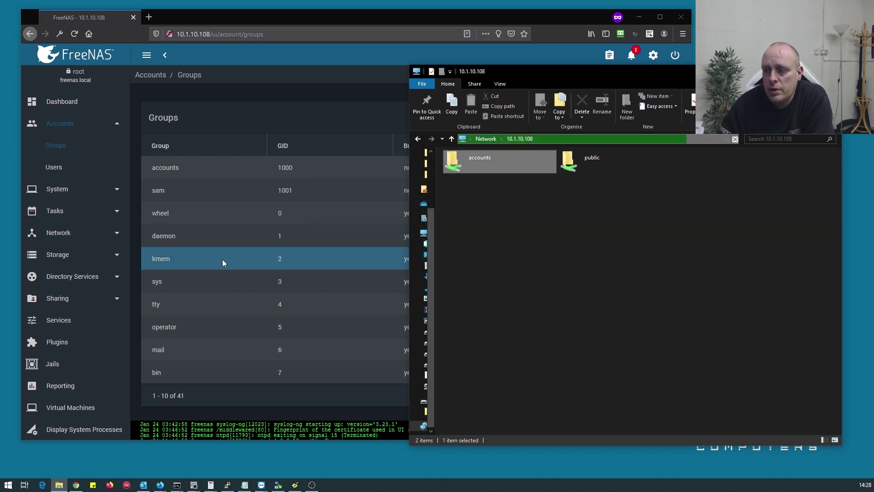
Stop and restart the SMB service in FreeNAS Services, then return to Explorer
{"action": "left_click", "coordinate": [57, 319]}
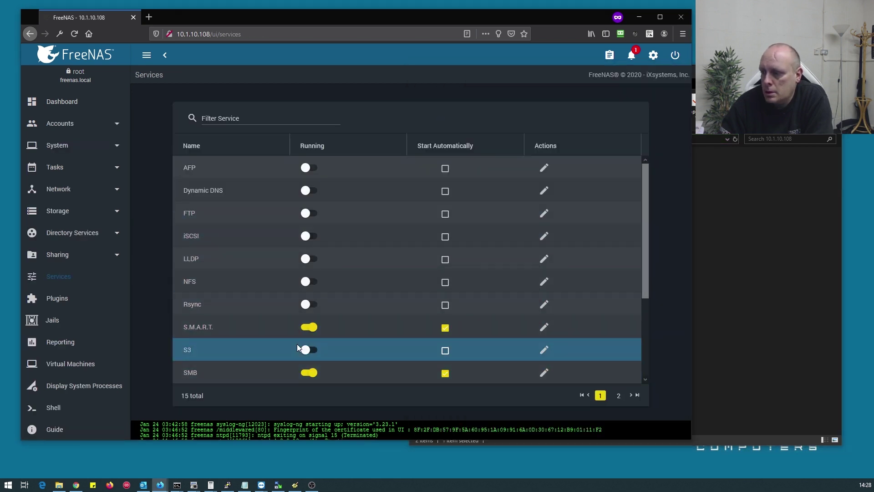
{"action": "left_click", "coordinate": [310, 372]}
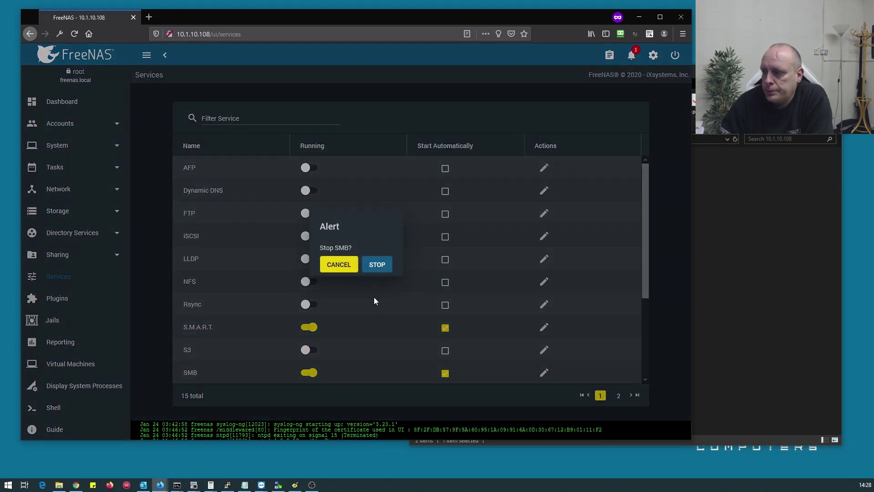
{"action": "left_click", "coordinate": [376, 264]}
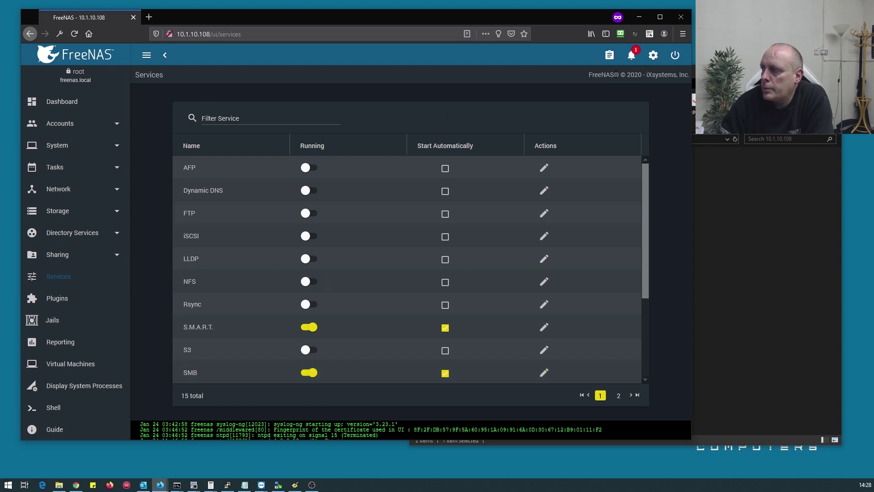
{"action": "left_click", "coordinate": [720, 243]}
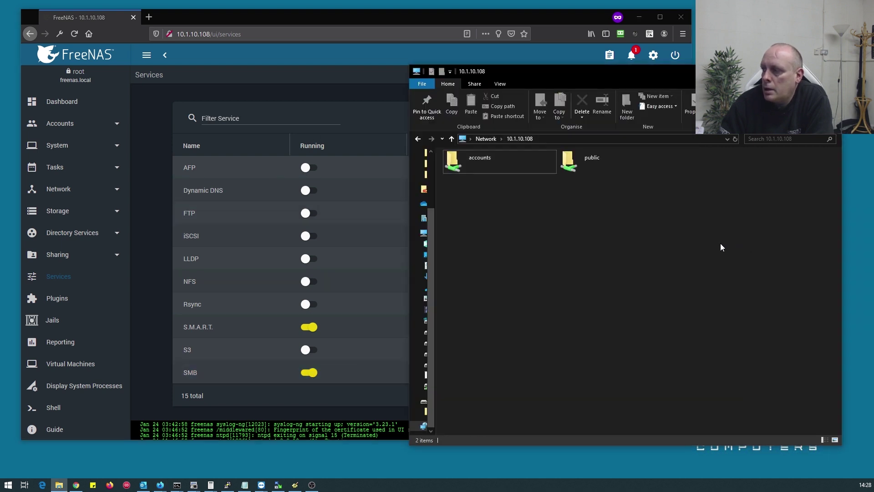
Open the accounts share and create a New folder inside it
{"action": "left_click", "coordinate": [468, 159]}
{"action": "double_click", "coordinate": [468, 158]}
{"action": "right_click", "coordinate": [474, 199]}
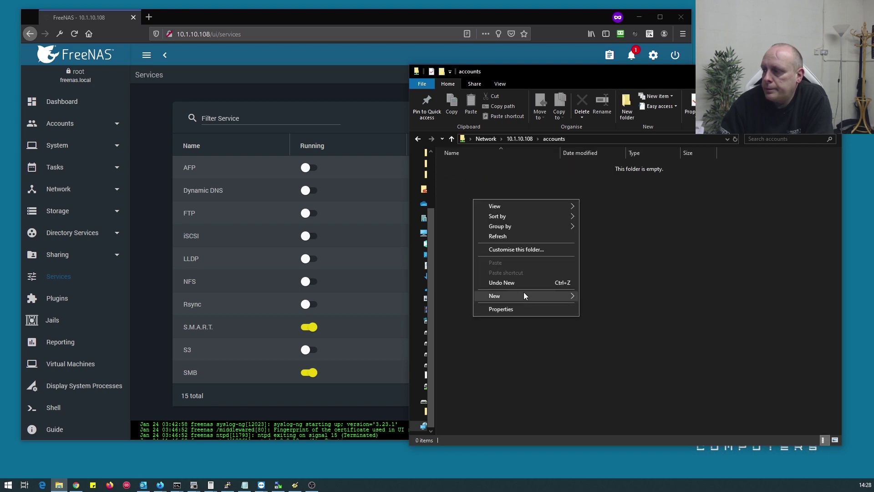
{"action": "mouse_move", "coordinate": [523, 294]}
{"action": "left_click", "coordinate": [620, 296]}
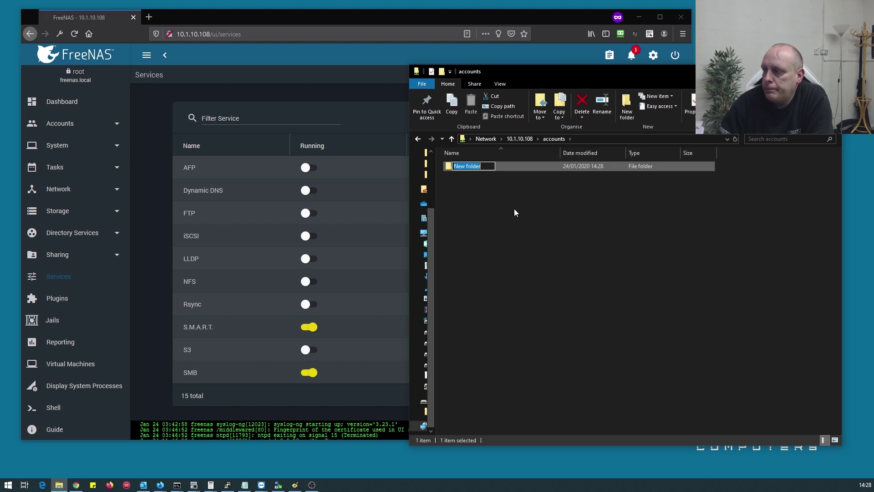
{"action": "double_click", "coordinate": [473, 166]}
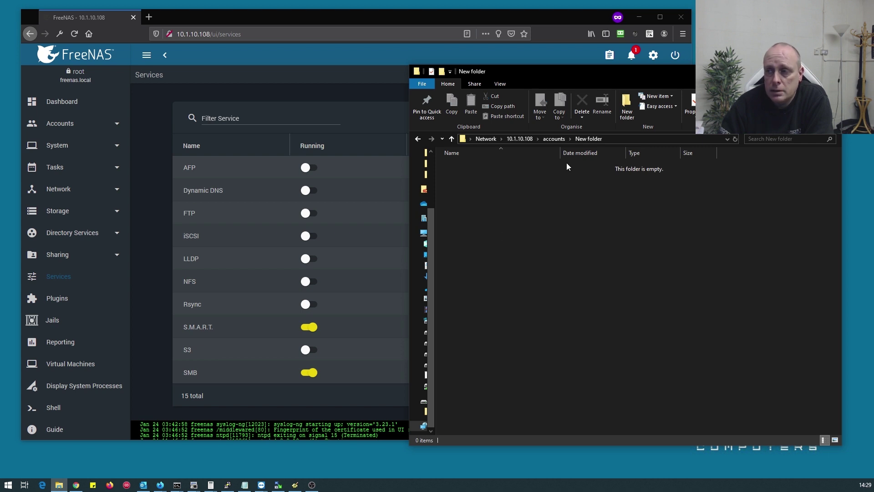
Navigate back to 10.1.10.108's share list and select the public share
{"action": "left_click", "coordinate": [548, 138]}
{"action": "left_click", "coordinate": [518, 140]}
{"action": "left_click", "coordinate": [638, 166]}
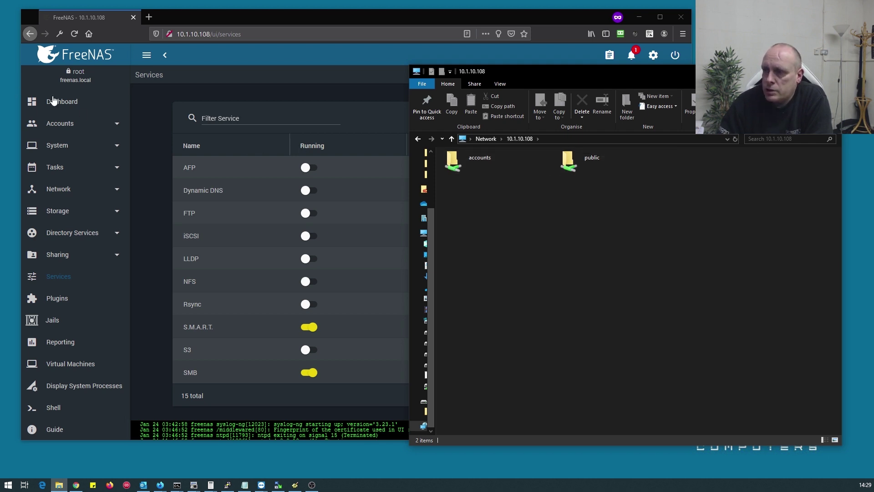
Start a new FreeNAS user, entering the user's full name and username tom
{"action": "left_click", "coordinate": [67, 125]}
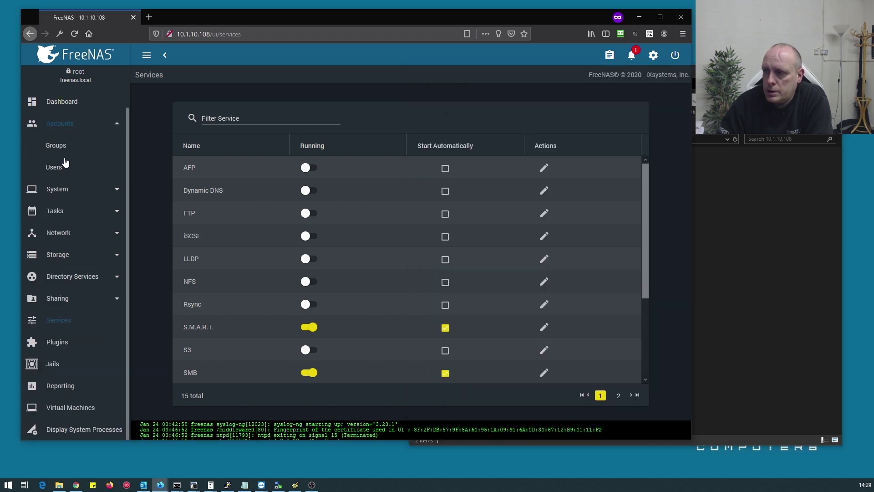
{"action": "left_click", "coordinate": [57, 167]}
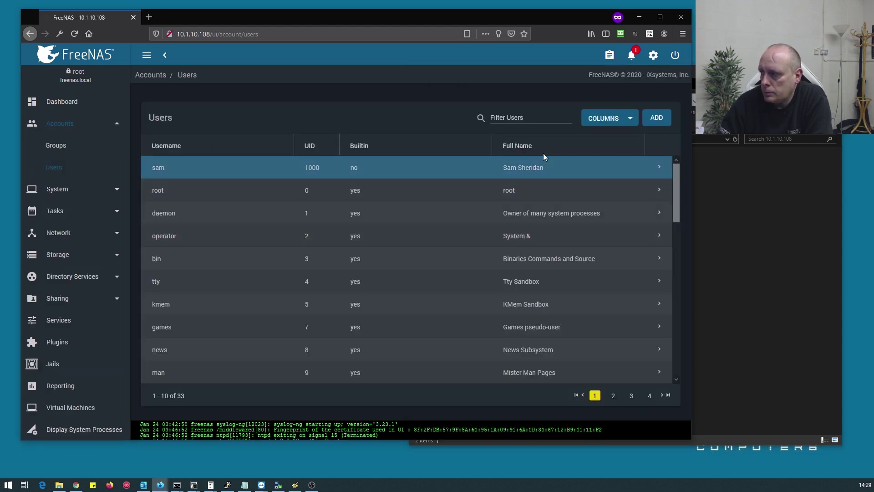
{"action": "left_click", "coordinate": [657, 118]}
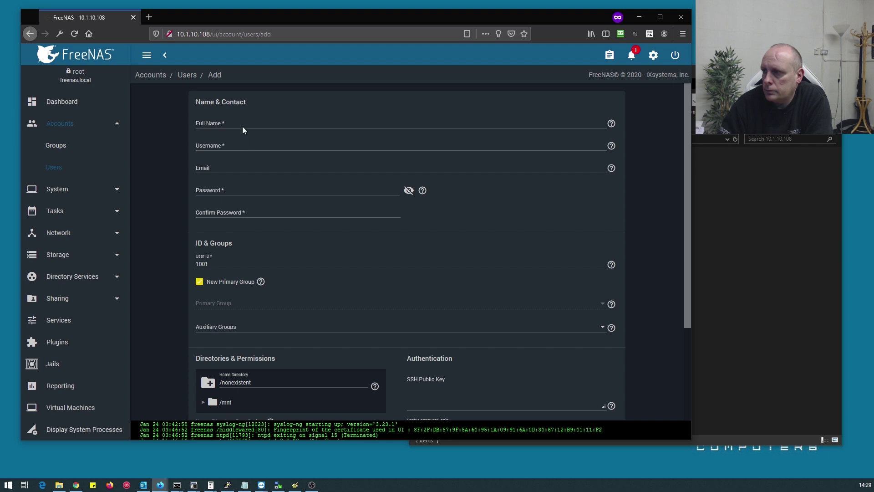
{"action": "left_click", "coordinate": [249, 123]}
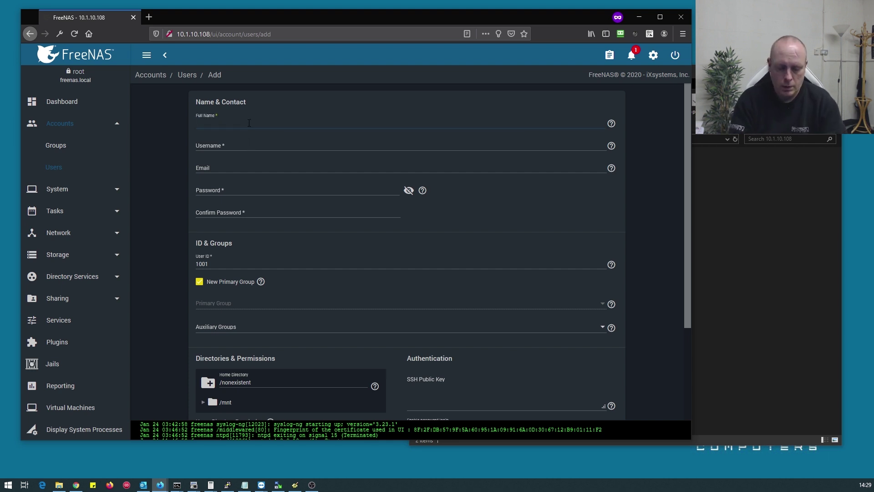
{"action": "left_click", "coordinate": [252, 143]}
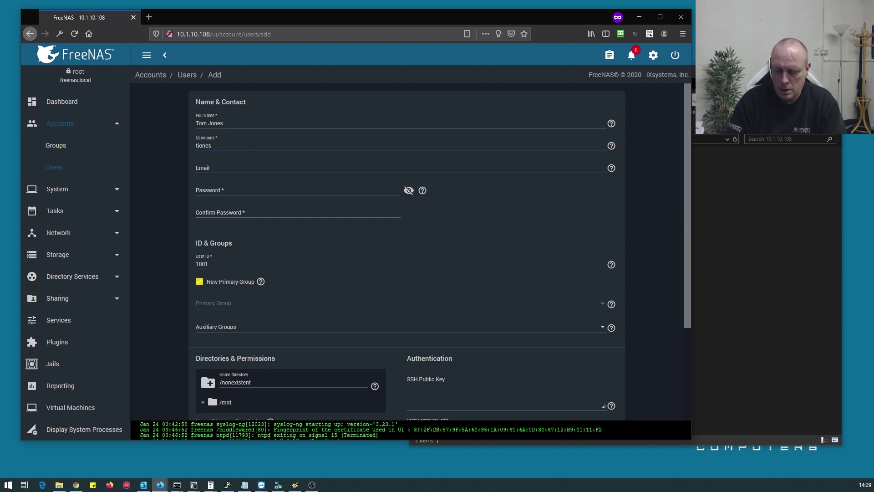
{"action": "type", "text": "tom"}
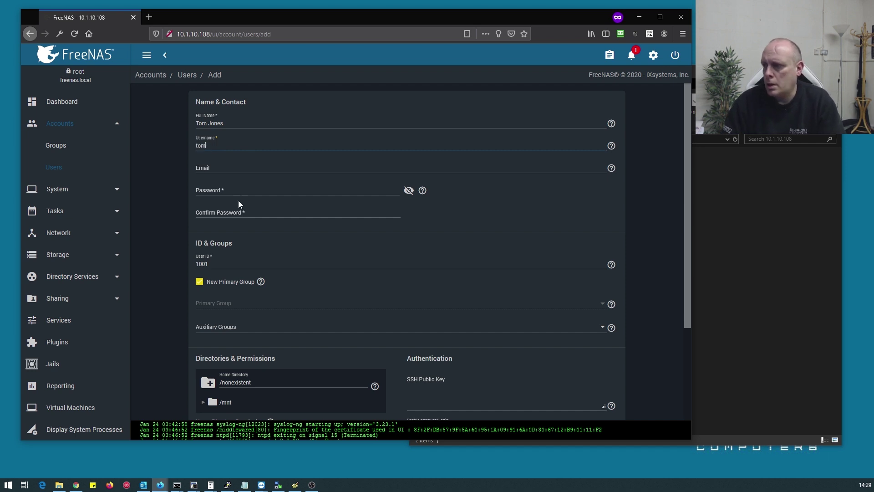
Enter and confirm the user's password, then save the new account
{"action": "left_click", "coordinate": [241, 189]}
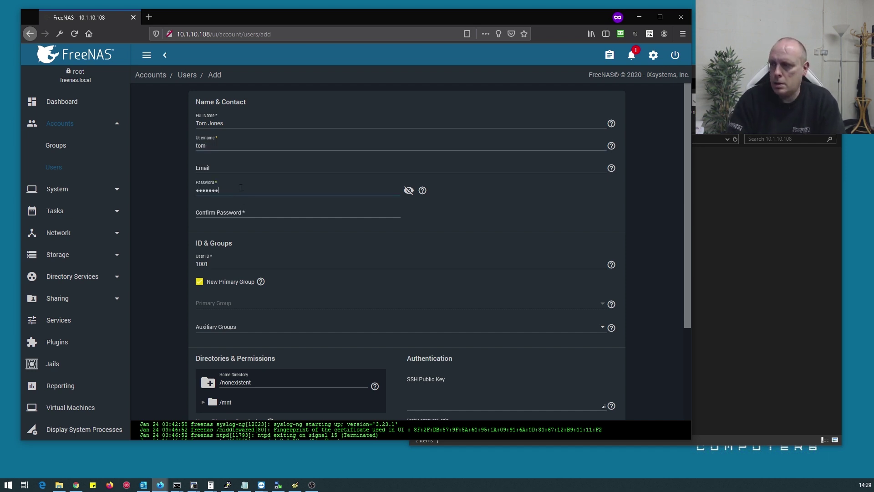
{"action": "left_click", "coordinate": [234, 211]}
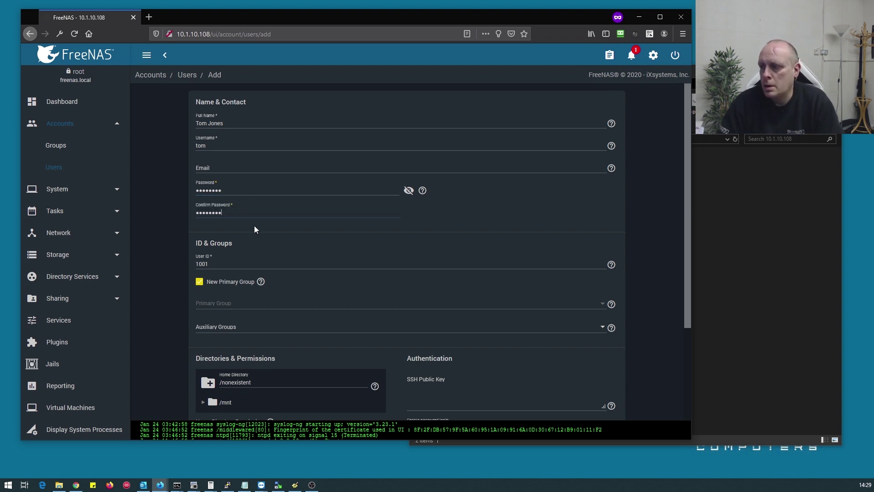
{"action": "scroll", "coordinate": [254, 232], "scroll_direction": "down", "scroll_amount": 3}
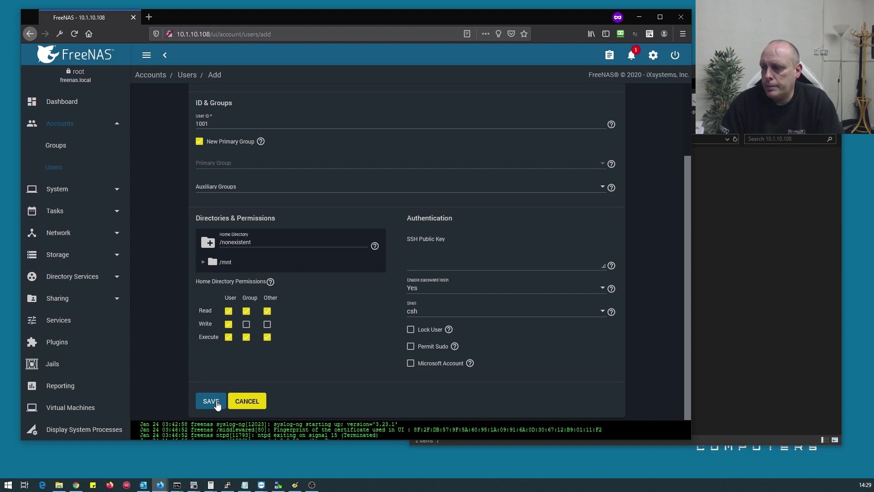
{"action": "left_click", "coordinate": [211, 401]}
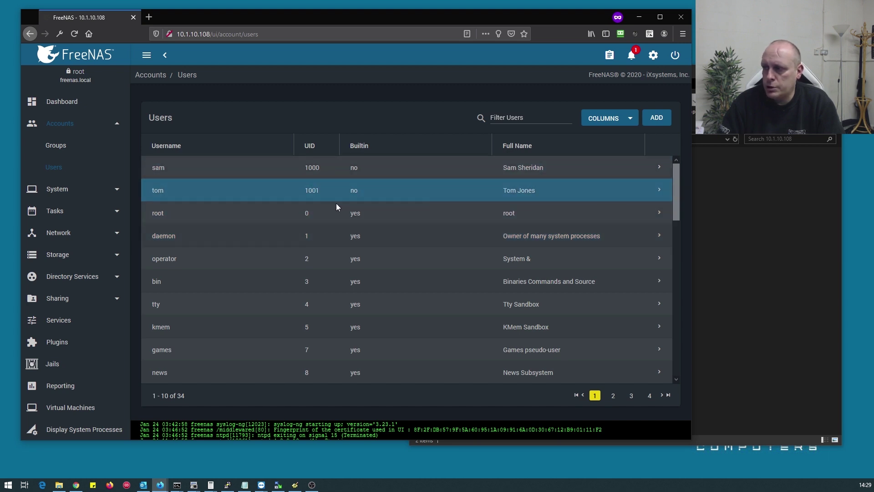
Create a new group named projects
{"action": "left_click", "coordinate": [63, 146]}
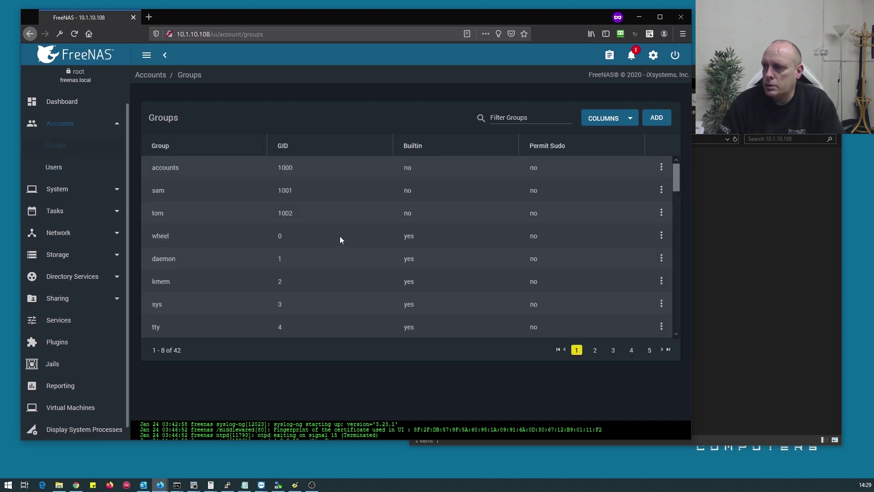
{"action": "left_click", "coordinate": [656, 119]}
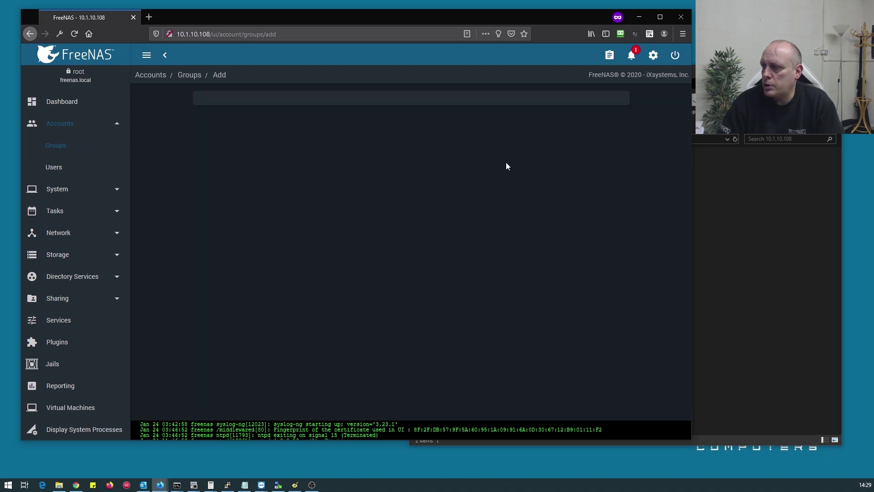
{"action": "left_click", "coordinate": [222, 124]}
{"action": "type", "text": "projects"}
{"action": "left_click", "coordinate": [210, 204]}
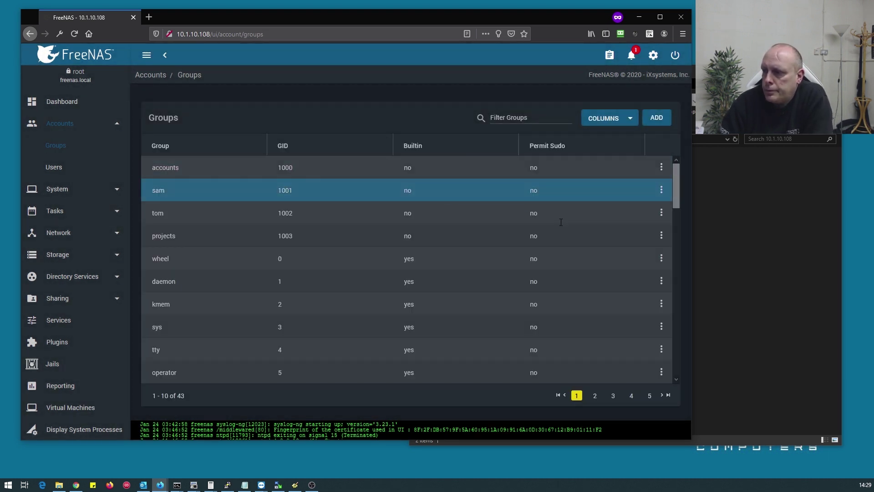
Add a user to the projects group's members and save the membership
{"action": "left_click", "coordinate": [661, 236]}
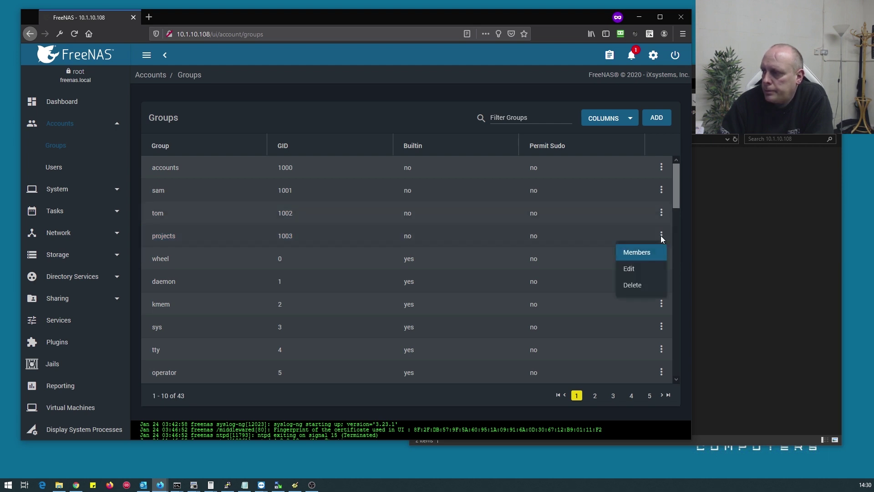
{"action": "left_click", "coordinate": [636, 270]}
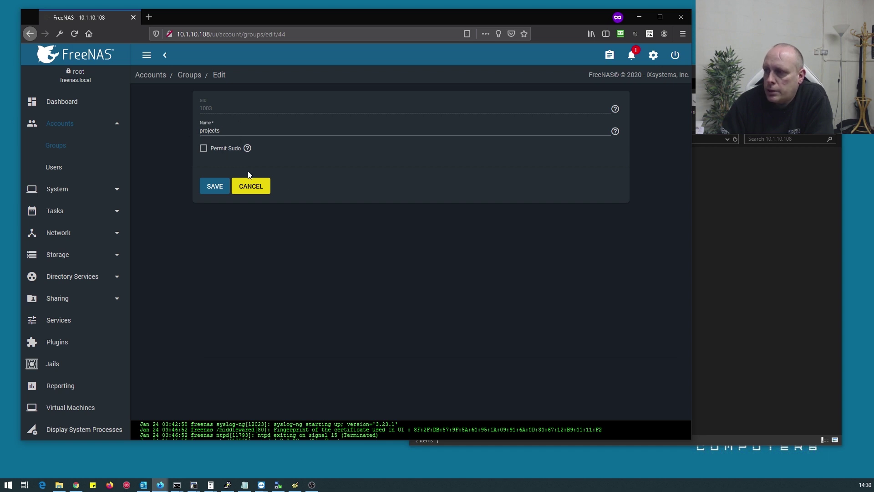
{"action": "left_click", "coordinate": [258, 188]}
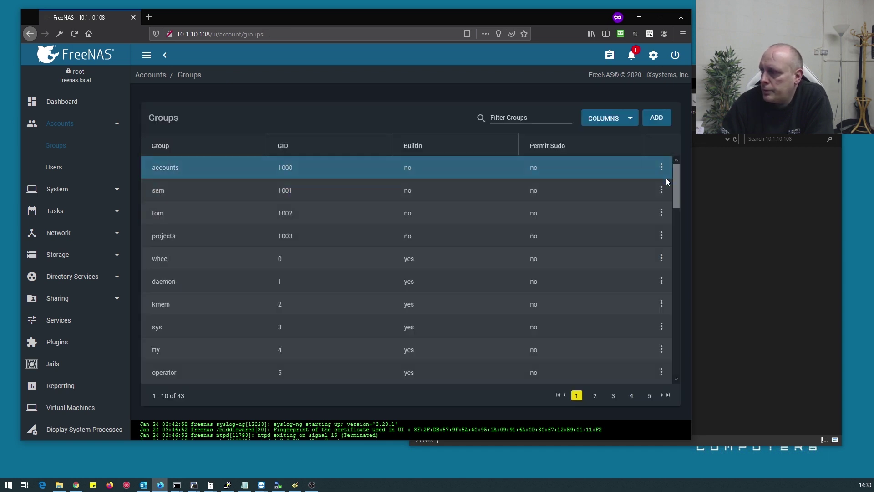
{"action": "left_click", "coordinate": [661, 236]}
{"action": "left_click", "coordinate": [635, 250]}
{"action": "left_click", "coordinate": [184, 169]}
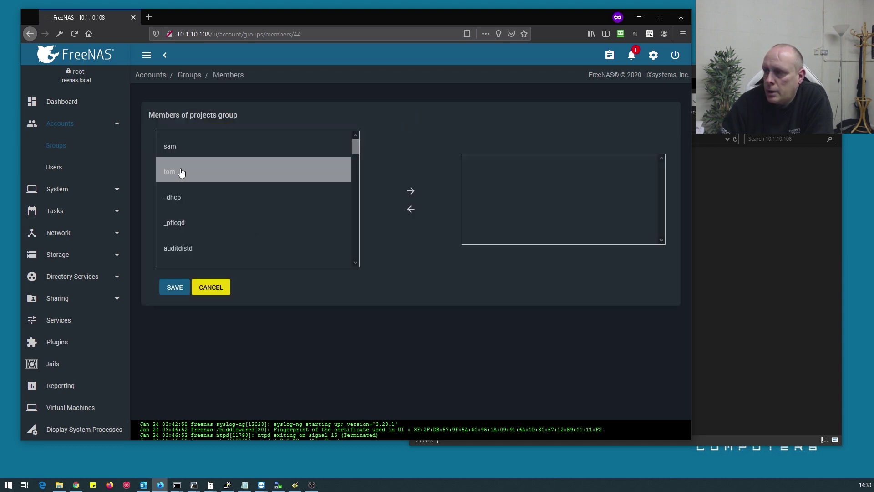
{"action": "left_click", "coordinate": [411, 194]}
{"action": "left_click", "coordinate": [173, 291]}
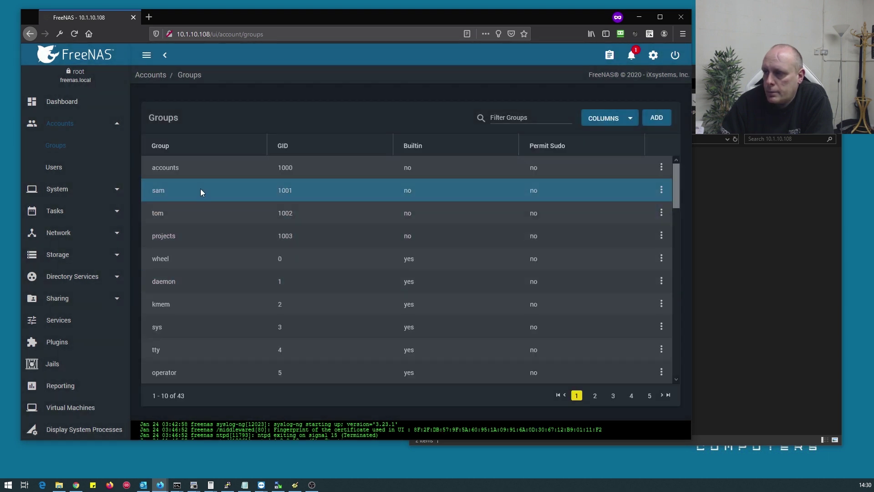
{"action": "scroll", "coordinate": [87, 222], "scroll_direction": "down", "scroll_amount": 1}
{"action": "scroll", "coordinate": [83, 221], "scroll_direction": "down", "scroll_amount": 2}
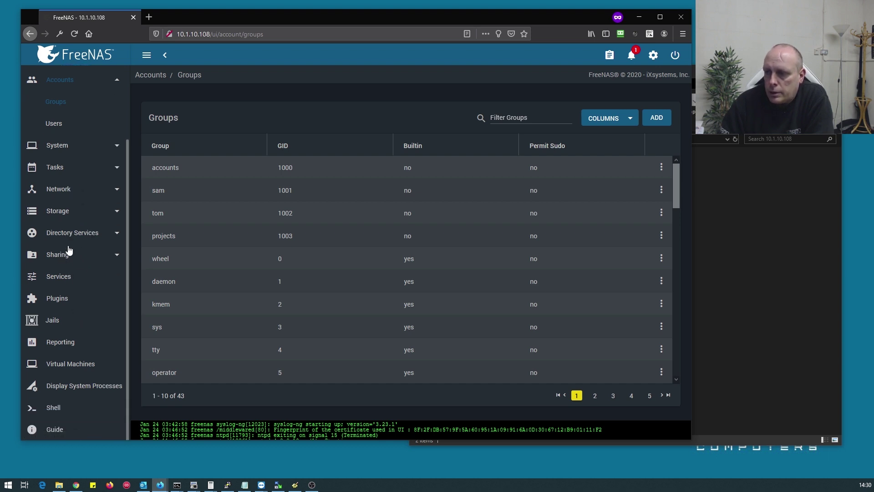
Go to the Storage Pools list, backing out of the new-pool wizard
{"action": "left_click", "coordinate": [83, 219]}
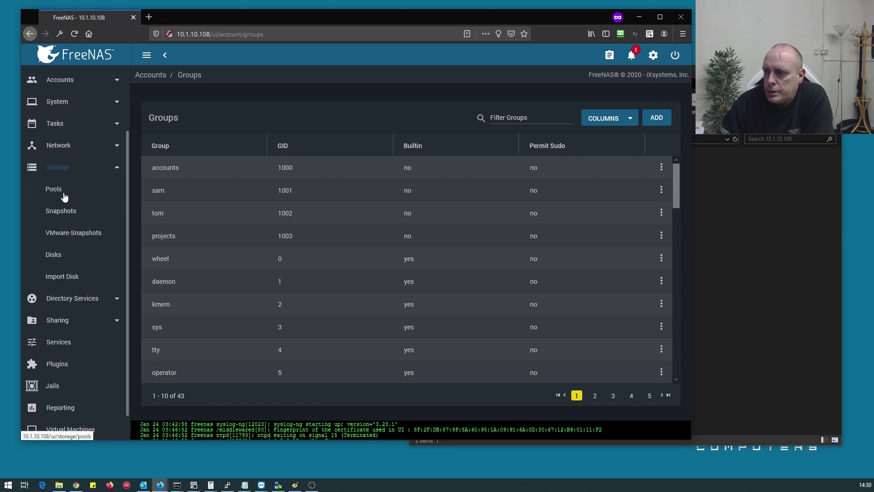
{"action": "left_click", "coordinate": [63, 190]}
{"action": "left_click", "coordinate": [641, 235]}
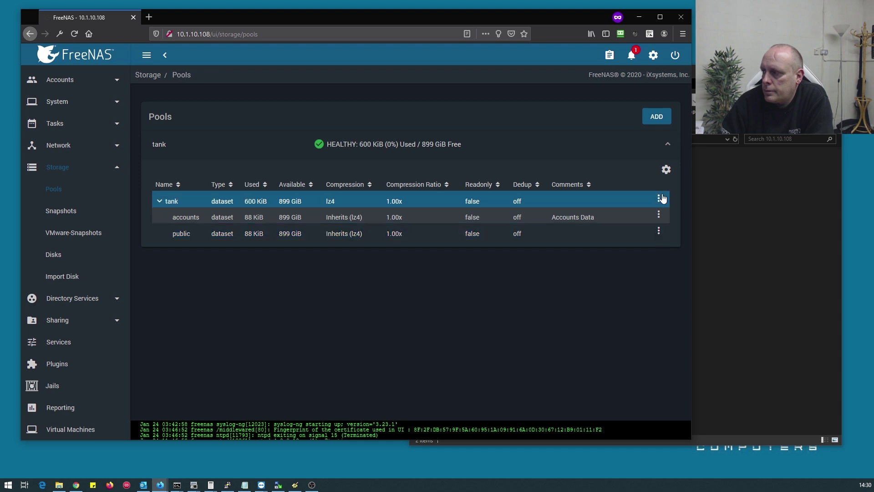
{"action": "left_click", "coordinate": [657, 117]}
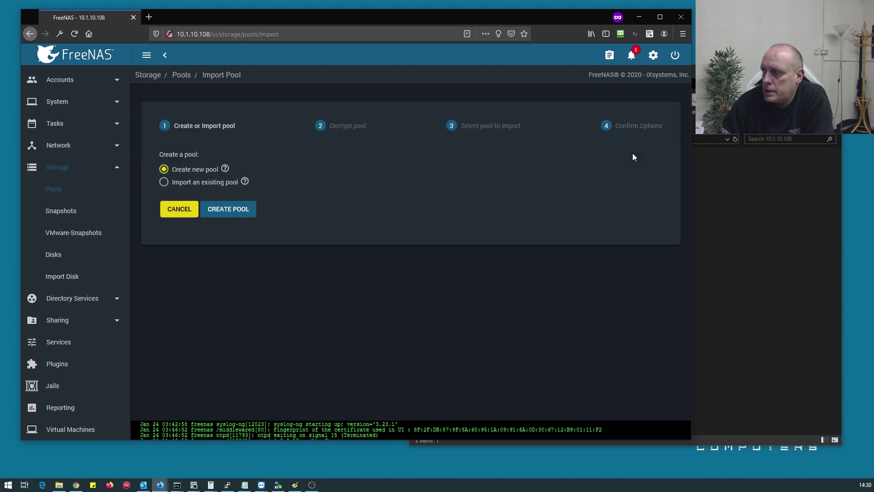
{"action": "left_click", "coordinate": [171, 211]}
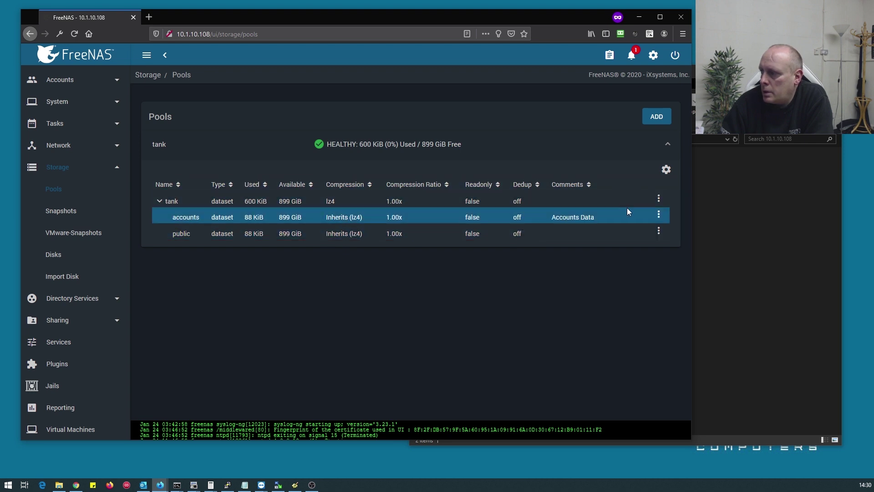
Add a dataset named projects with comment 'my projects' to the tank pool
{"action": "left_click", "coordinate": [658, 198]}
{"action": "left_click", "coordinate": [636, 220]}
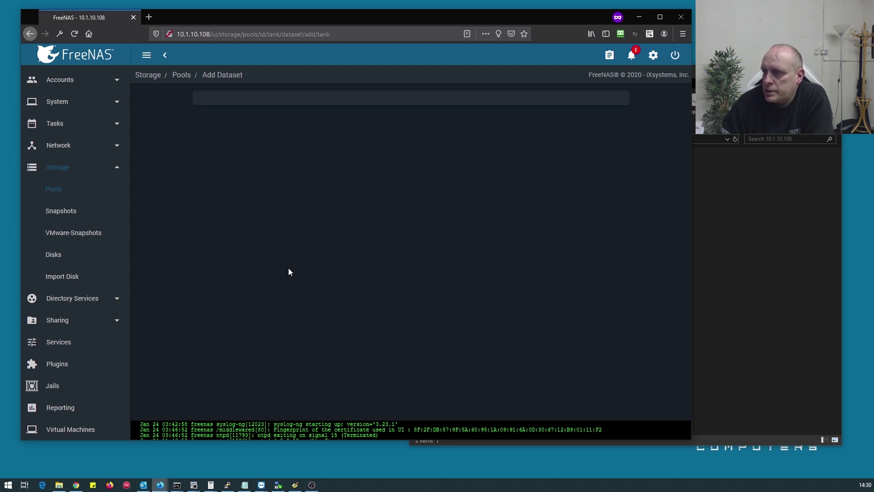
{"action": "left_click", "coordinate": [252, 129]}
{"action": "type", "text": "projects"}
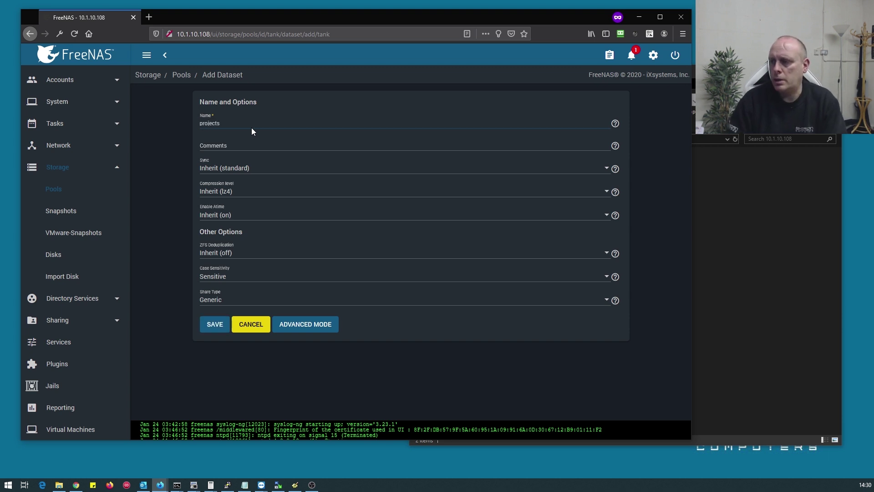
{"action": "left_click", "coordinate": [236, 146]}
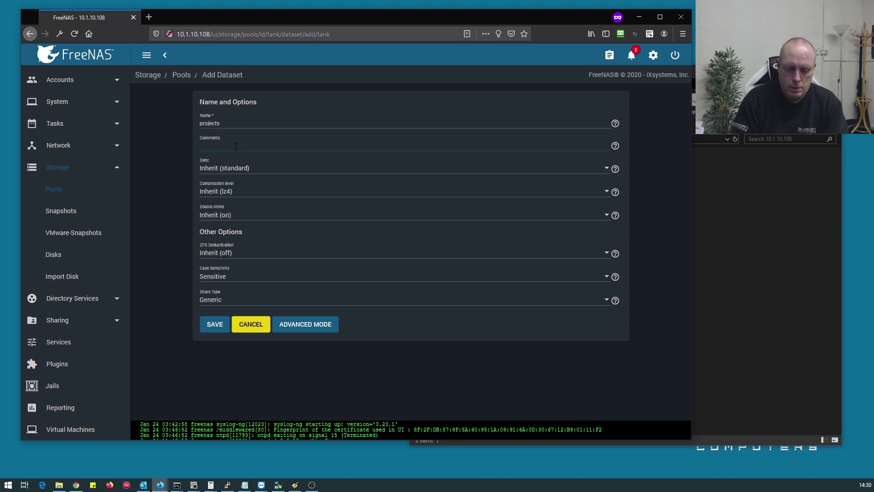
{"action": "type", "text": "my projects"}
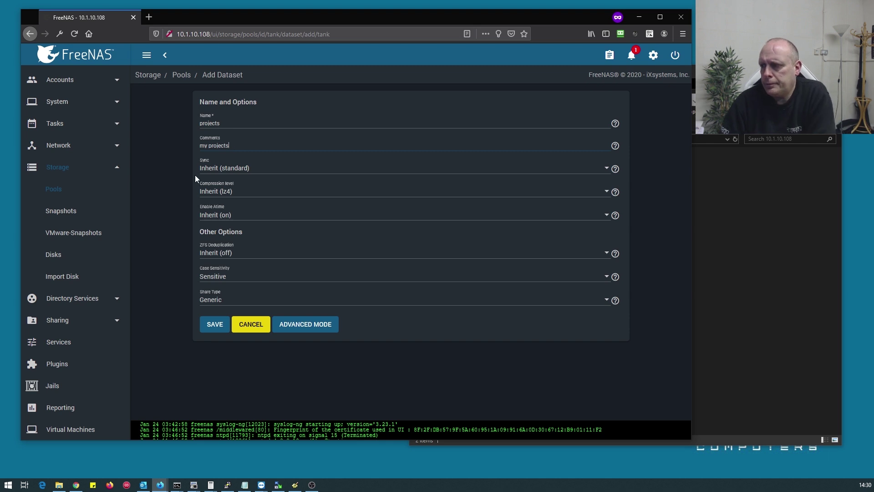
{"action": "left_click", "coordinate": [214, 325]}
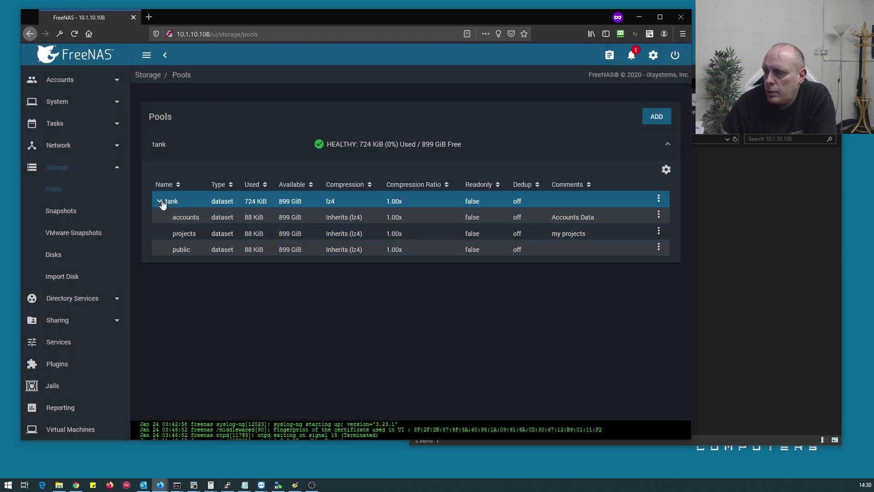
{"action": "scroll", "coordinate": [72, 318], "scroll_direction": "down", "scroll_amount": 1}
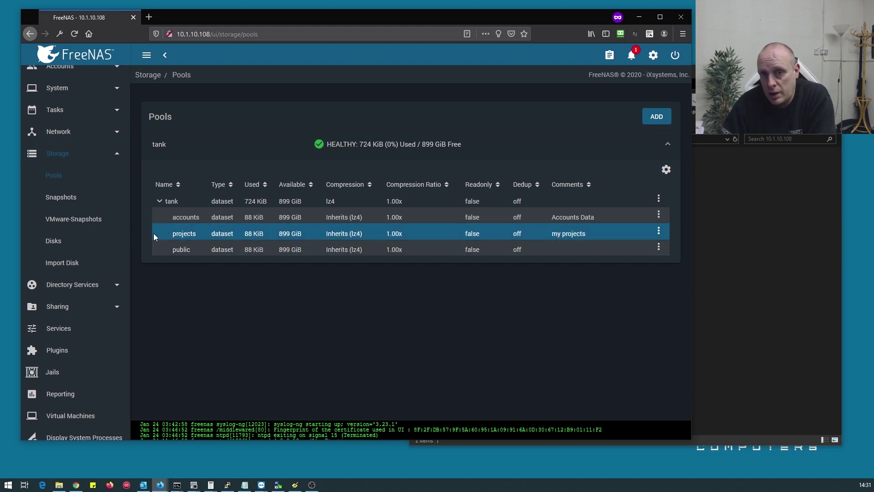
Add a Windows SMB share with path /mnt/tank/projects
{"action": "left_click", "coordinate": [96, 309]}
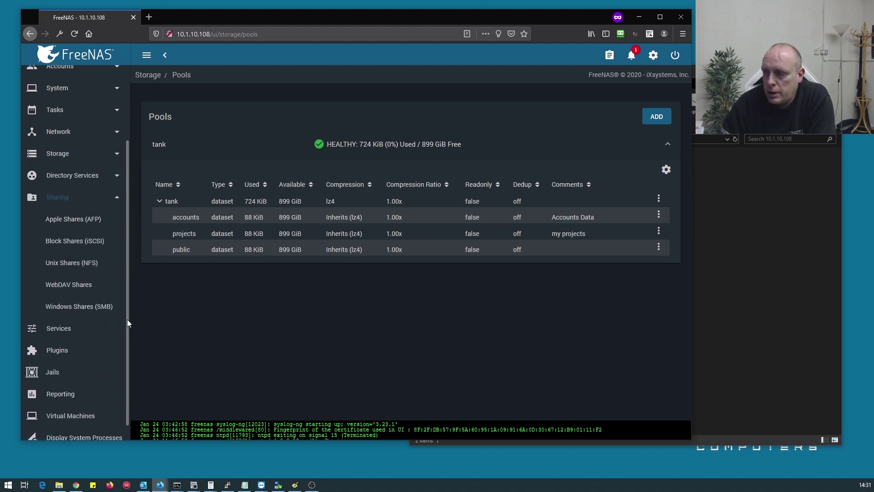
{"action": "left_click", "coordinate": [81, 306]}
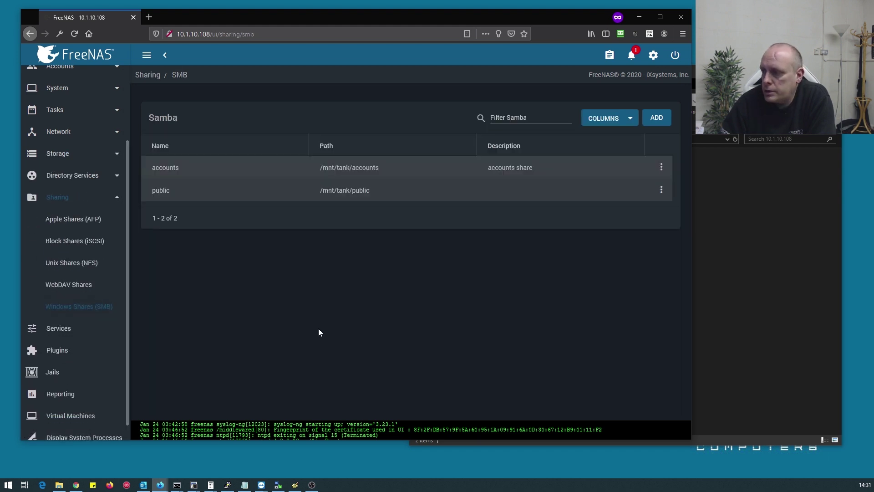
{"action": "left_click", "coordinate": [656, 118]}
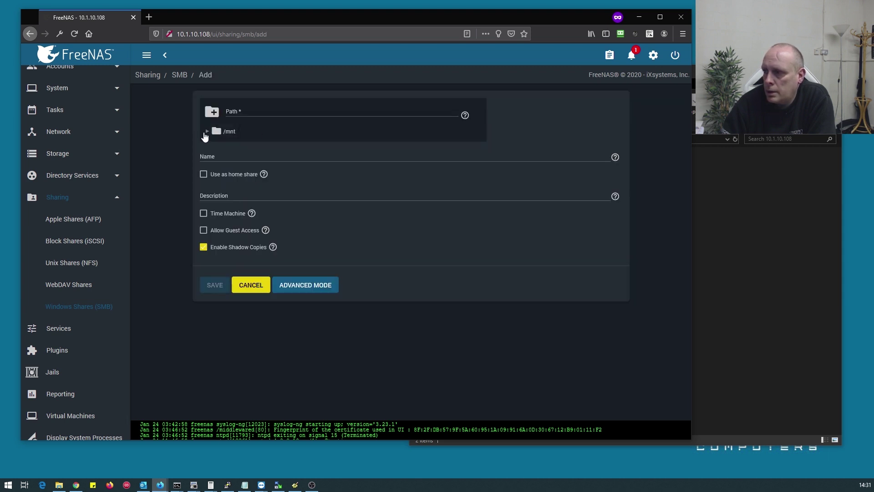
{"action": "left_click", "coordinate": [207, 131]}
{"action": "left_click", "coordinate": [216, 145]}
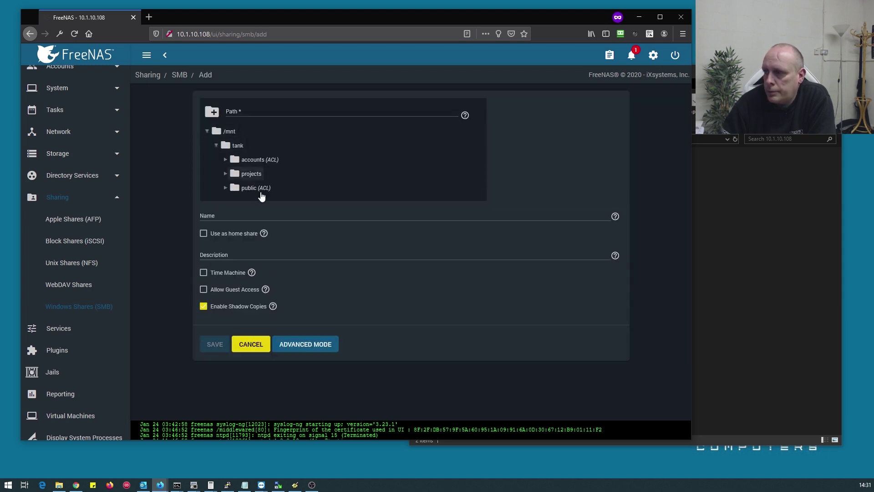
{"action": "left_click", "coordinate": [248, 173]}
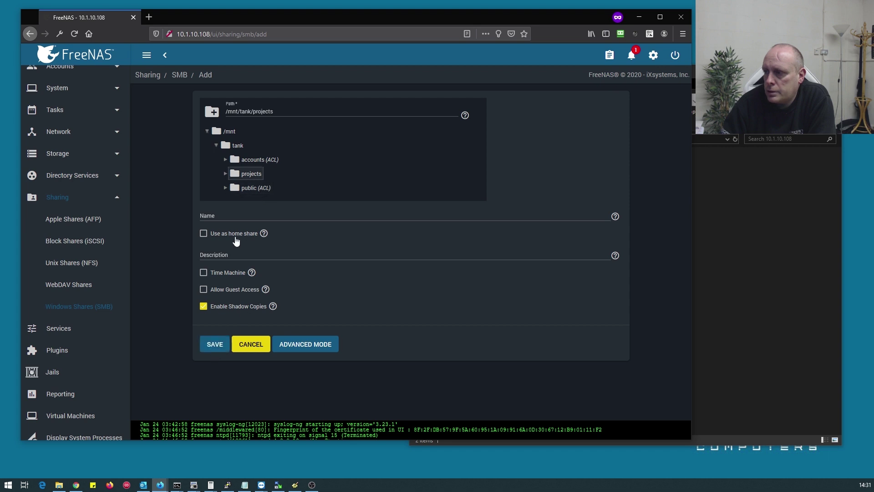
{"action": "left_click", "coordinate": [221, 345]}
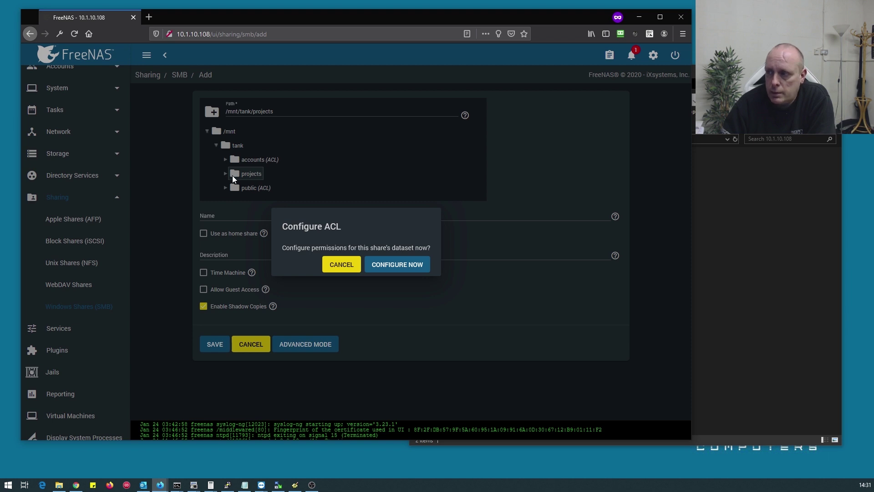
Apply the RESTRICTED permission preset with group projects to the dataset and save
{"action": "left_click", "coordinate": [397, 265]}
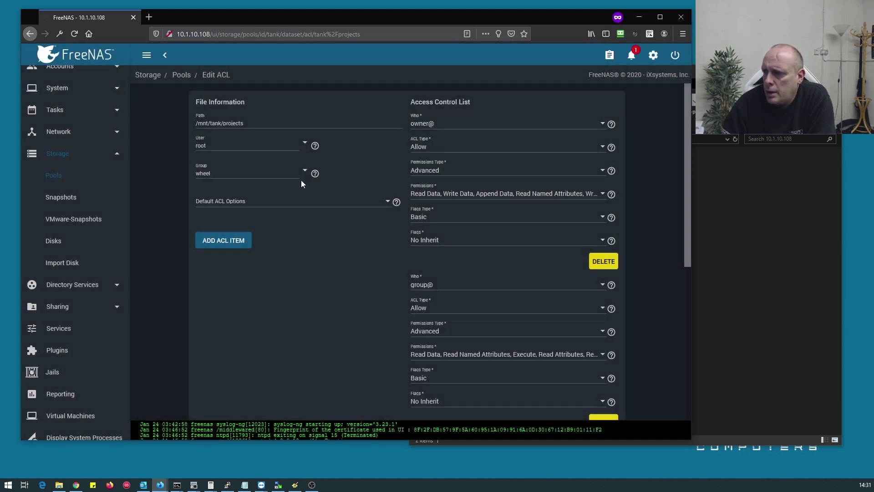
{"action": "left_click", "coordinate": [254, 202]}
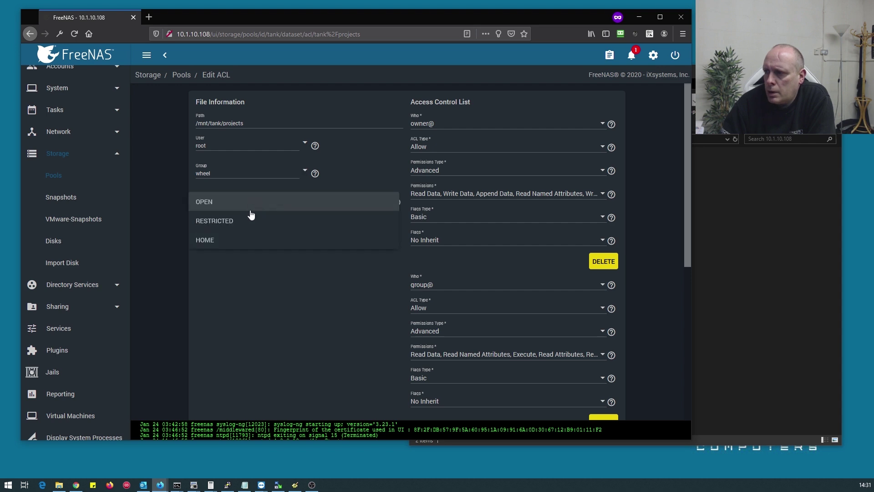
{"action": "left_click", "coordinate": [233, 220]}
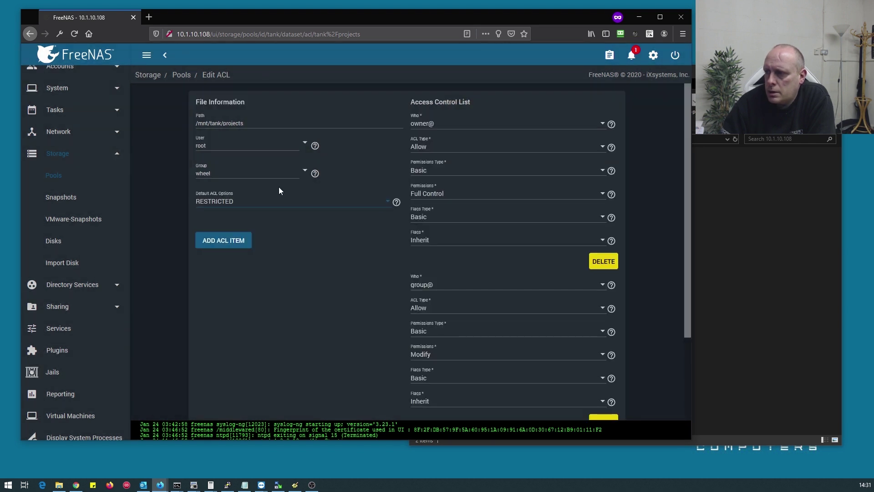
{"action": "left_click", "coordinate": [296, 175]}
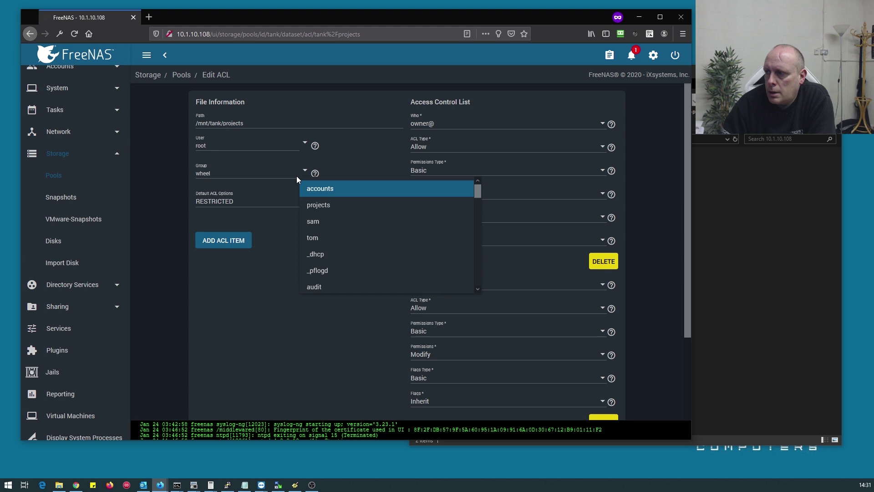
{"action": "left_click", "coordinate": [323, 203]}
{"action": "scroll", "coordinate": [279, 296], "scroll_direction": "down", "scroll_amount": 3}
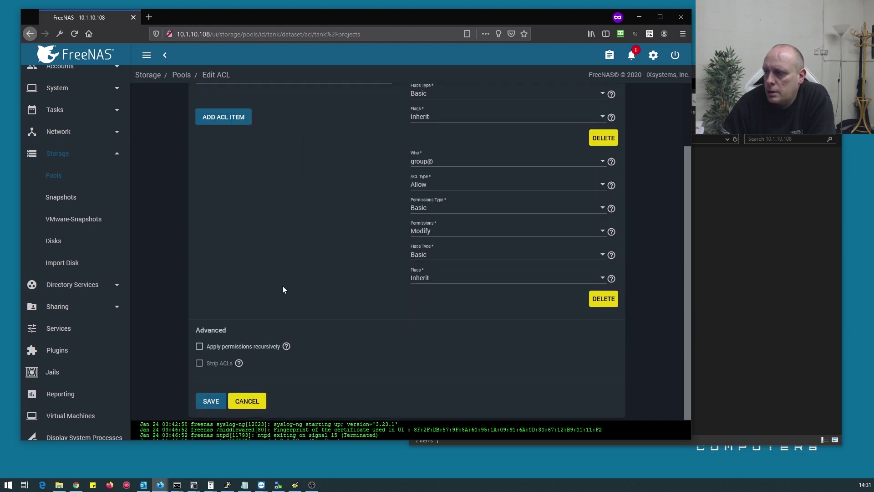
{"action": "left_click", "coordinate": [213, 401]}
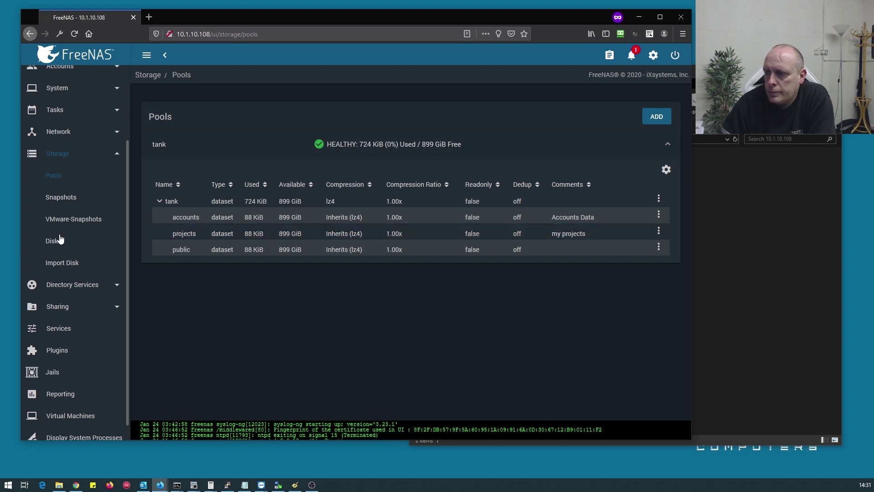
Restart the SMB service by stopping it, confirming, and starting it again
{"action": "left_click", "coordinate": [53, 329]}
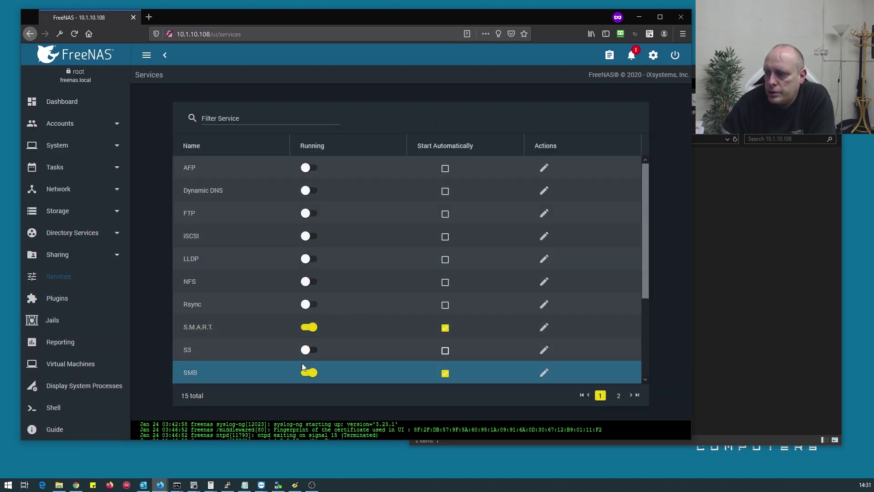
{"action": "left_click", "coordinate": [308, 372]}
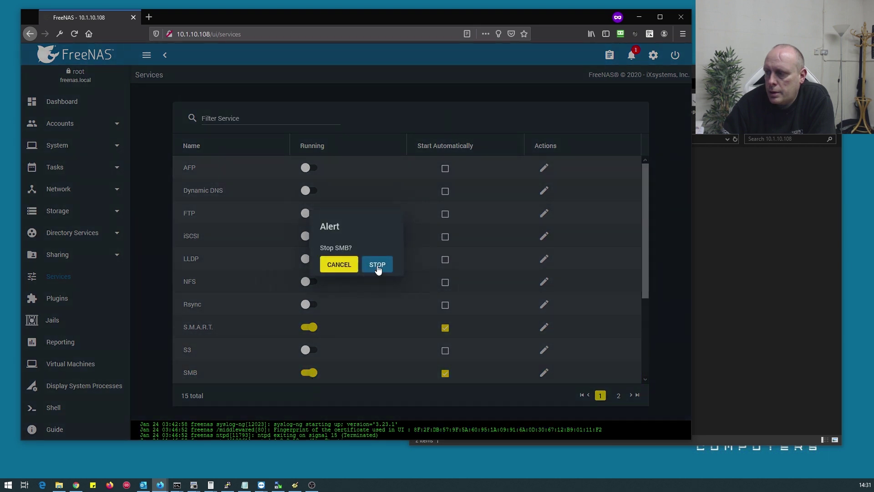
{"action": "left_click", "coordinate": [377, 266]}
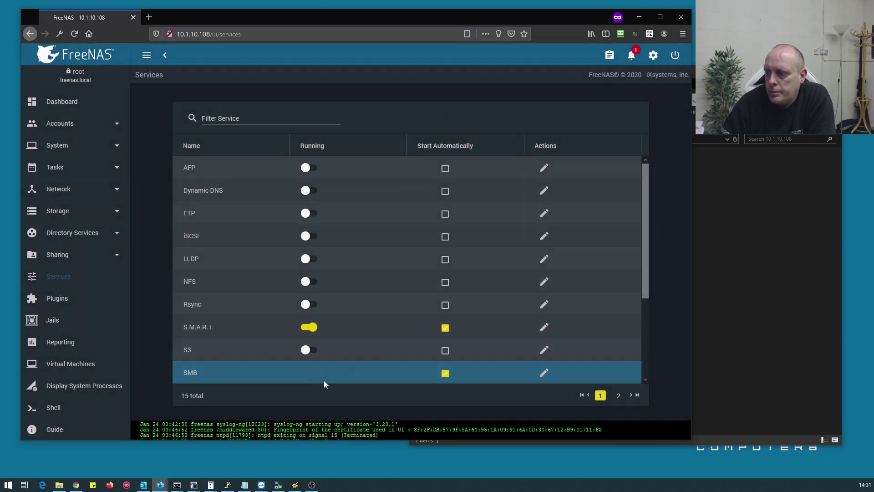
{"action": "left_click", "coordinate": [305, 376]}
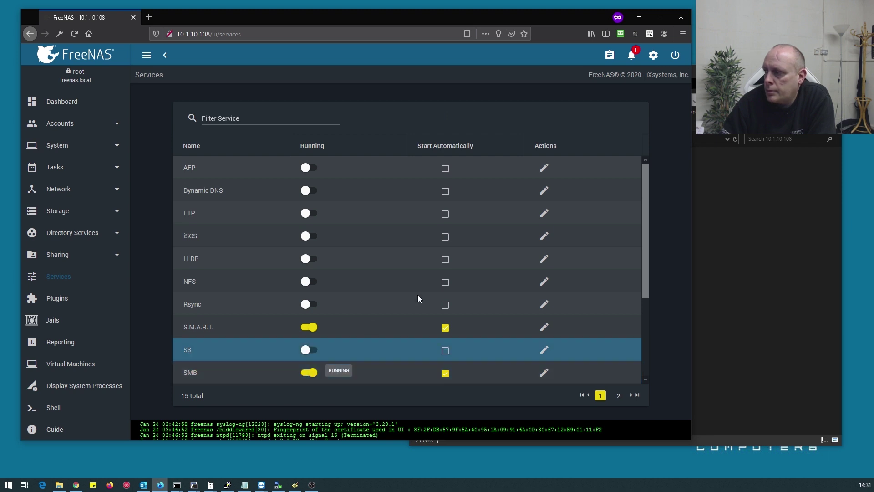
Refresh the Explorer view of 10.1.10.108's shares
{"action": "left_click", "coordinate": [741, 228]}
{"action": "right_click", "coordinate": [520, 224]}
{"action": "left_click", "coordinate": [540, 260]}
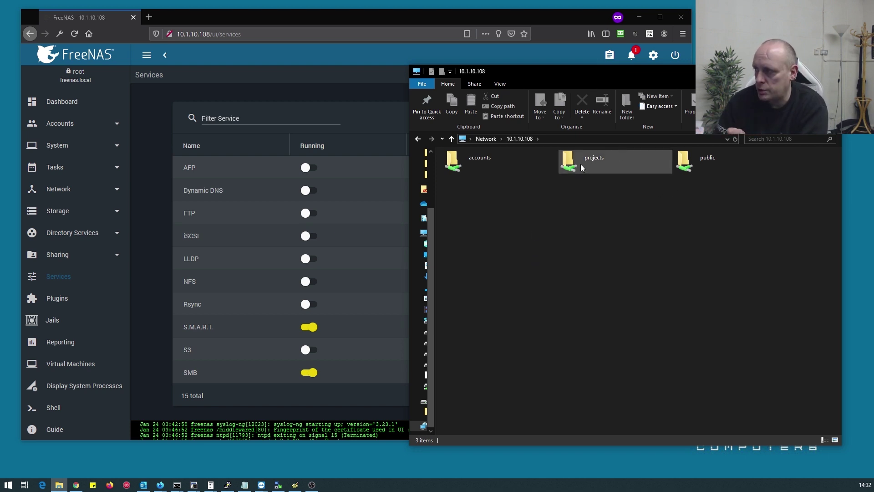
{"action": "double_click", "coordinate": [580, 163]}
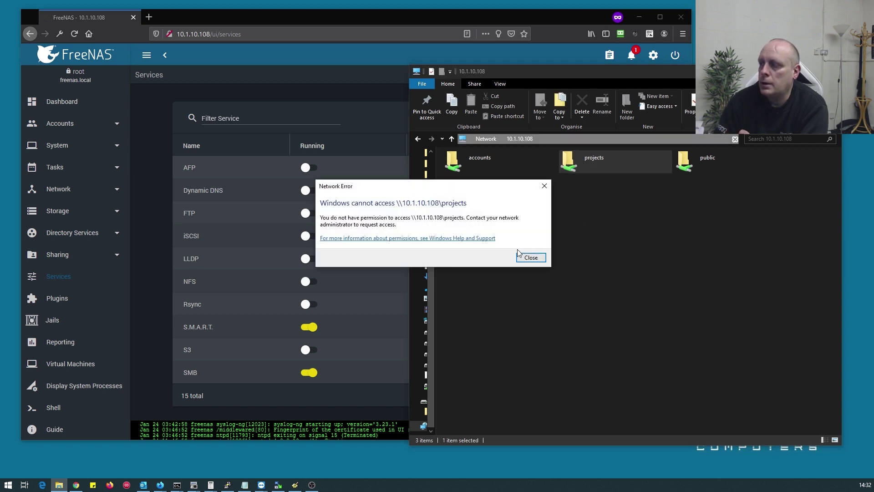
{"action": "left_click", "coordinate": [528, 258]}
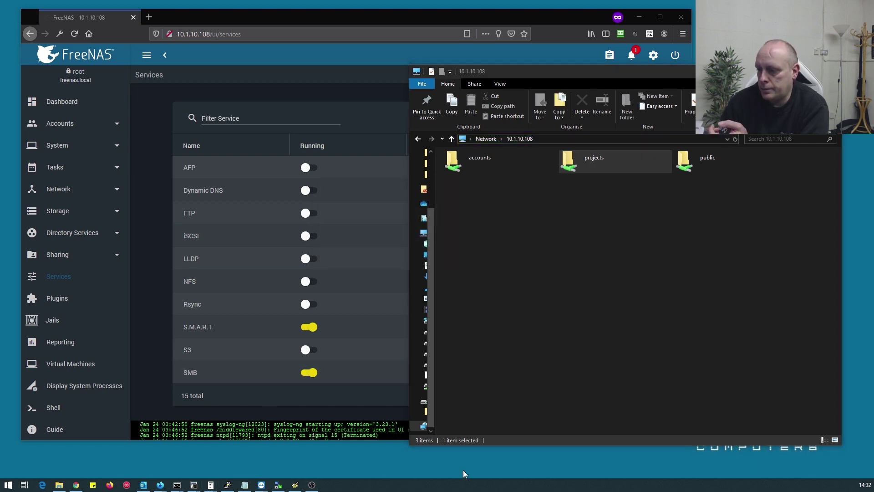
{"action": "mouse_move", "coordinate": [178, 485]}
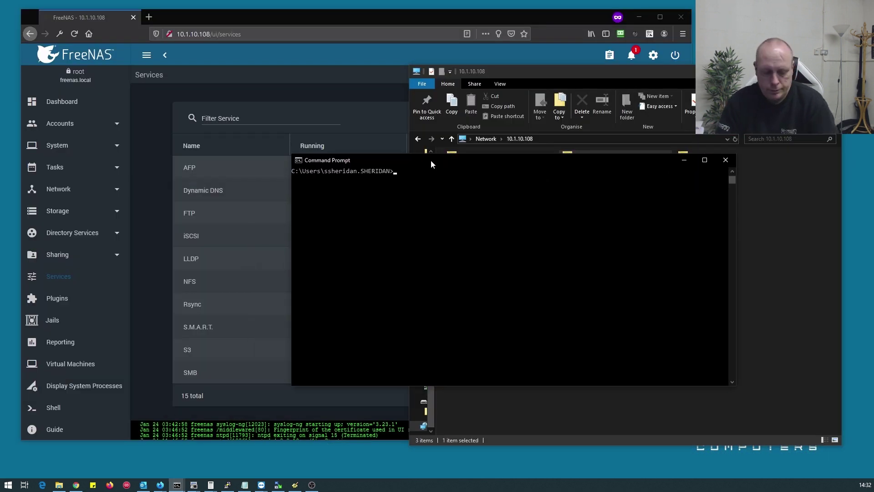
List the current network connections with net use
{"action": "type", "text": "net use"}
{"action": "key", "text": "Return"}
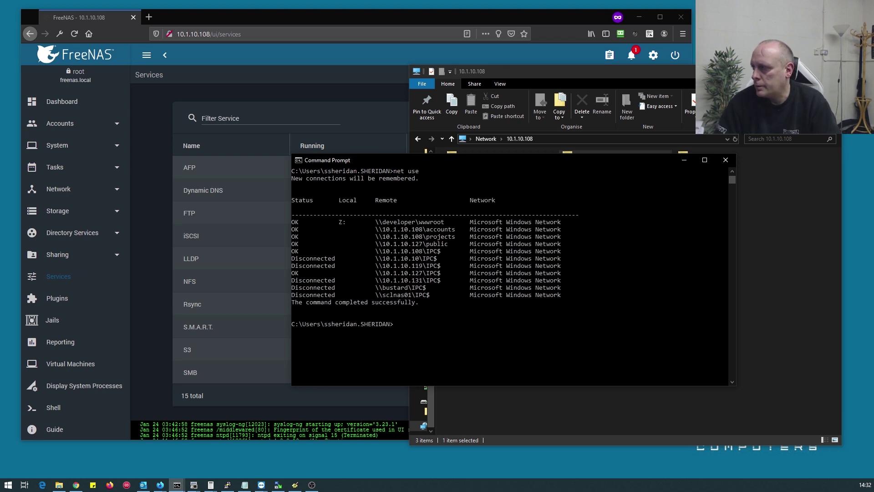
{"action": "left_click", "coordinate": [832, 71]}
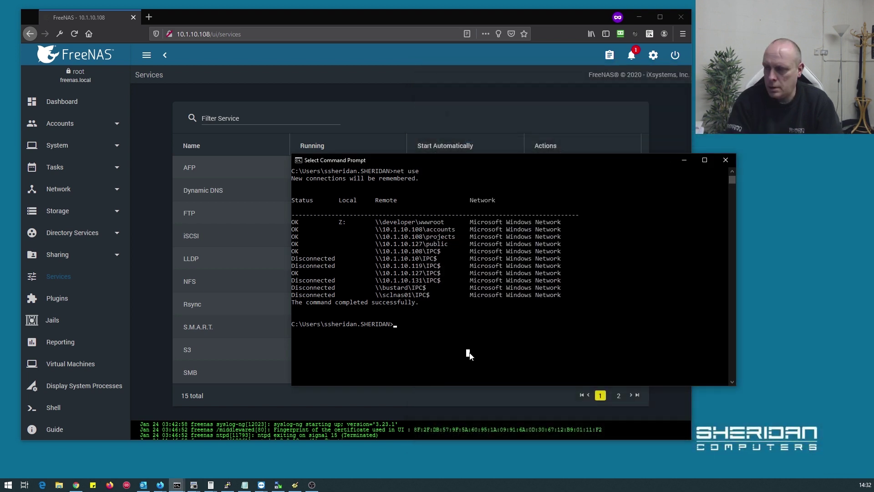
Remove the connection with net use \\10.1.10.108\accounts /delete, fixing the command's typos
{"action": "type", "text": "net use disconne"}
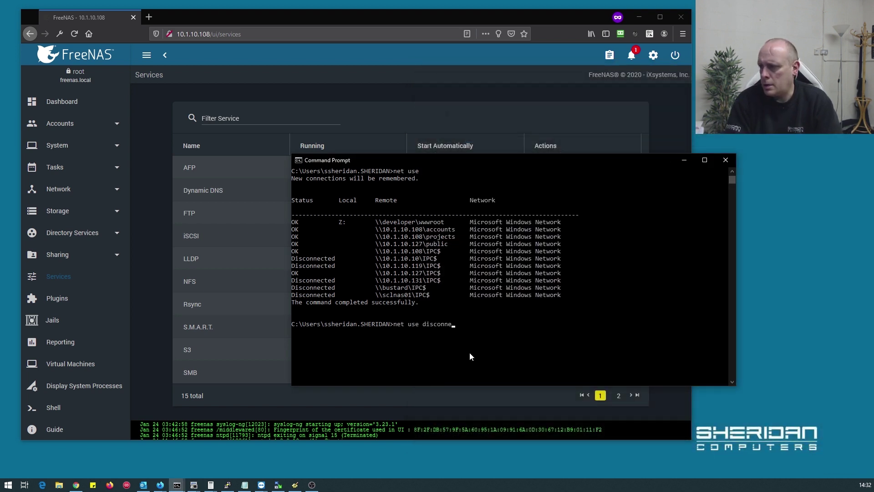
{"action": "type", "text": "xt \\\\10.1.10.108\\accounts /delete"}
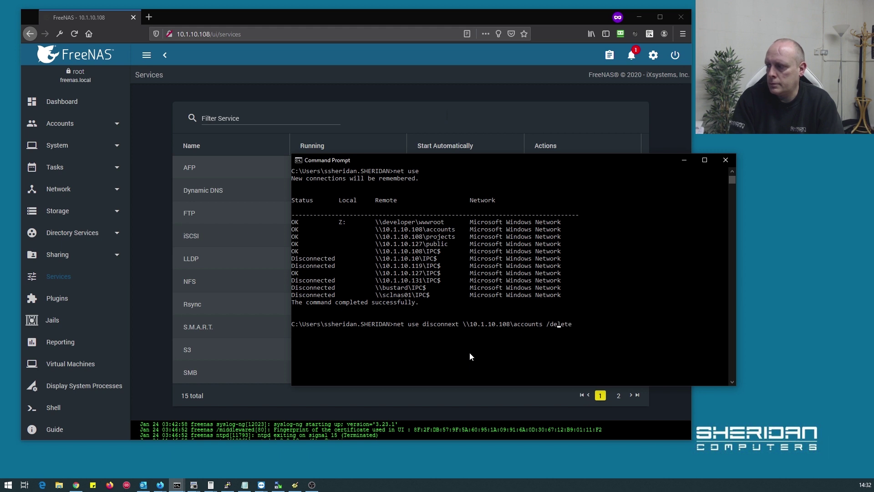
{"action": "key", "text": "Left"}
{"action": "key", "text": "Left"}
{"action": "key", "text": "Left"}
{"action": "key", "text": "Left"}
{"action": "key", "text": "Left"}
{"action": "key", "text": "Left"}
{"action": "key", "text": "Left"}
{"action": "key", "text": "Left"}
{"action": "key", "text": "Left"}
{"action": "key", "text": "Left"}
{"action": "key", "text": "Left"}
{"action": "key", "text": "Left"}
{"action": "key", "text": "Left"}
{"action": "key", "text": "Left"}
{"action": "key", "text": "Left"}
{"action": "key", "text": "Left"}
{"action": "key", "text": "Left"}
{"action": "key", "text": "Left"}
{"action": "key", "text": "Left"}
{"action": "key", "text": "Left"}
{"action": "key", "text": "BackSpace"}
{"action": "type", "text": "c"}
{"action": "key", "text": "Return"}
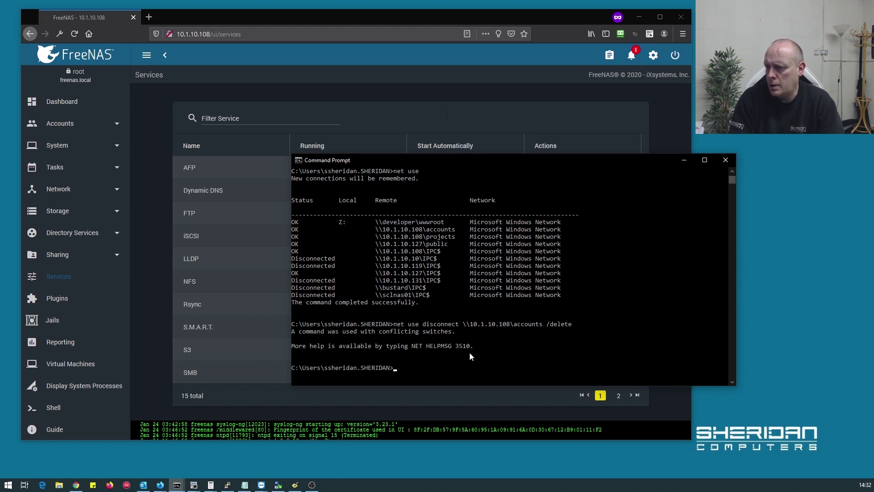
{"action": "key", "text": "Up"}
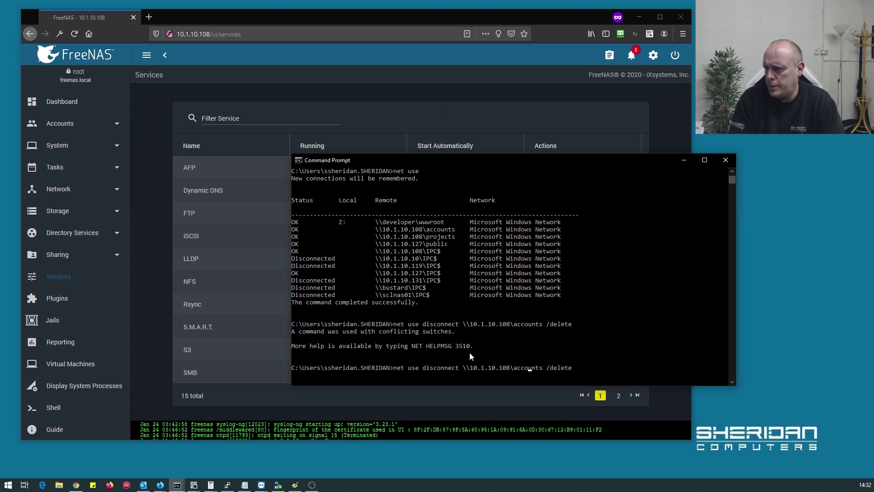
{"action": "key", "text": "Left"}
{"action": "key", "text": "Left"}
{"action": "key", "text": "BackSpace"}
{"action": "key", "text": "BackSpace"}
{"action": "key", "text": "BackSpace"}
{"action": "key", "text": "BackSpace"}
{"action": "key", "text": "BackSpace"}
{"action": "key", "text": "BackSpace"}
{"action": "key", "text": "BackSpace"}
{"action": "key", "text": "BackSpace"}
{"action": "key", "text": "BackSpace"}
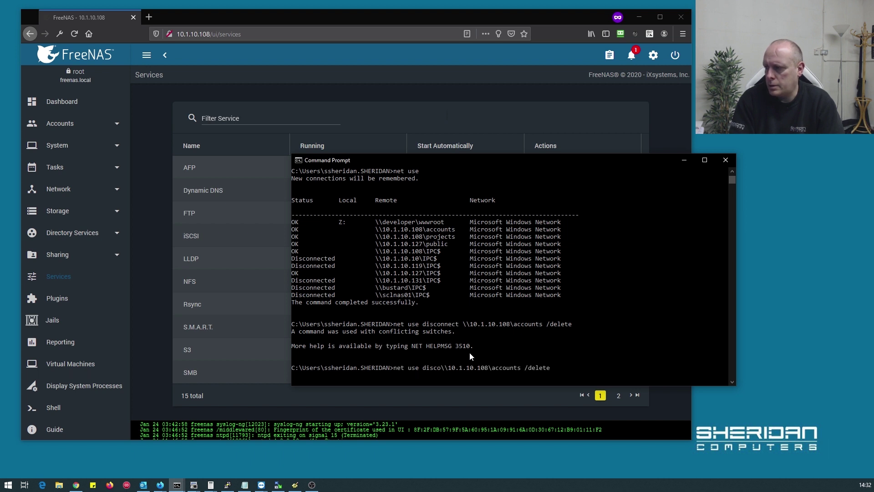
{"action": "key", "text": "BackSpace"}
{"action": "key", "text": "BackSpace"}
{"action": "key", "text": "Return"}
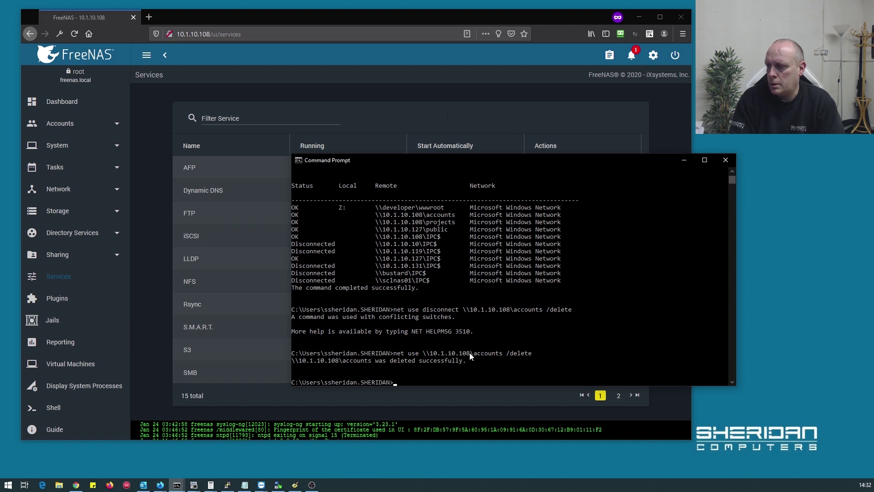
Remove the connection with net use \\10.1.10.108\projects /delete
{"action": "key", "text": "Up"}
{"action": "key", "text": "BackSpace"}
{"action": "key", "text": "BackSpace"}
{"action": "key", "text": "BackSpace"}
{"action": "key", "text": "BackSpace"}
{"action": "key", "text": "BackSpace"}
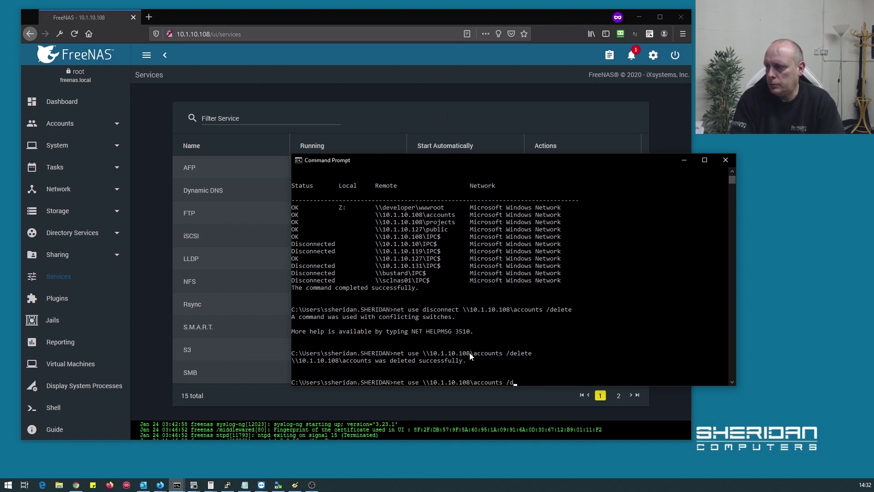
{"action": "key", "text": "BackSpace"}
{"action": "key", "text": "BackSpace"}
{"action": "key", "text": "BackSpace"}
{"action": "key", "text": "BackSpace"}
{"action": "key", "text": "BackSpace"}
{"action": "key", "text": "BackSpace"}
{"action": "key", "text": "BackSpace"}
{"action": "key", "text": "BackSpace"}
{"action": "key", "text": "BackSpace"}
{"action": "key", "text": "BackSpace"}
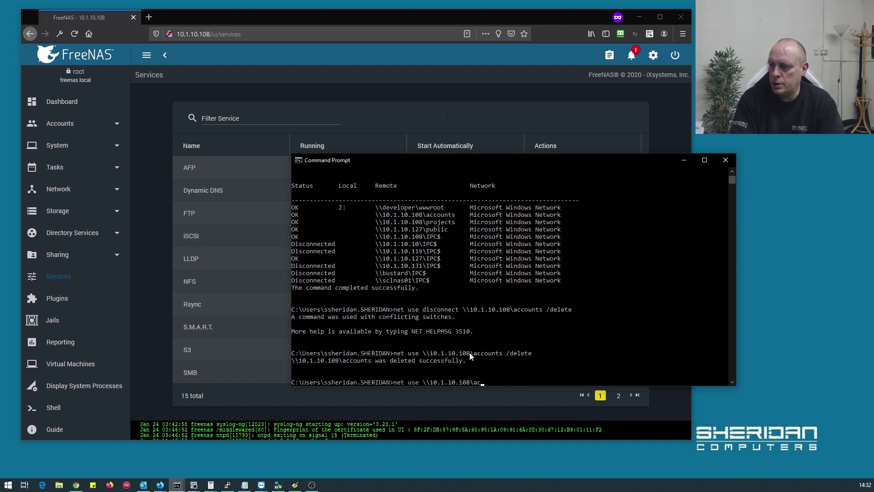
{"action": "key", "text": "BackSpace"}
{"action": "type", "text": "projects"}
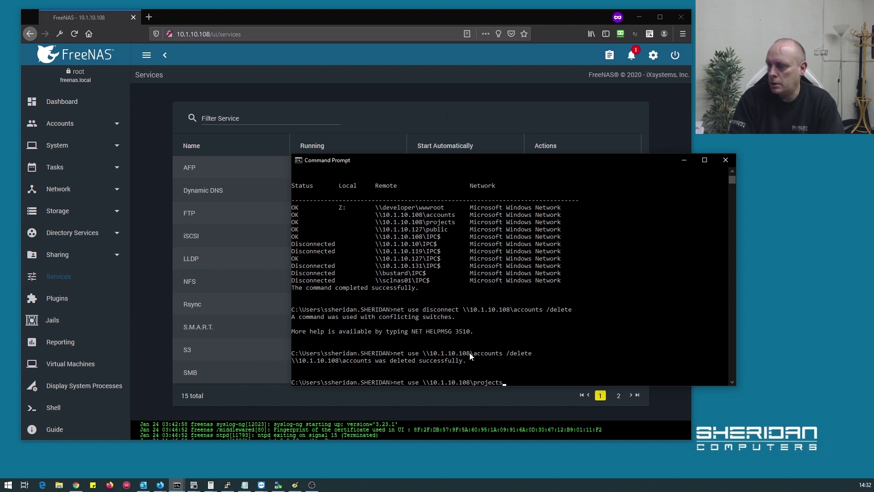
{"action": "type", "text": " /delete"}
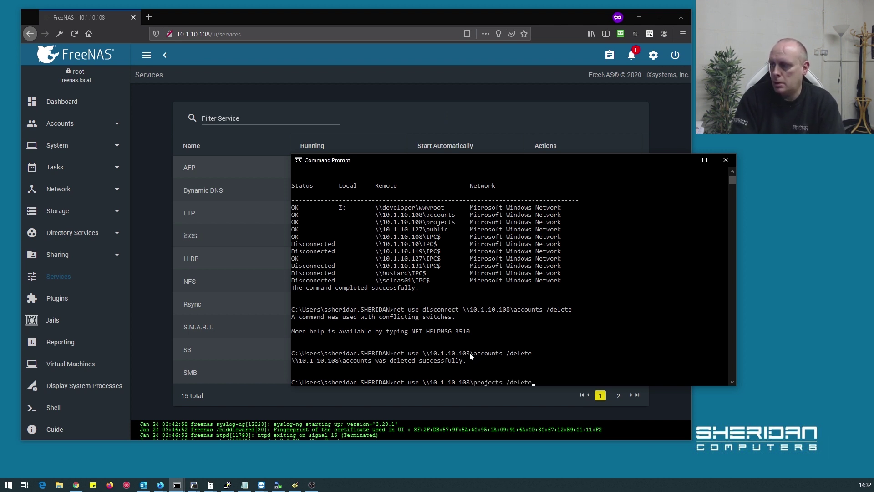
{"action": "key", "text": "Return"}
Remove the connection with net use \\10.1.10.108\IPC$ /delete
{"action": "key", "text": "Up"}
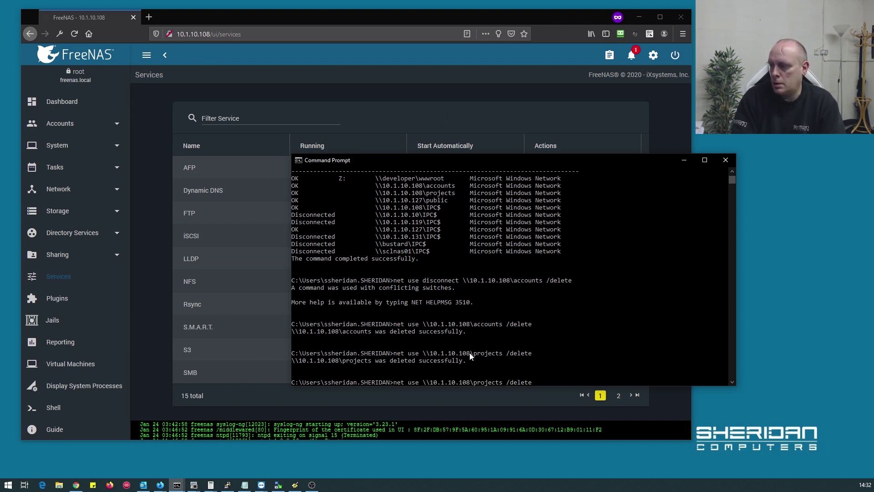
{"action": "key", "text": "Left"}
{"action": "key", "text": "Left"}
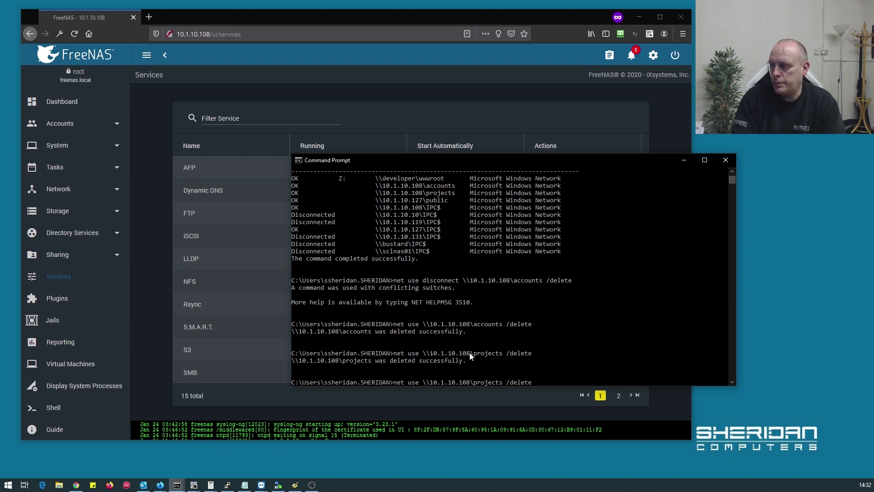
{"action": "key", "text": "BackSpace"}
{"action": "key", "text": "BackSpace"}
{"action": "key", "text": "BackSpace"}
{"action": "key", "text": "BackSpace"}
{"action": "key", "text": "BackSpace"}
{"action": "key", "text": "BackSpace"}
{"action": "key", "text": "BackSpace"}
{"action": "key", "text": "BackSpace"}
{"action": "type", "text": "IPC$"}
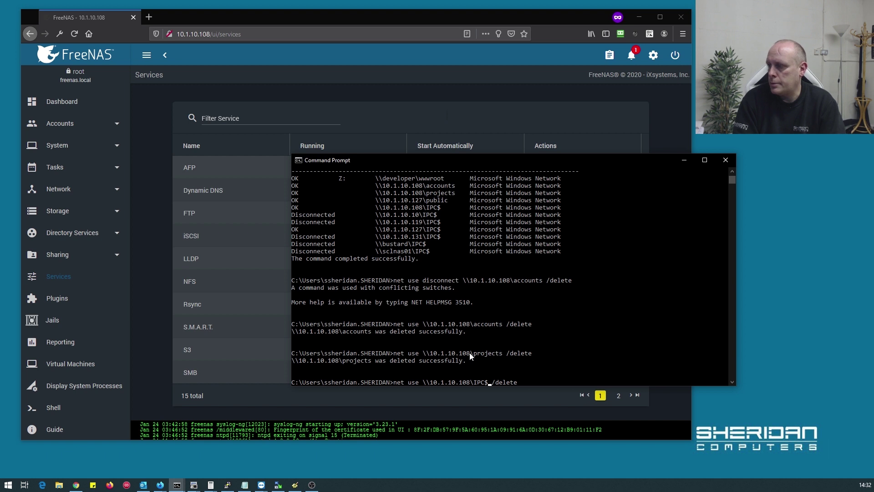
{"action": "key", "text": "Return"}
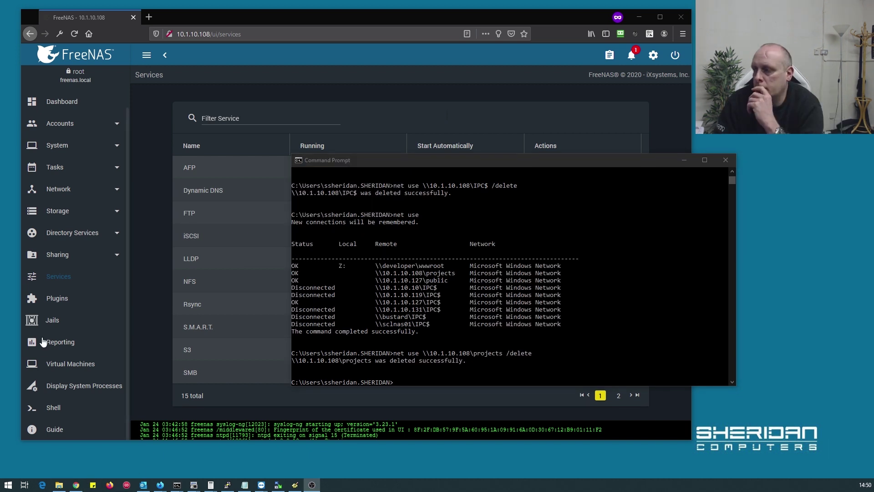
Re-run net use to confirm no 10.1.10.108 connections remain, then switch to File Explorer
{"action": "left_click", "coordinate": [427, 296]}
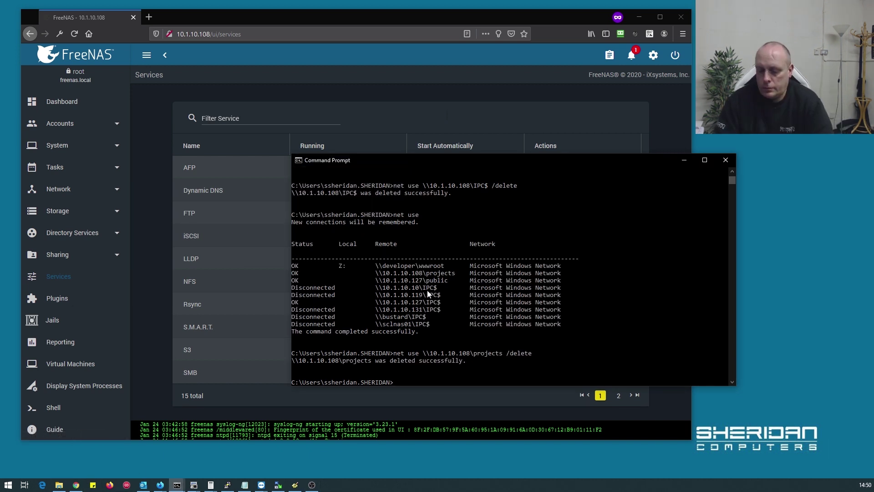
{"action": "key", "text": "Up"}
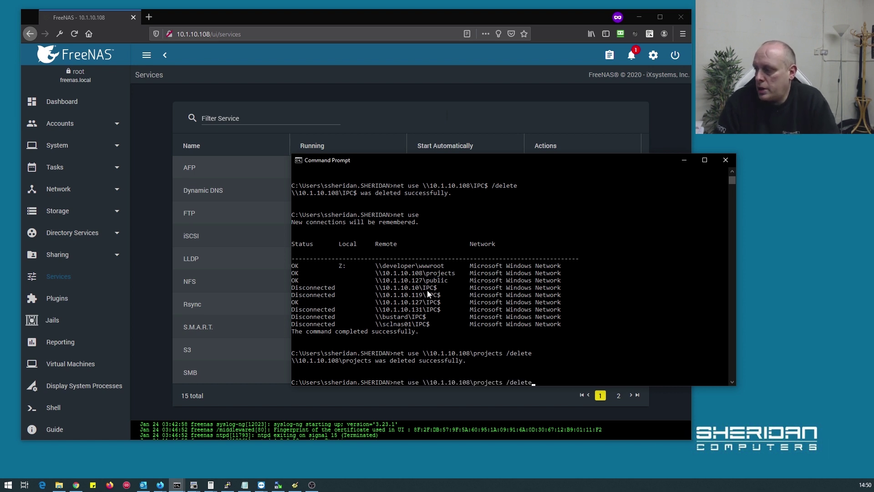
{"action": "key", "text": "BackSpace"}
{"action": "key", "text": "BackSpace"}
{"action": "key", "text": "BackSpace"}
{"action": "key", "text": "BackSpace"}
{"action": "key", "text": "BackSpace"}
{"action": "key", "text": "BackSpace"}
{"action": "key", "text": "BackSpace"}
{"action": "key", "text": "BackSpace"}
{"action": "key", "text": "BackSpace"}
{"action": "key", "text": "BackSpace"}
{"action": "key", "text": "BackSpace"}
{"action": "key", "text": "BackSpace"}
{"action": "key", "text": "BackSpace"}
{"action": "key", "text": "BackSpace"}
{"action": "key", "text": "BackSpace"}
{"action": "key", "text": "BackSpace"}
{"action": "key", "text": "BackSpace"}
{"action": "key", "text": "BackSpace"}
{"action": "key", "text": "BackSpace"}
{"action": "key", "text": "BackSpace"}
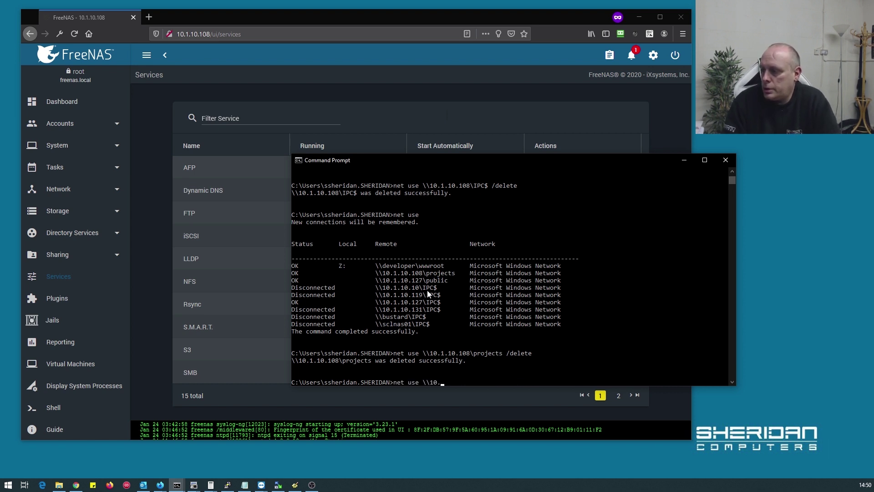
{"action": "key", "text": "Return"}
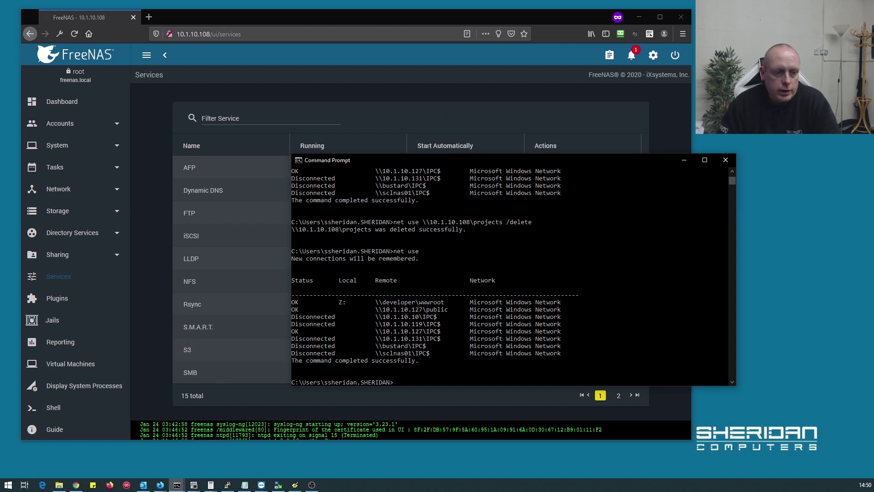
{"action": "key", "text": "super+e"}
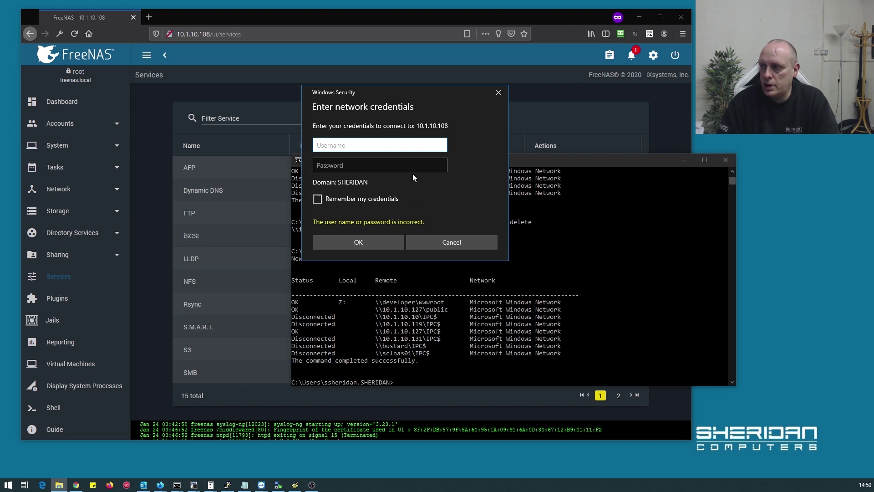
Sign in to 10.1.10.108 as tom with the account password
{"action": "type", "text": "tom"}
{"action": "key", "text": "Tab"}
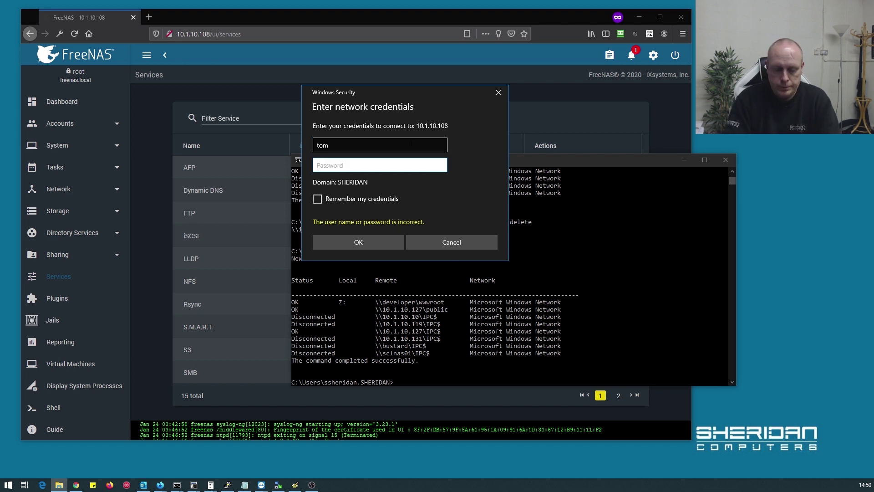
{"action": "type", "text": "****"}
{"action": "key", "text": "Return"}
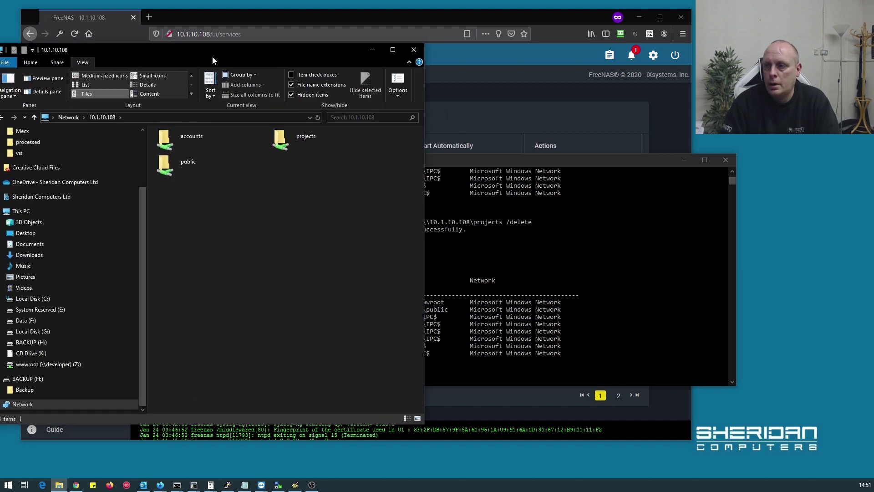
{"action": "left_click_drag", "start_coordinate": [221, 53], "coordinate": [373, 58]}
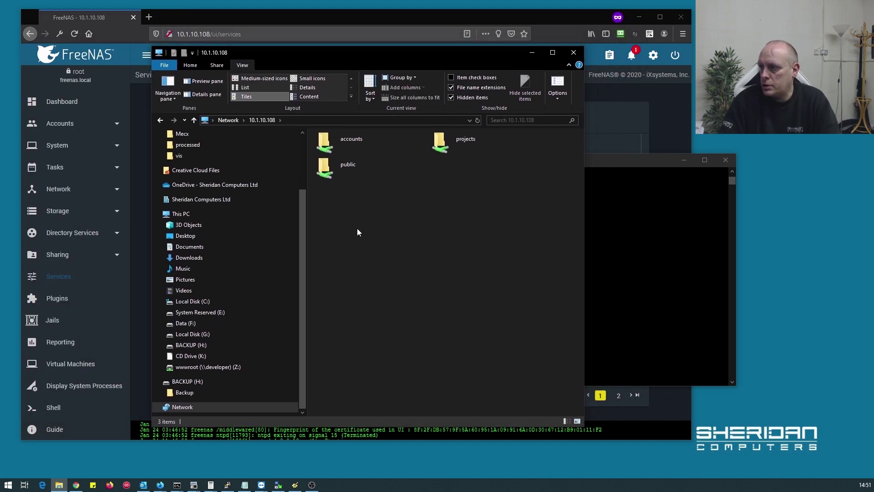
Try the accounts share (access denied), then create 'toms folder' in the public share
{"action": "double_click", "coordinate": [370, 143]}
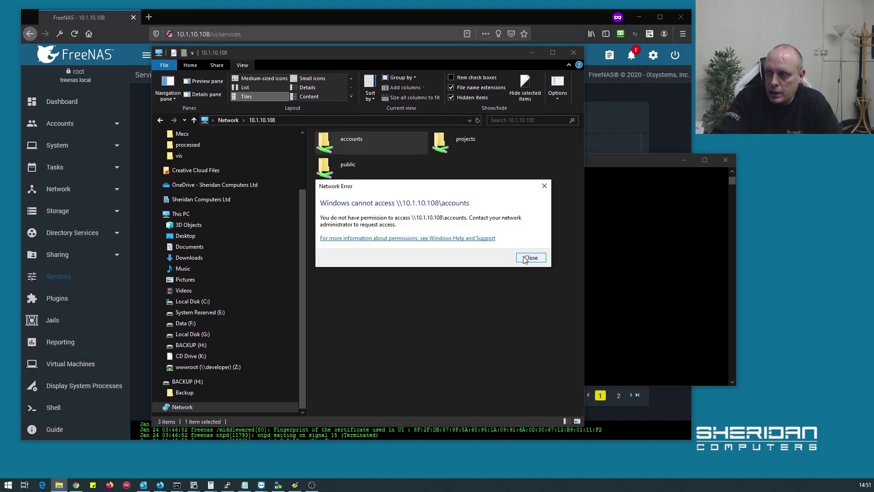
{"action": "left_click", "coordinate": [526, 258]}
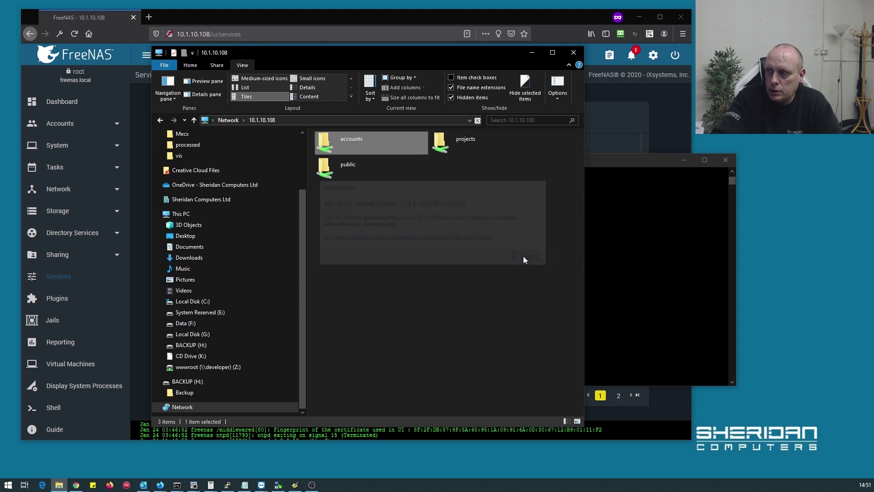
{"action": "double_click", "coordinate": [358, 166]}
{"action": "right_click", "coordinate": [342, 170]}
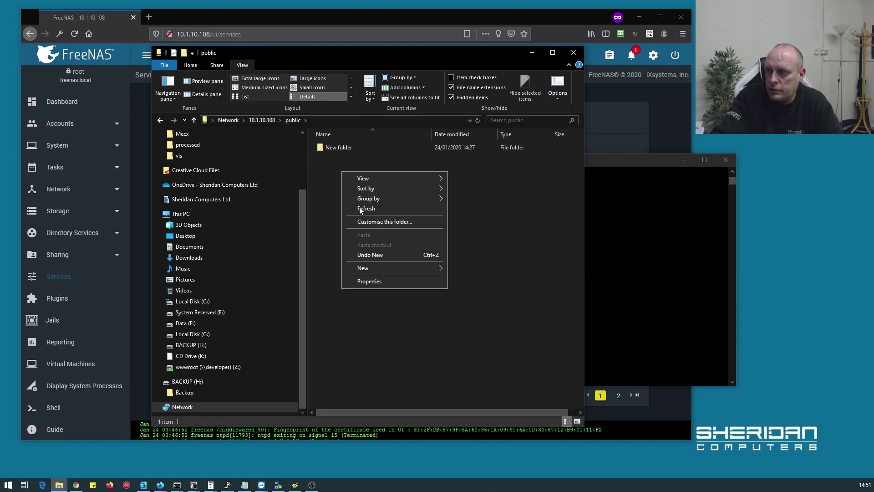
{"action": "mouse_move", "coordinate": [368, 266]}
{"action": "left_click", "coordinate": [468, 268]}
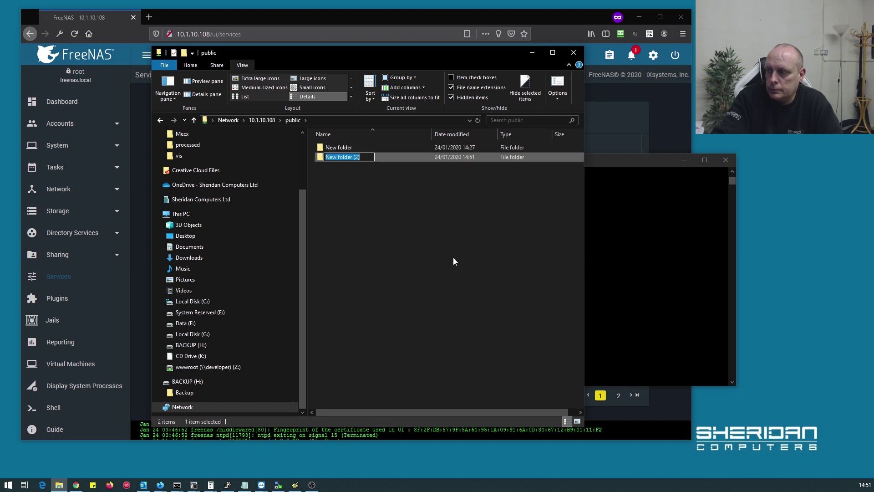
{"action": "type", "text": "toms folder"}
{"action": "key", "text": "Return"}
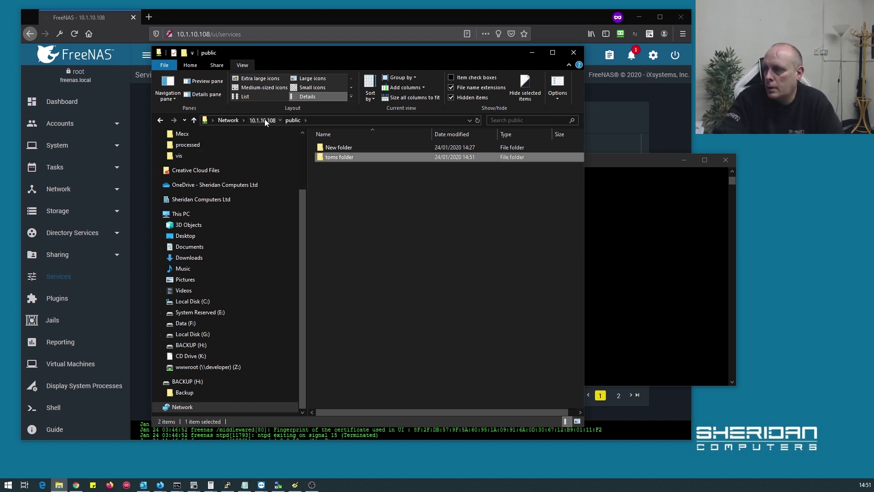
{"action": "left_click", "coordinate": [264, 120]}
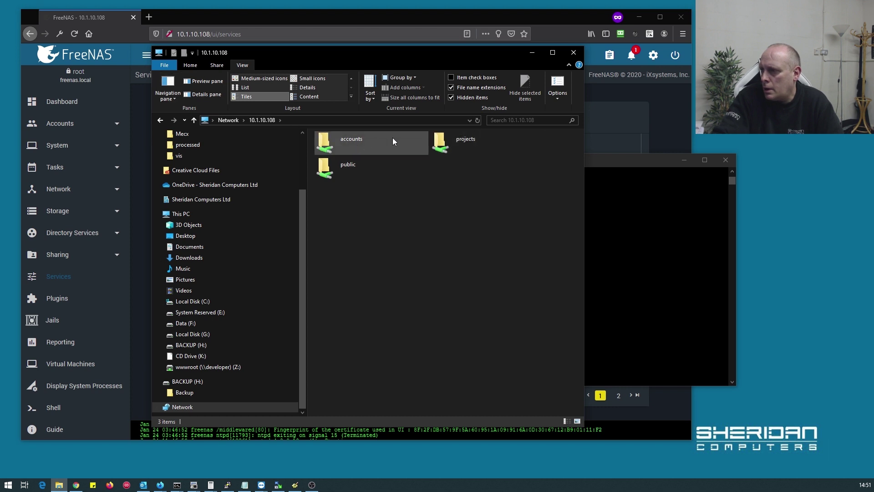
Create a 'New folder' in the empty projects share, hiding the folder tree pane
{"action": "double_click", "coordinate": [444, 150]}
{"action": "right_click", "coordinate": [334, 196]}
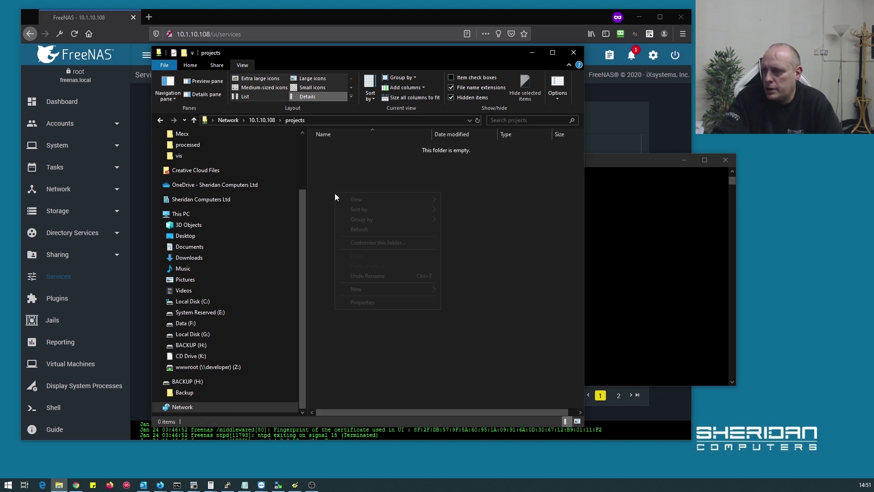
{"action": "left_click", "coordinate": [174, 87]}
{"action": "left_click", "coordinate": [174, 88]}
{"action": "left_click", "coordinate": [174, 89]}
{"action": "left_click", "coordinate": [184, 109]}
{"action": "right_click", "coordinate": [309, 192]}
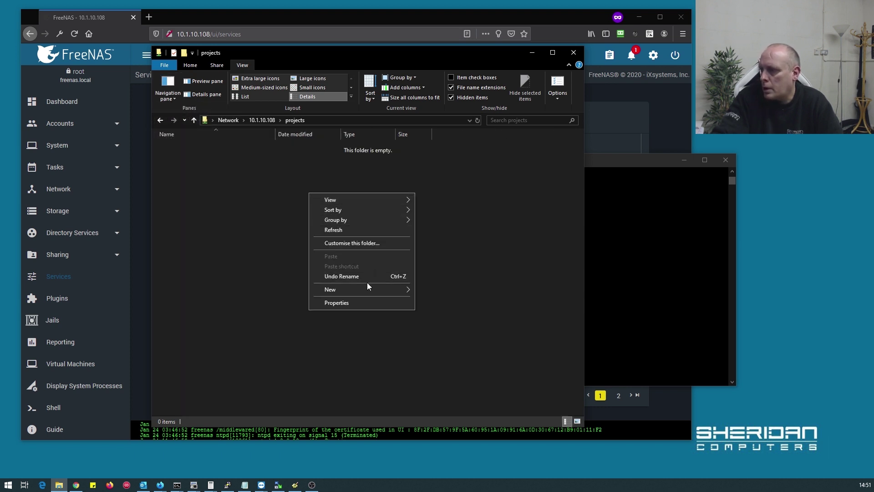
{"action": "mouse_move", "coordinate": [376, 289]}
{"action": "left_click", "coordinate": [442, 286]}
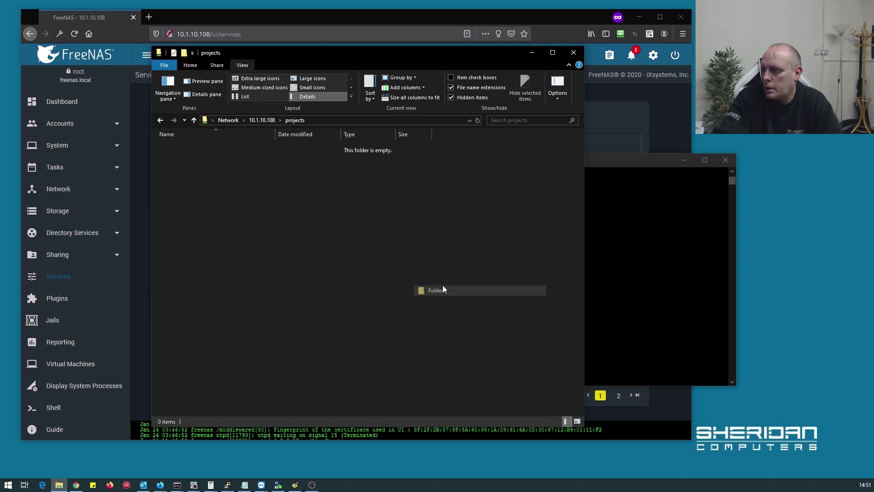
{"action": "left_click", "coordinate": [270, 175]}
{"action": "left_click", "coordinate": [261, 119]}
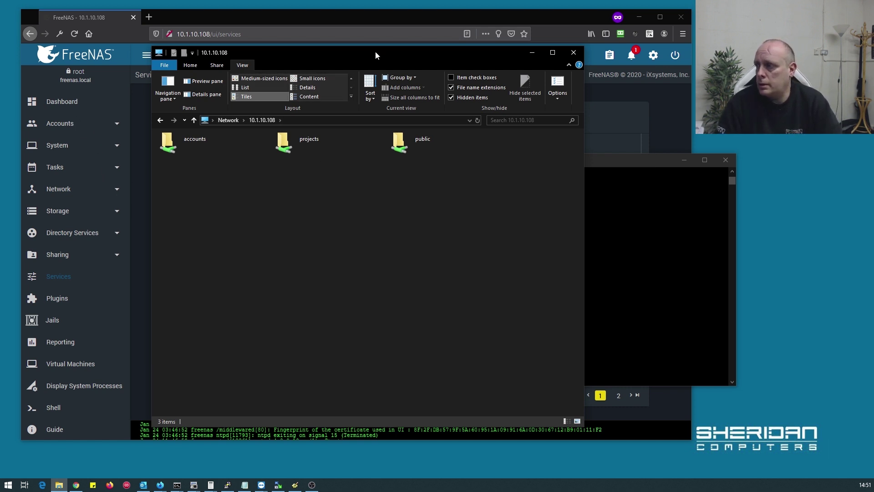
{"action": "left_click_drag", "start_coordinate": [375, 51], "coordinate": [630, 78]}
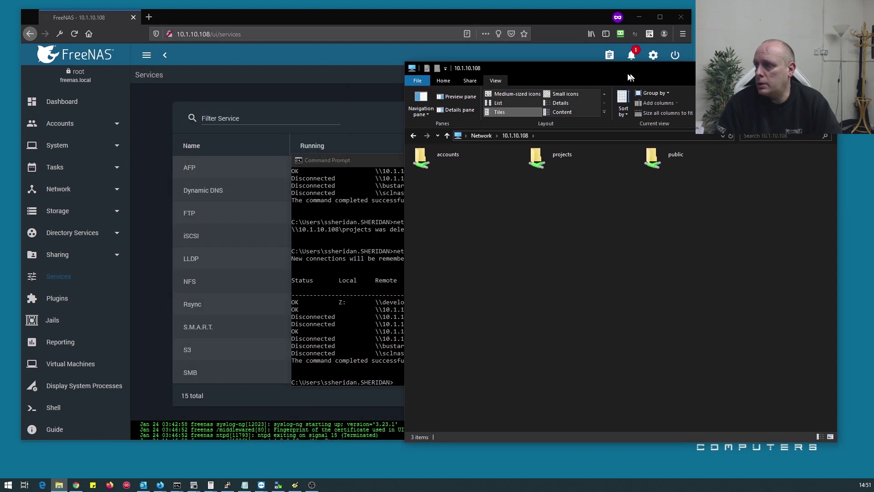
In Groups > accounts > Members, move tom into the member list and save
{"action": "left_click", "coordinate": [63, 125]}
{"action": "left_click", "coordinate": [65, 146]}
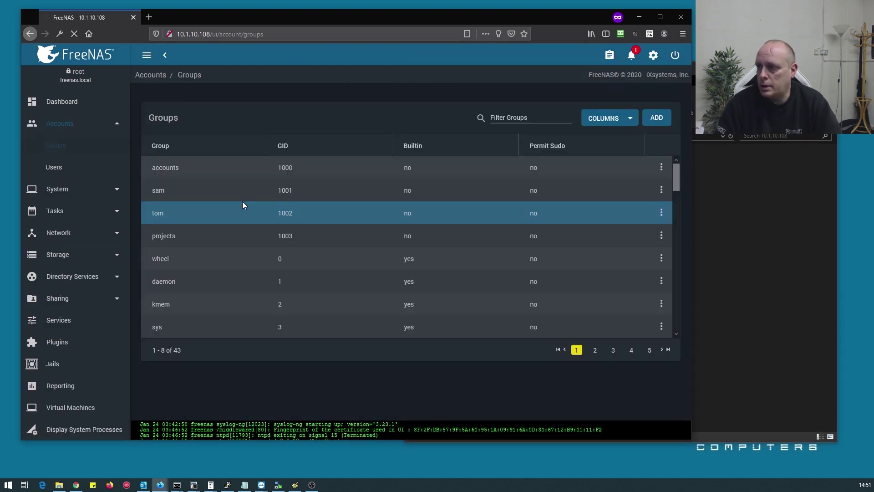
{"action": "left_click", "coordinate": [661, 167]}
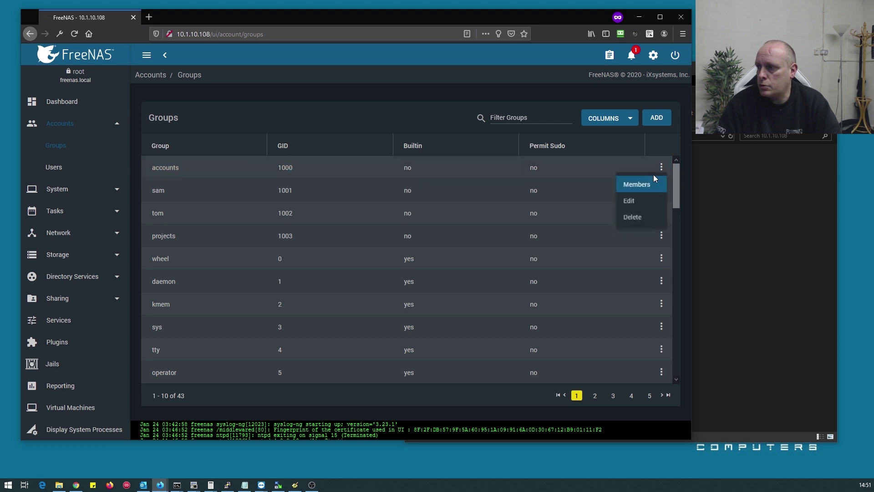
{"action": "left_click", "coordinate": [640, 185]}
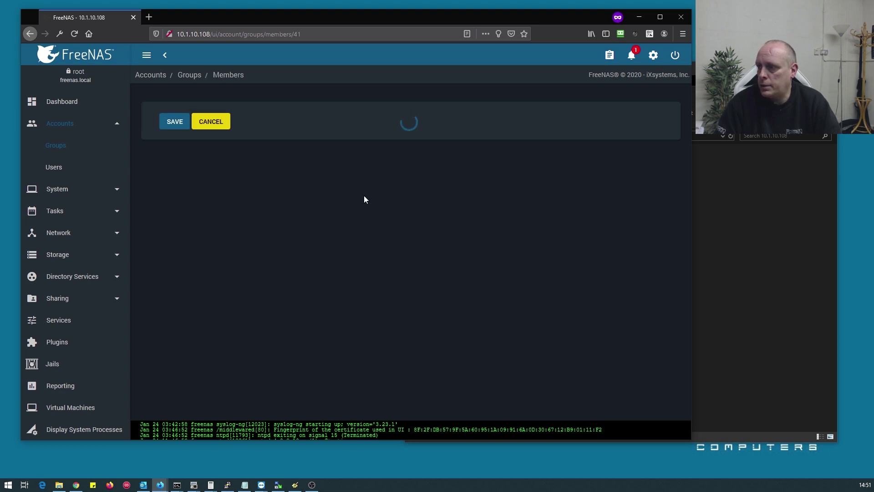
{"action": "left_click", "coordinate": [172, 146]}
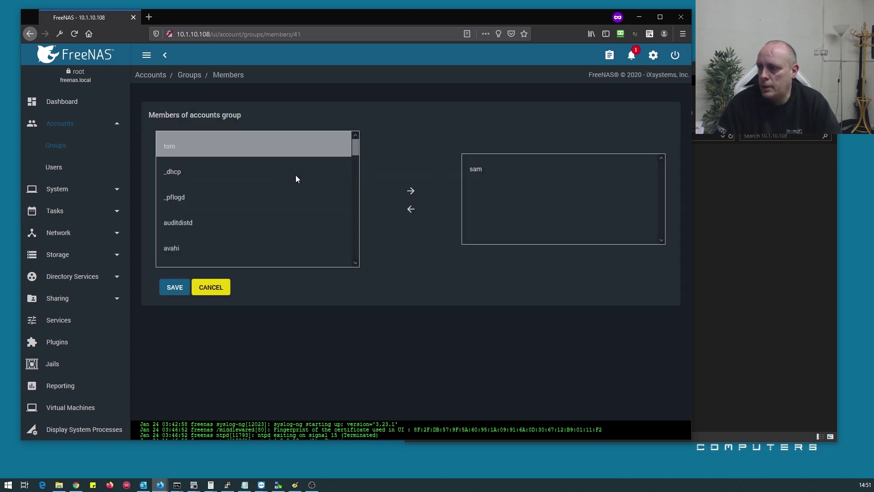
{"action": "left_click", "coordinate": [411, 191]}
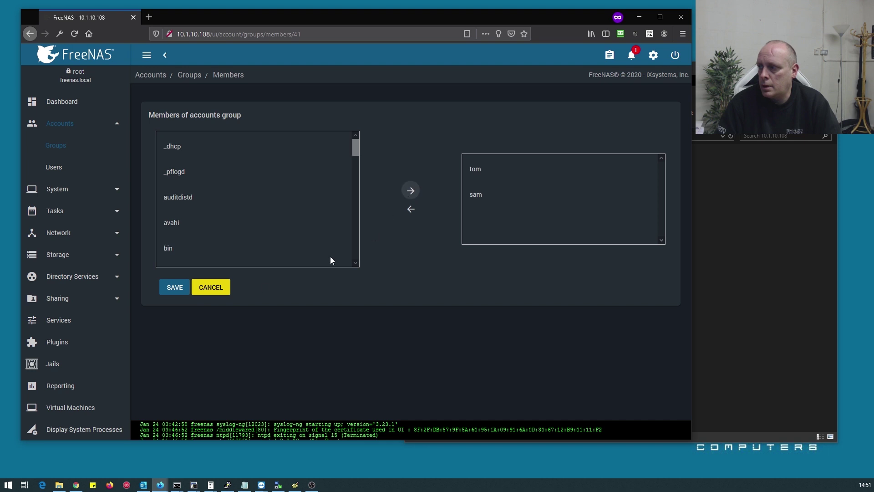
{"action": "left_click", "coordinate": [170, 287]}
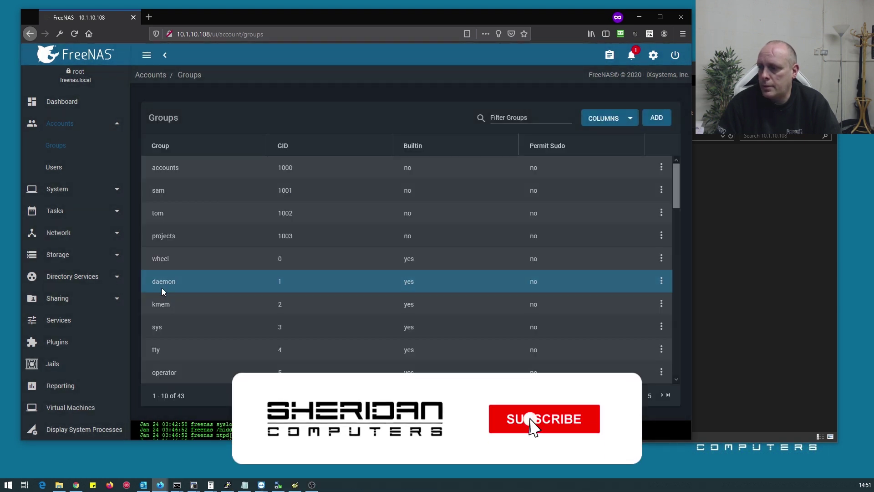
{"action": "left_click", "coordinate": [79, 324]}
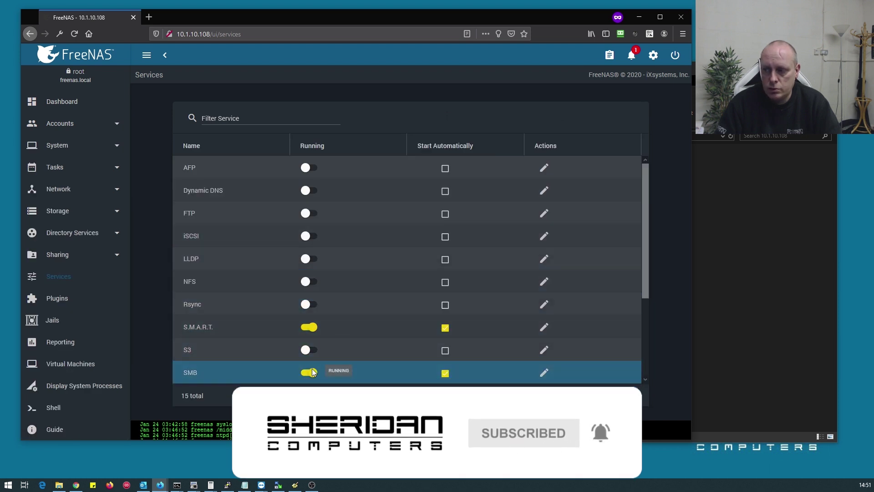
Turn the SMB service off, confirm STOP, then turn it back on
{"action": "left_click", "coordinate": [310, 374]}
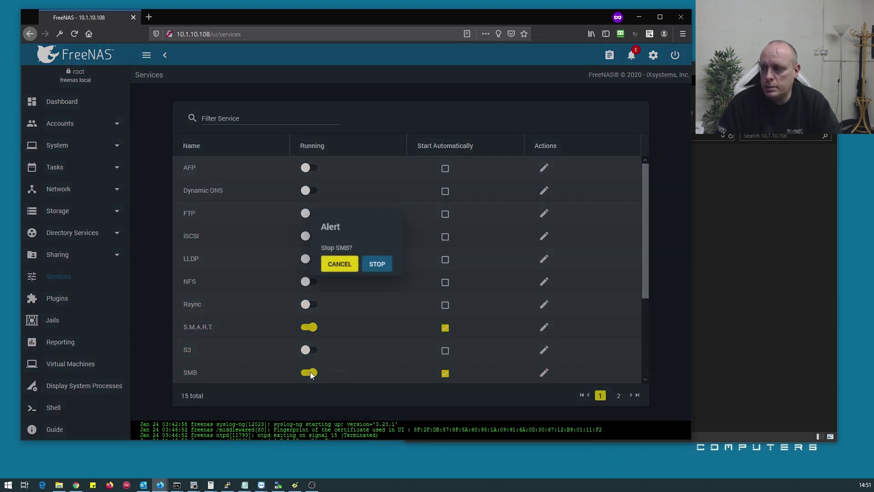
{"action": "left_click", "coordinate": [379, 265]}
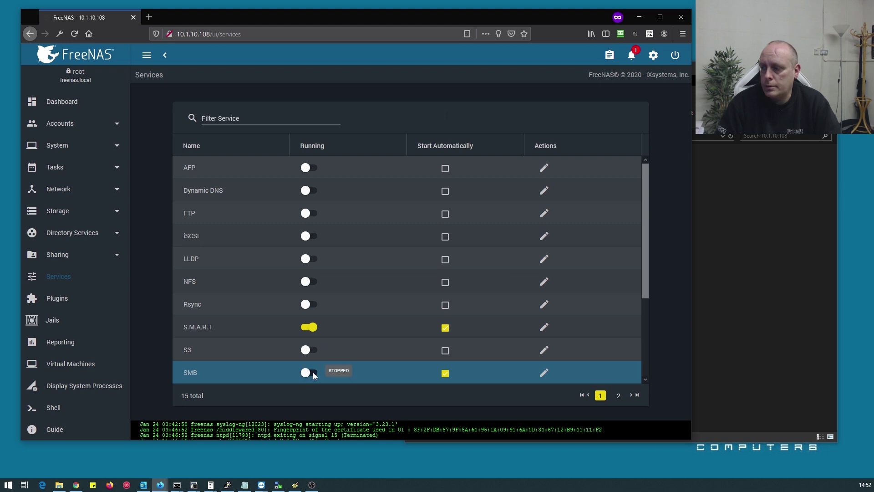
{"action": "left_click", "coordinate": [313, 373]}
Refresh the 10.1.10.108 share list and open the accounts share
{"action": "left_click", "coordinate": [704, 253]}
{"action": "right_click", "coordinate": [513, 243]}
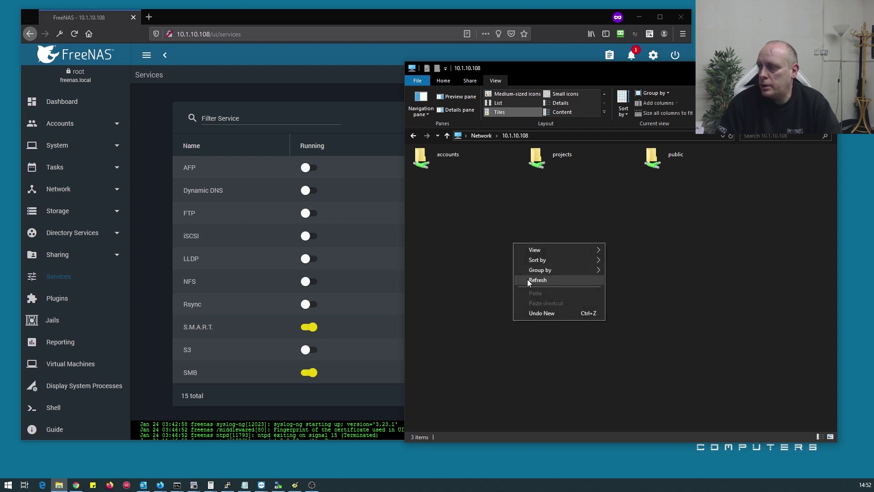
{"action": "left_click", "coordinate": [527, 279]}
{"action": "double_click", "coordinate": [428, 163]}
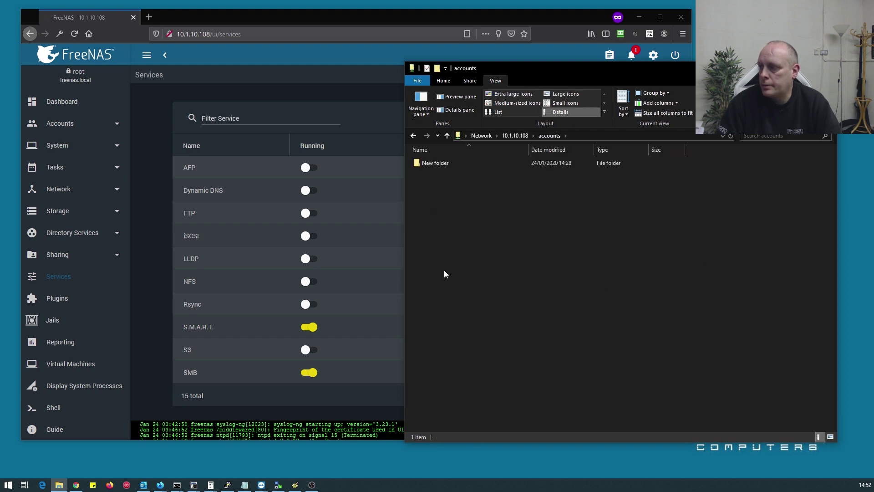
Create a folder named 'toms accounts' in accounts, then return to the server's share list
{"action": "right_click", "coordinate": [440, 205]}
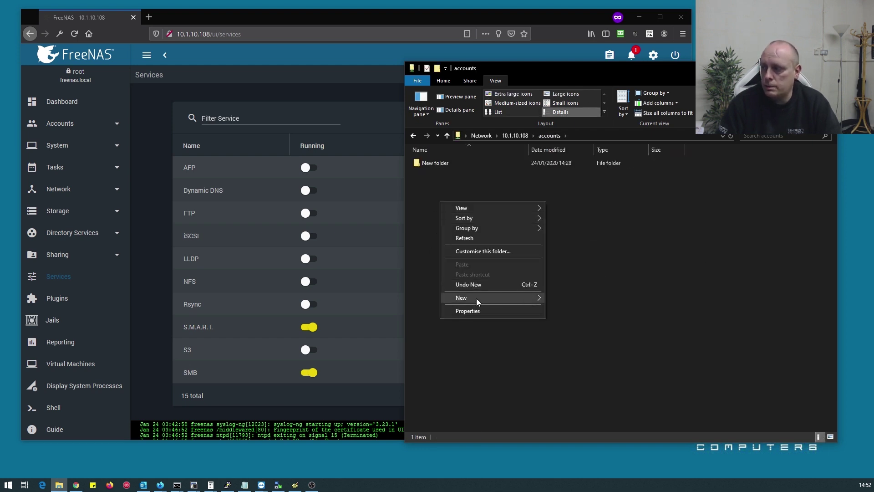
{"action": "mouse_move", "coordinate": [476, 297]}
{"action": "left_click", "coordinate": [566, 299]}
{"action": "type", "text": "toms accounts"}
{"action": "key", "text": "Return"}
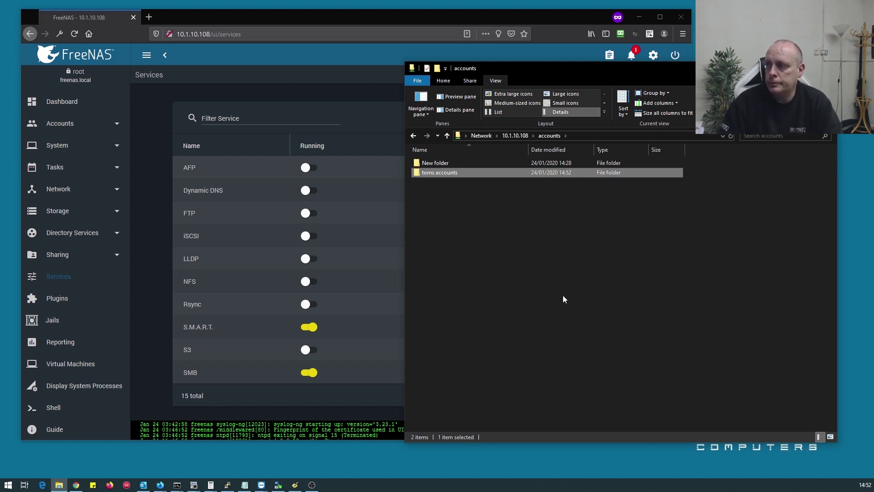
{"action": "left_click", "coordinate": [515, 137]}
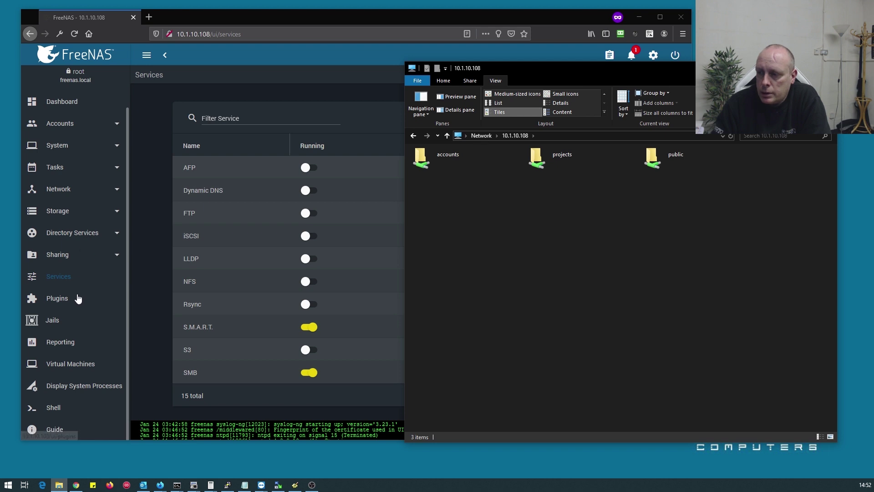
Delete the projects share from Windows Shares (SMB), confirming the unshare
{"action": "left_click", "coordinate": [51, 257]}
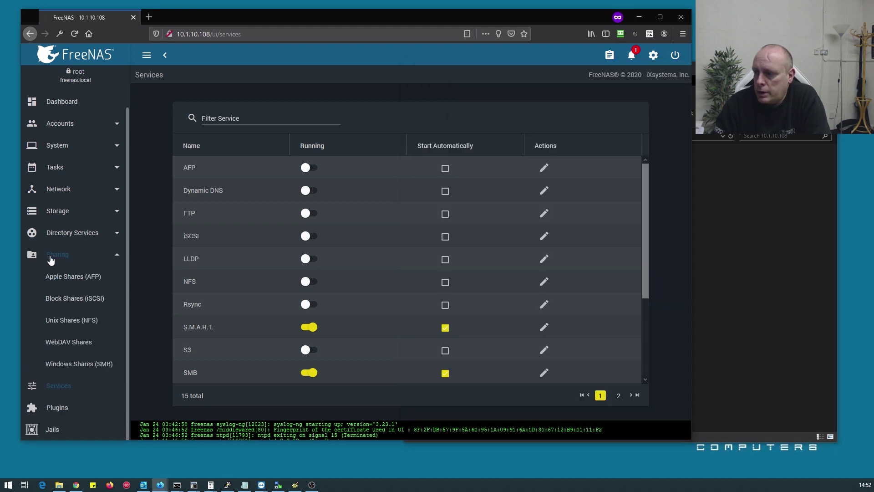
{"action": "left_click", "coordinate": [77, 363]}
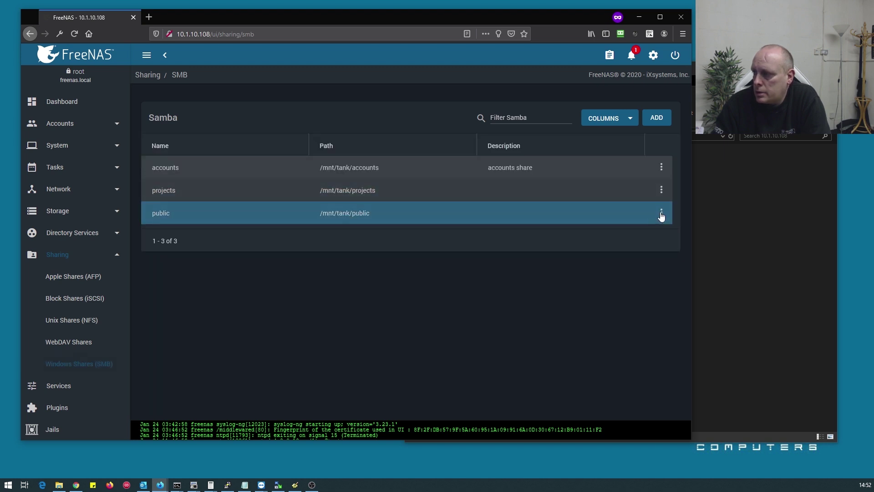
{"action": "left_click", "coordinate": [661, 191]}
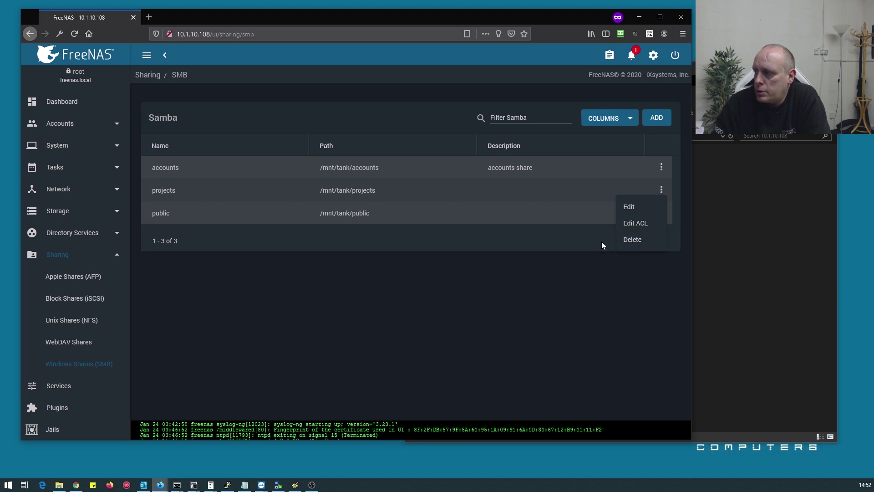
{"action": "left_click", "coordinate": [641, 242]}
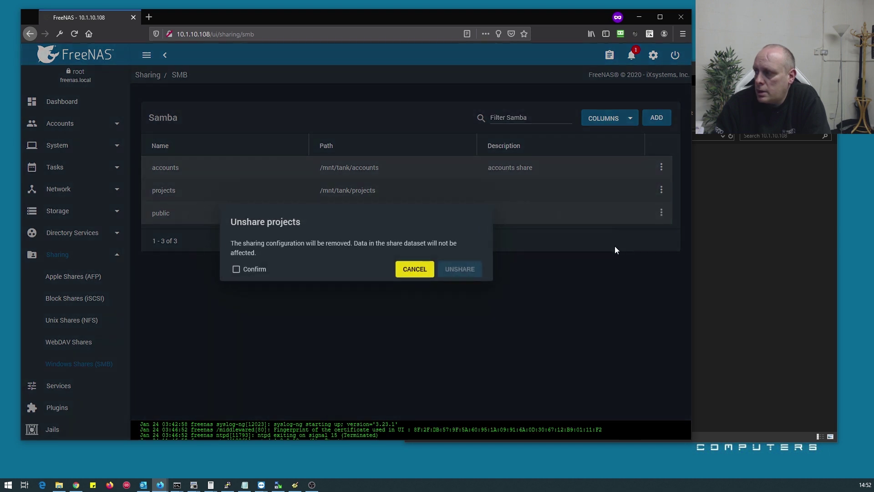
{"action": "left_click", "coordinate": [268, 270]}
{"action": "left_click", "coordinate": [454, 270]}
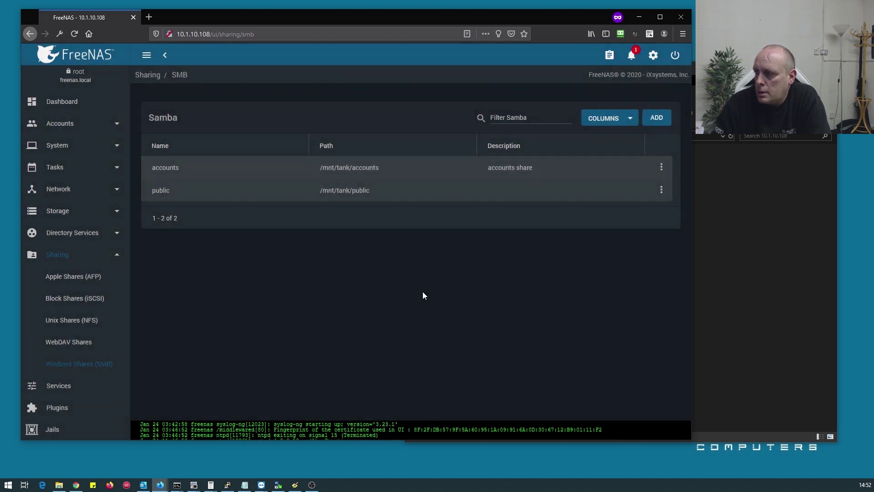
{"action": "left_click", "coordinate": [72, 214]}
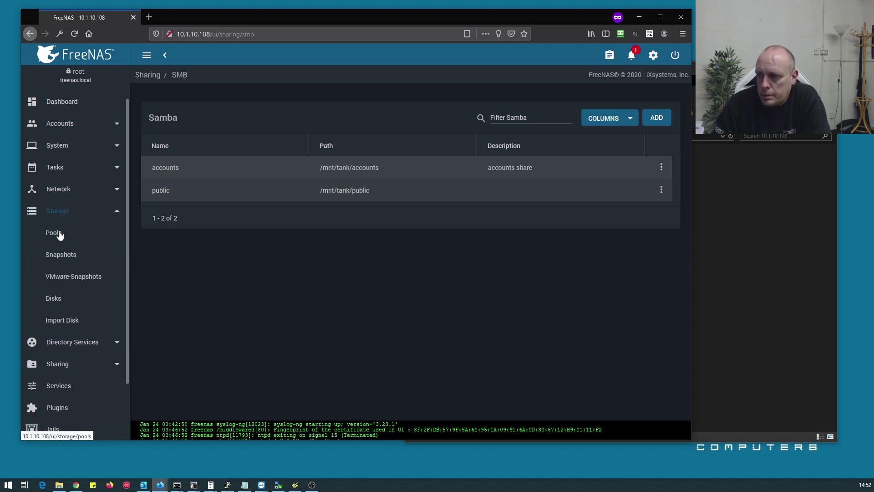
Delete the projects dataset from pool tank, typing 'projects' to confirm
{"action": "left_click", "coordinate": [58, 233]}
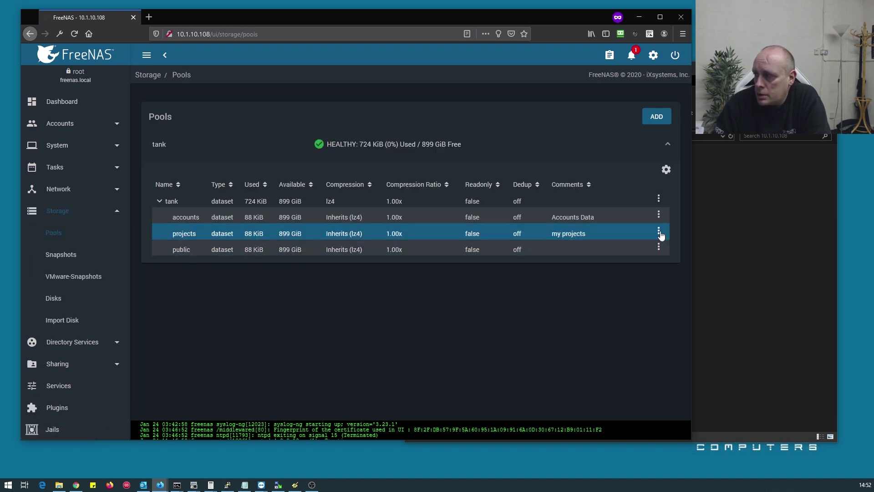
{"action": "left_click", "coordinate": [658, 232]}
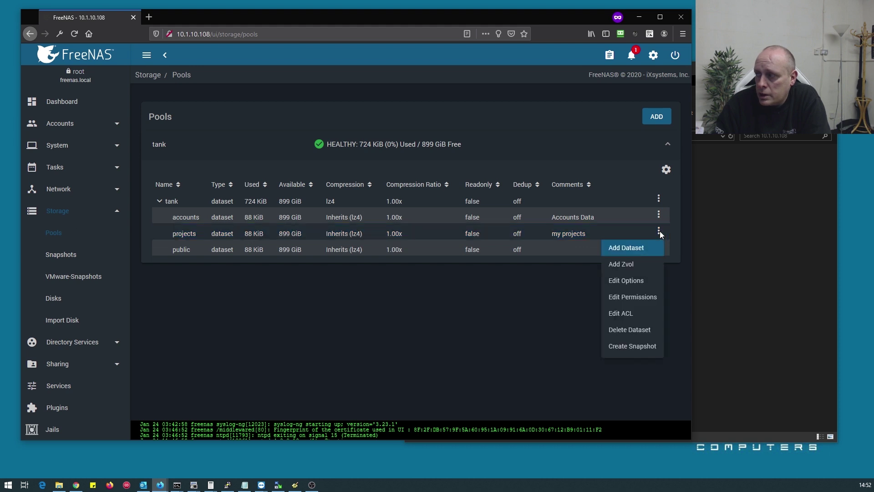
{"action": "left_click", "coordinate": [631, 330]}
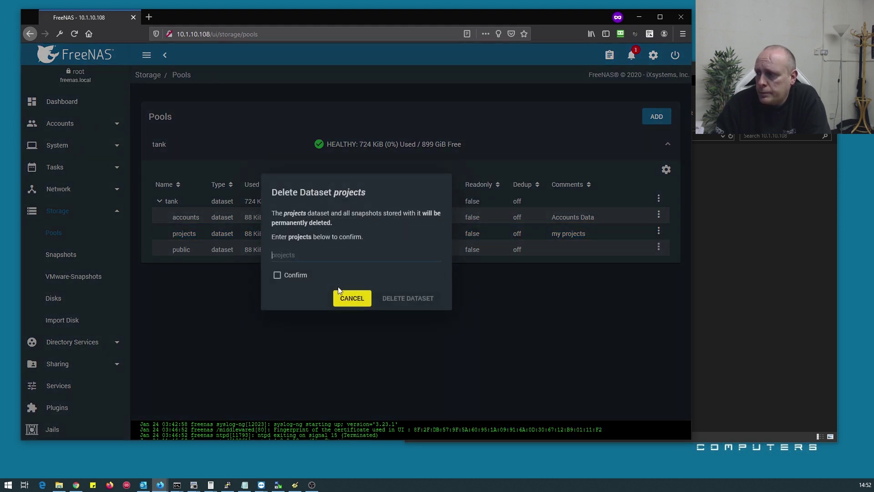
{"action": "type", "text": "projects"}
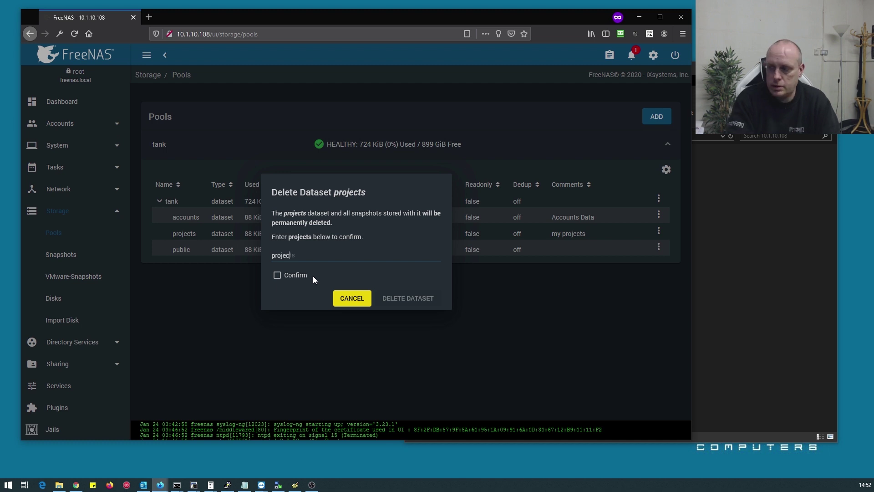
{"action": "left_click", "coordinate": [277, 275]}
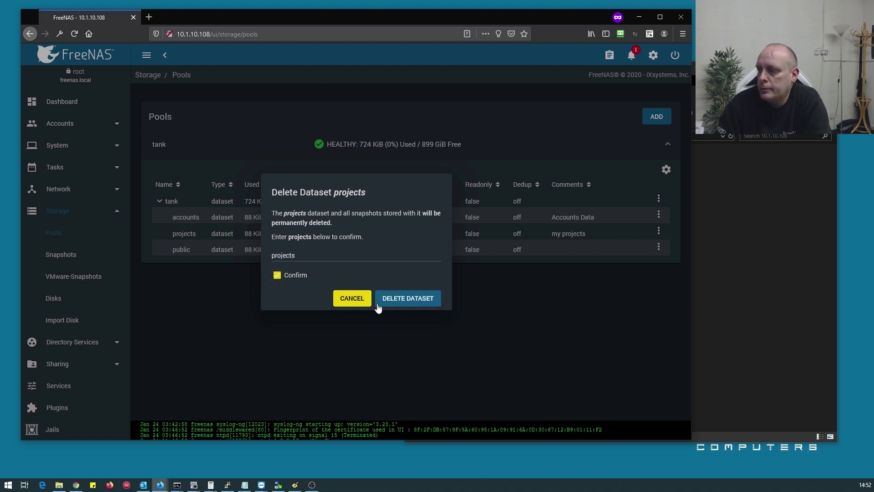
{"action": "left_click", "coordinate": [387, 298]}
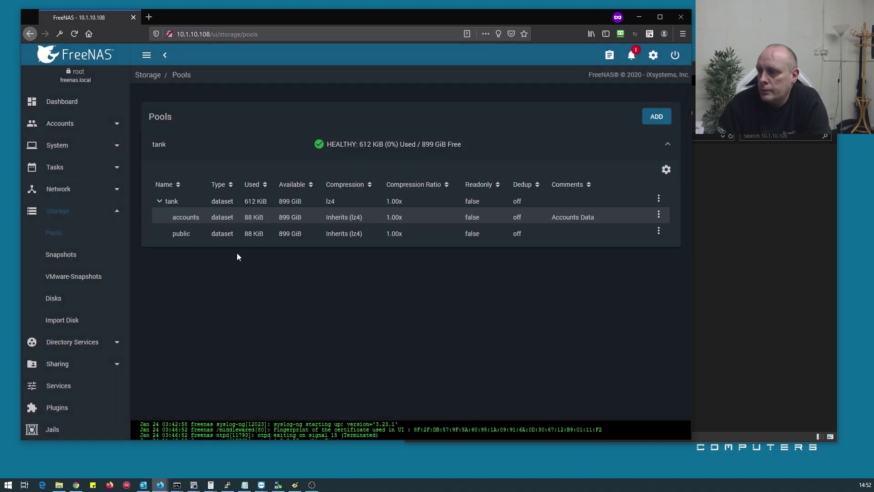
{"action": "left_click", "coordinate": [263, 201]}
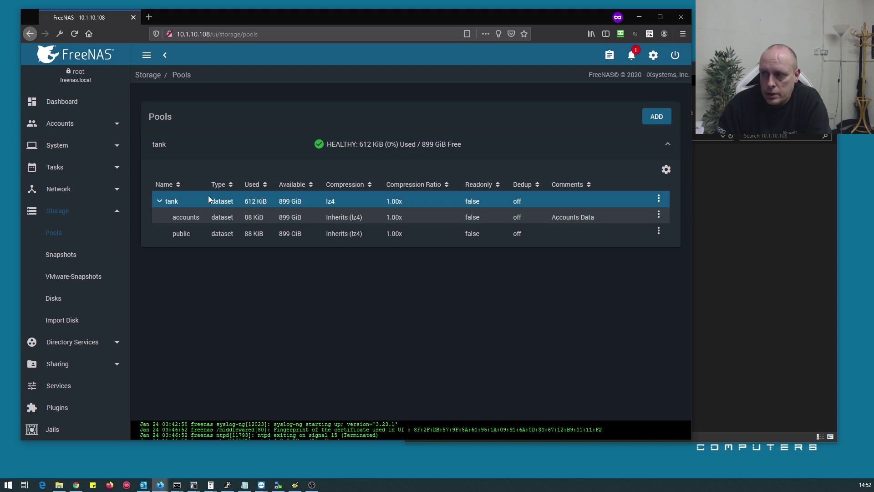
Refresh the 10.1.10.108 share list three times; projects still appears
{"action": "left_click", "coordinate": [712, 269]}
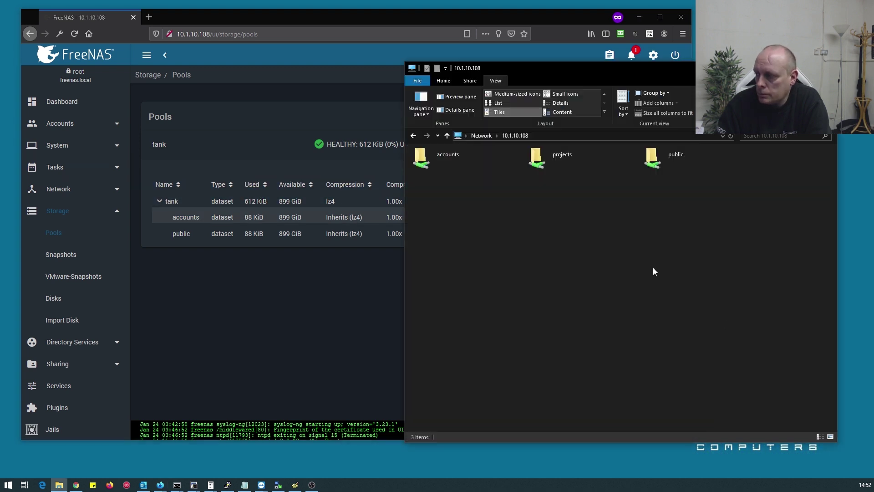
{"action": "right_click", "coordinate": [490, 219]}
{"action": "left_click", "coordinate": [514, 254]}
{"action": "right_click", "coordinate": [498, 210]}
{"action": "left_click", "coordinate": [524, 246]}
{"action": "right_click", "coordinate": [496, 196]}
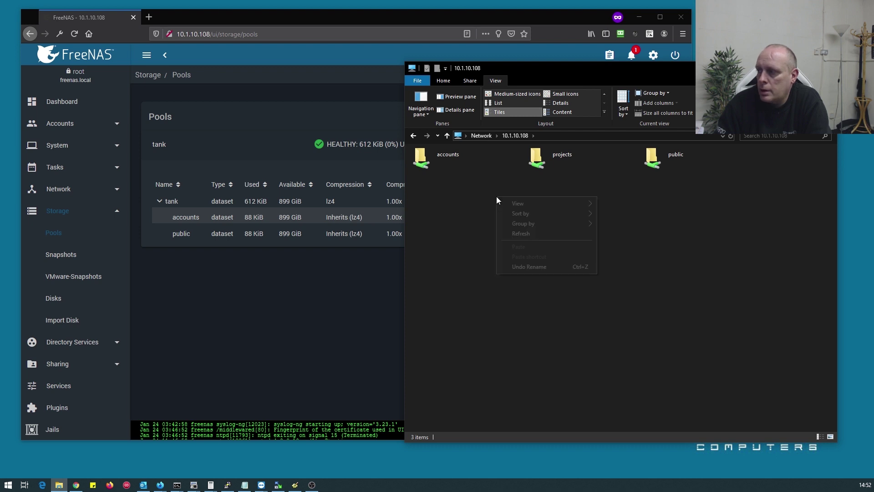
{"action": "left_click", "coordinate": [513, 234]}
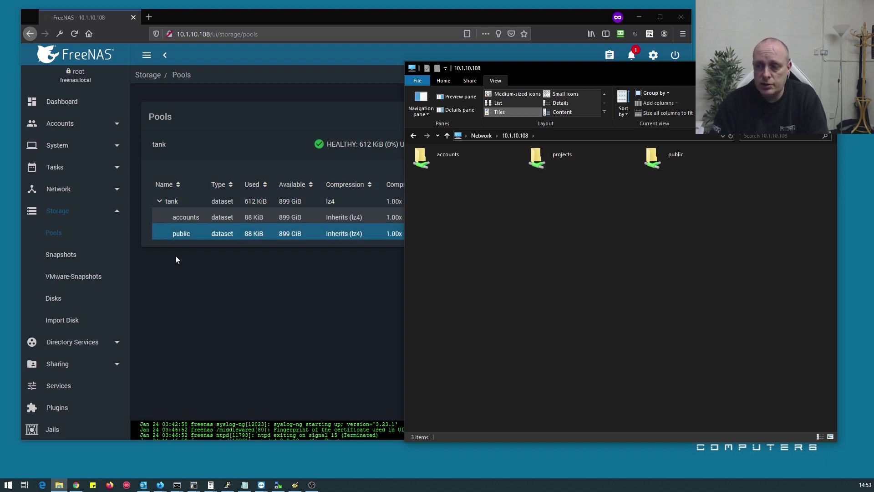
On the Services page, stop the SMB service, confirm STOP, and start it again
{"action": "left_click", "coordinate": [82, 385]}
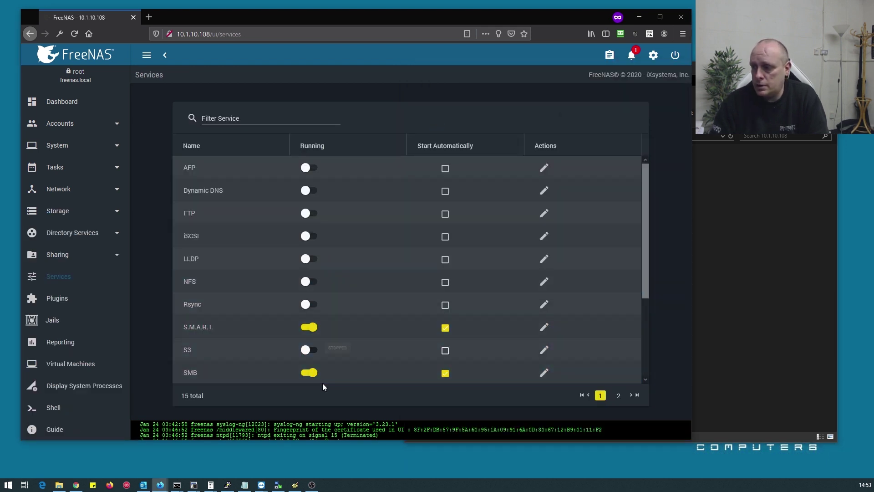
{"action": "left_click", "coordinate": [311, 373]}
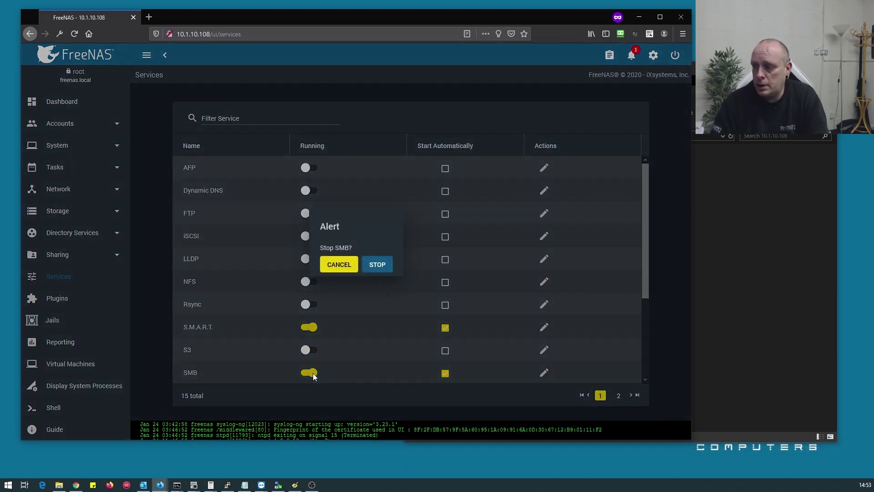
{"action": "left_click", "coordinate": [379, 267]}
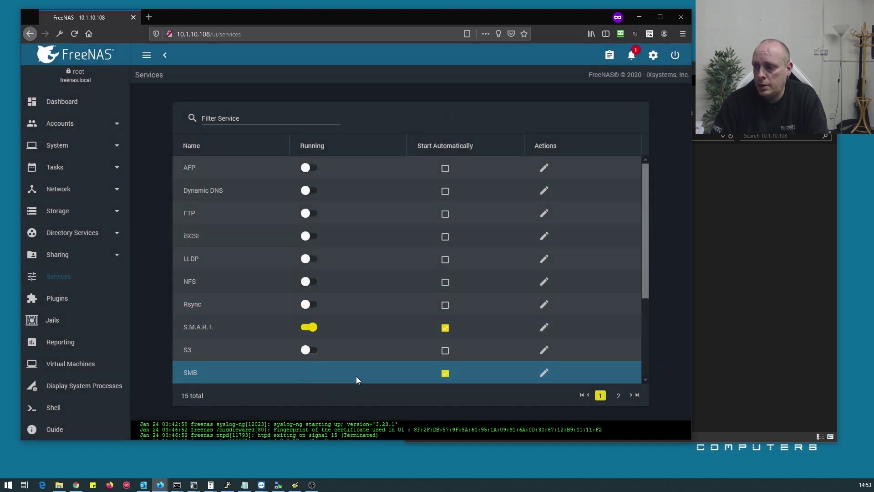
{"action": "left_click", "coordinate": [309, 372]}
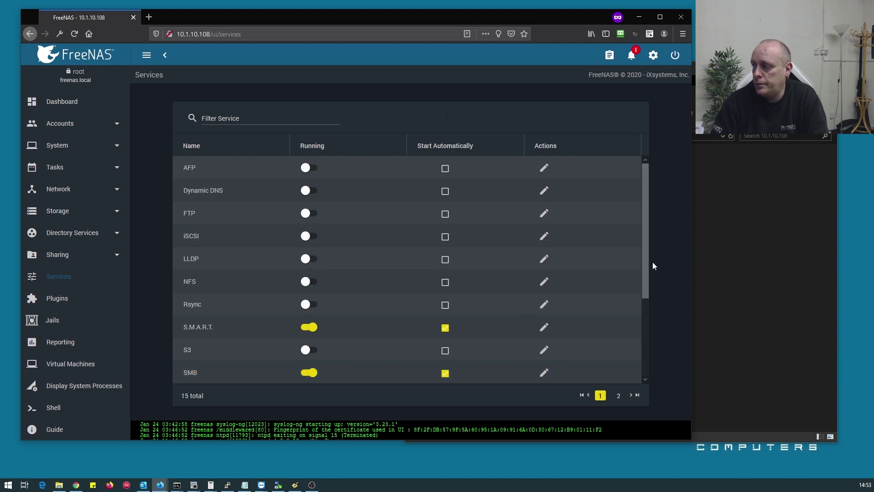
{"action": "left_click", "coordinate": [701, 255]}
{"action": "right_click", "coordinate": [508, 222]}
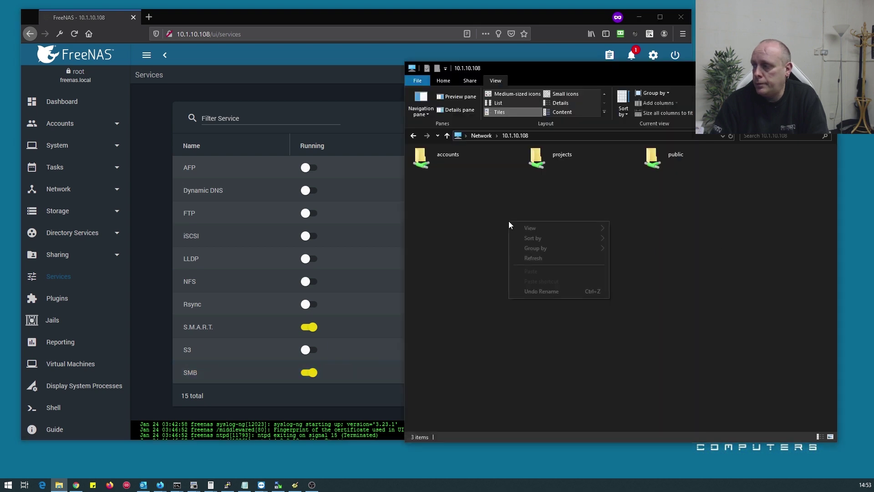
Refresh the 10.1.10.108 listing to confirm projects is gone
{"action": "left_click", "coordinate": [530, 258]}
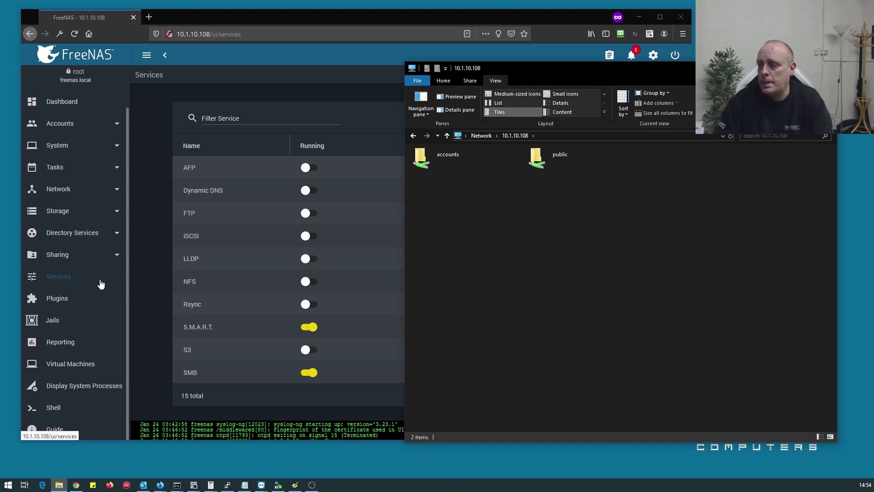
In Command Prompt, list the current network connections with net use
{"action": "left_click", "coordinate": [178, 485]}
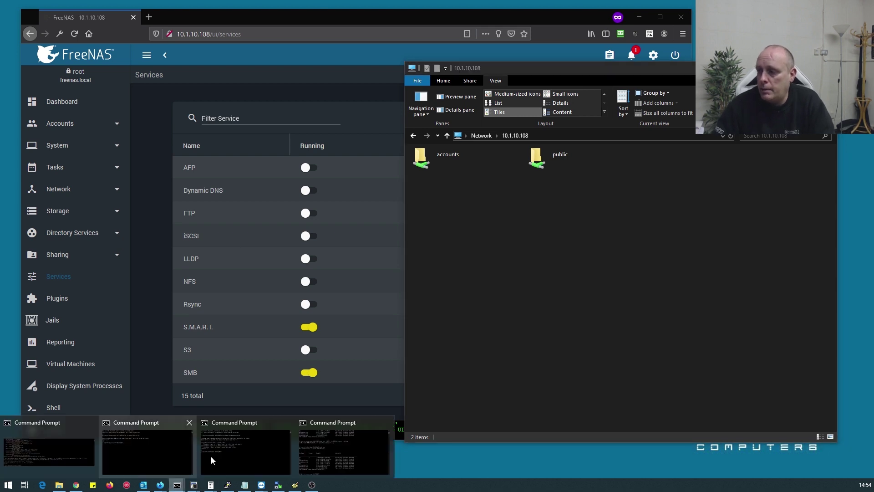
{"action": "left_click", "coordinate": [650, 221]}
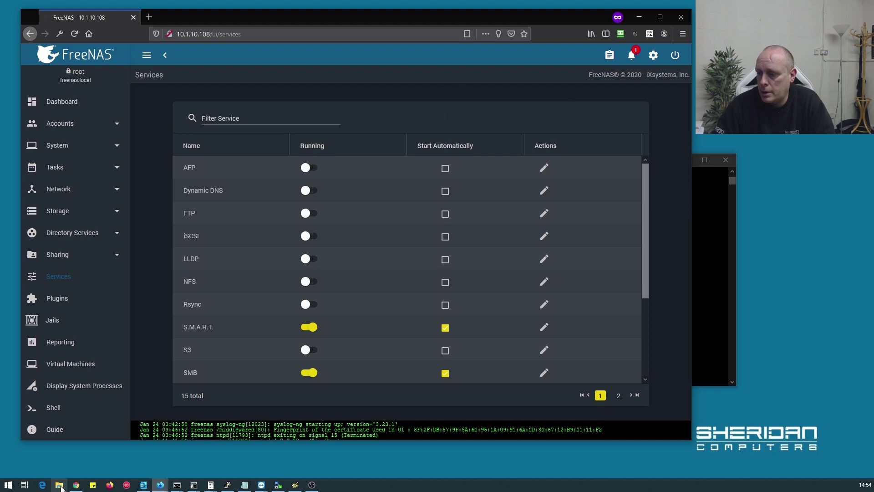
{"action": "left_click", "coordinate": [177, 486]}
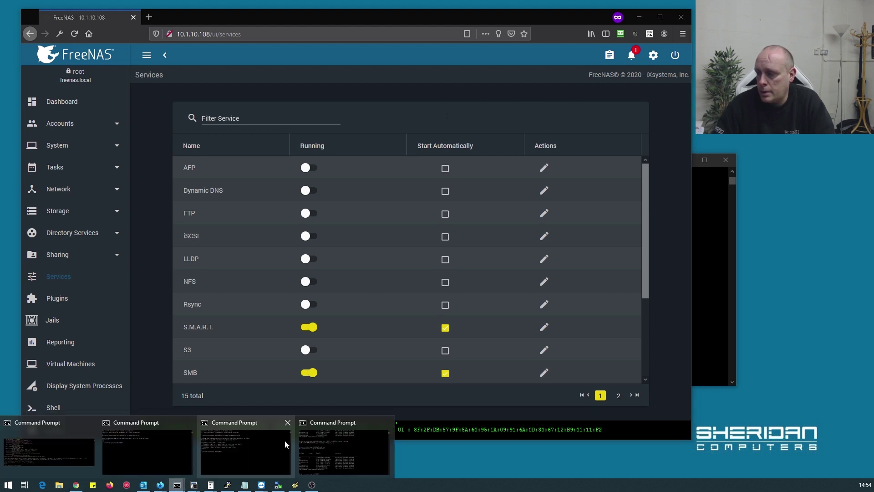
{"action": "left_click", "coordinate": [319, 447]}
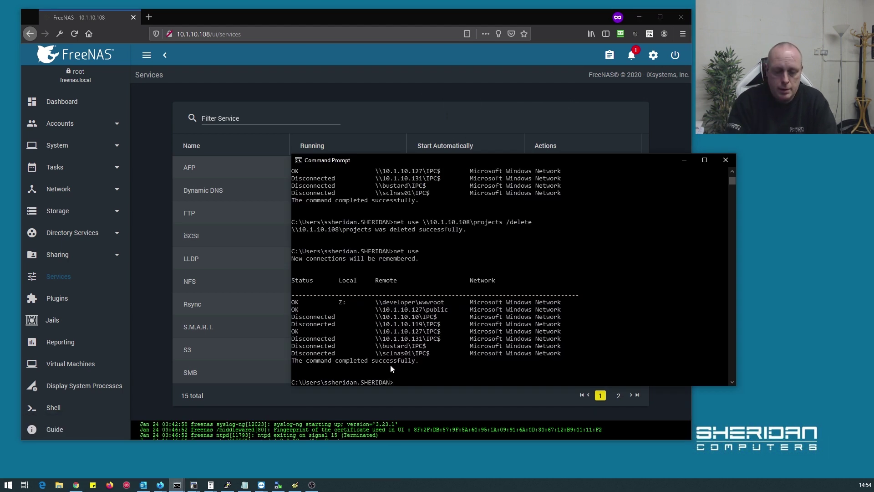
{"action": "type", "text": "net use"}
{"action": "key", "text": "Return"}
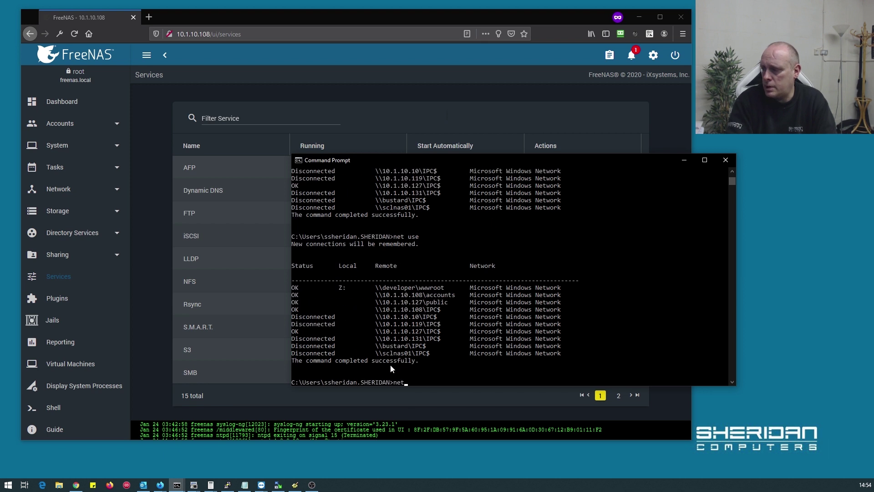
Delete the connections to \\10.1.10.108\accounts and \\10.1.10.108\public with net use /delete
{"action": "type", "text": "net us"}
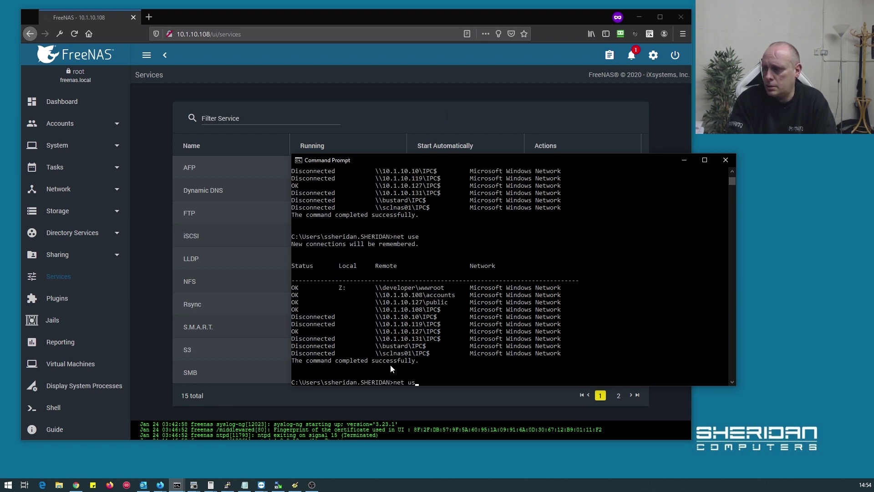
{"action": "type", "text": "e \\\\"}
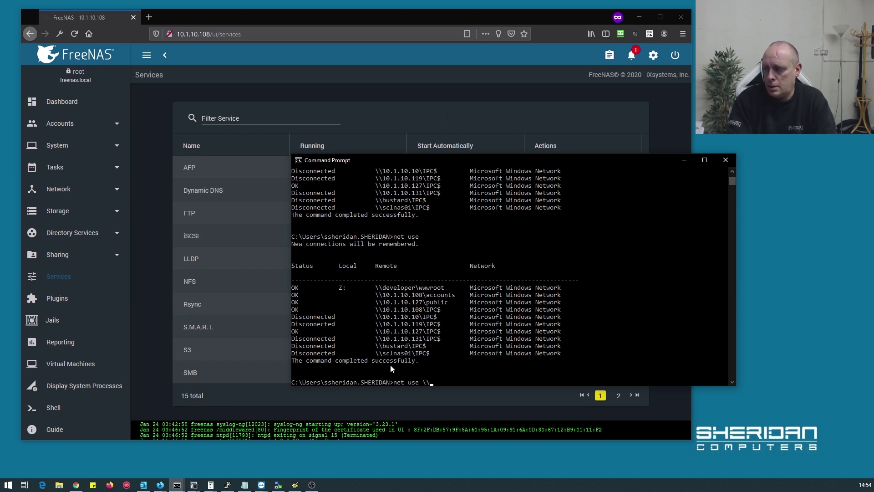
{"action": "type", "text": "101"}
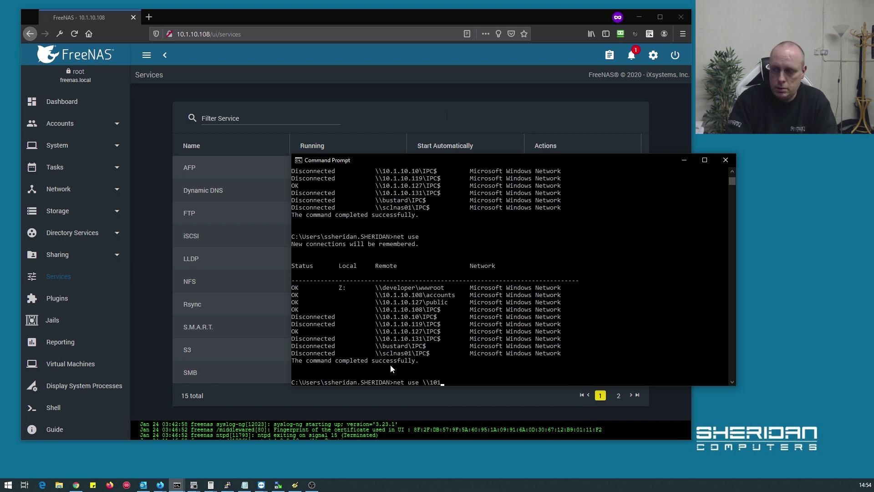
{"action": "key", "text": "BackSpace"}
{"action": "type", "text": ".1.10.108"}
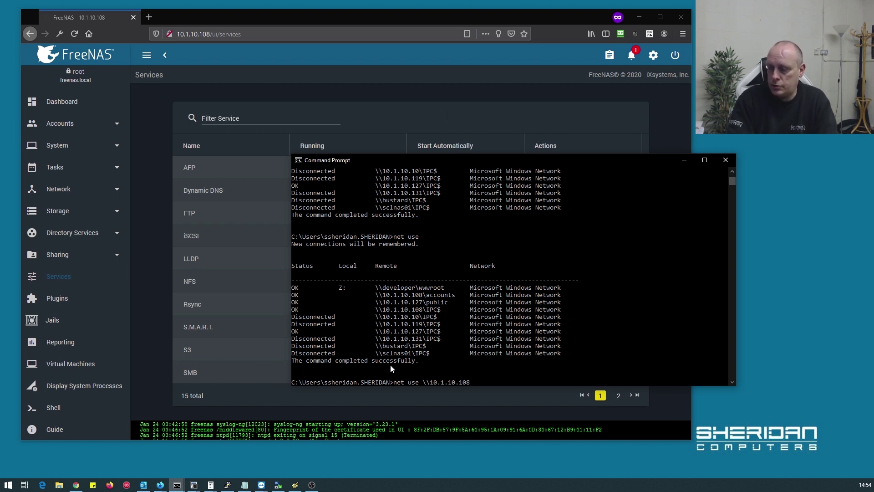
{"action": "type", "text": "\\accounts /dee"}
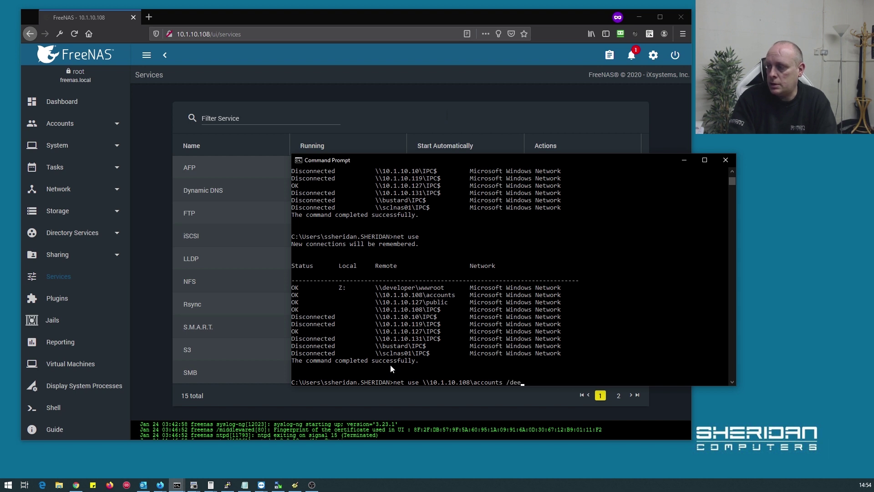
{"action": "key", "text": "BackSpace"}
{"action": "type", "text": "lete"}
{"action": "key", "text": "Return"}
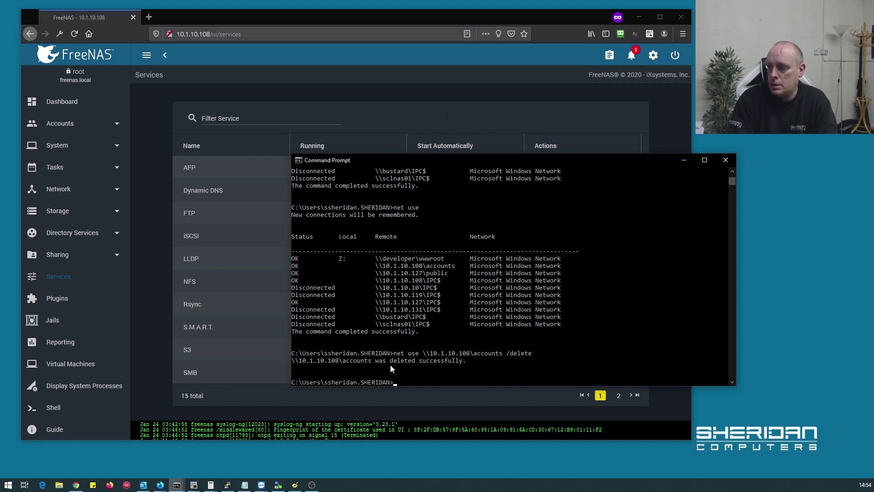
{"action": "key", "text": "Up"}
{"action": "key", "text": "Left"}
{"action": "key", "text": "Left"}
{"action": "key", "text": "Left"}
{"action": "key", "text": "Left"}
{"action": "key", "text": "Left"}
{"action": "key", "text": "Left"}
{"action": "key", "text": "Left"}
{"action": "key", "text": "Left"}
{"action": "key", "text": "BackSpace"}
{"action": "key", "text": "BackSpace"}
{"action": "key", "text": "BackSpace"}
{"action": "key", "text": "BackSpace"}
{"action": "key", "text": "BackSpace"}
{"action": "key", "text": "BackSpace"}
{"action": "key", "text": "BackSpace"}
{"action": "key", "text": "BackSpace"}
{"action": "type", "text": "public"}
{"action": "key", "text": "Return"}
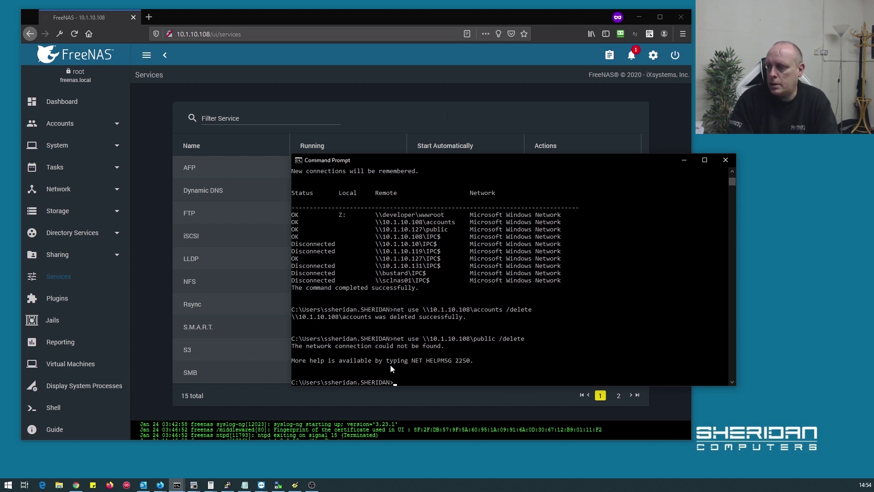
Delete the \\10.1.10.108\IPC$ connection and re-run net use to verify none remain
{"action": "key", "text": "Up"}
{"action": "key", "text": "Left"}
{"action": "key", "text": "Left"}
{"action": "key", "text": "Left"}
{"action": "key", "text": "Left"}
{"action": "key", "text": "BackSpace"}
{"action": "key", "text": "BackSpace"}
{"action": "key", "text": "BackSpace"}
{"action": "key", "text": "BackSpace"}
{"action": "key", "text": "BackSpace"}
{"action": "key", "text": "BackSpace"}
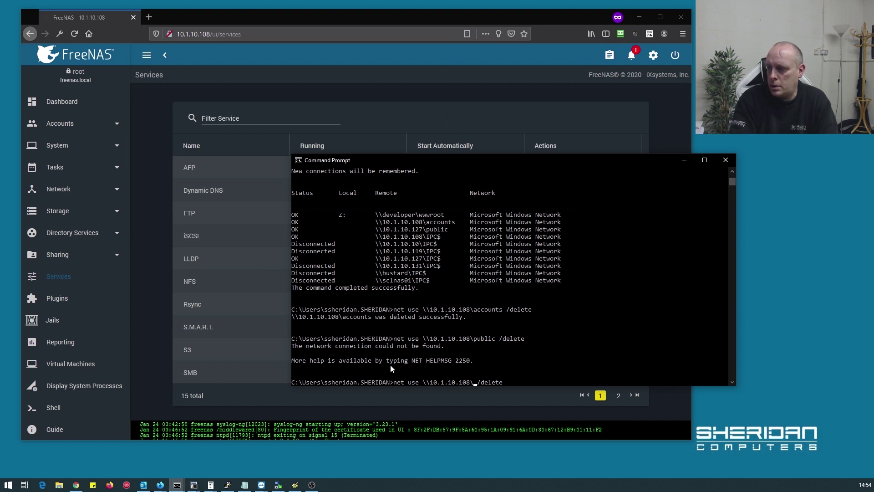
{"action": "type", "text": "IPC$"}
{"action": "key", "text": "Return"}
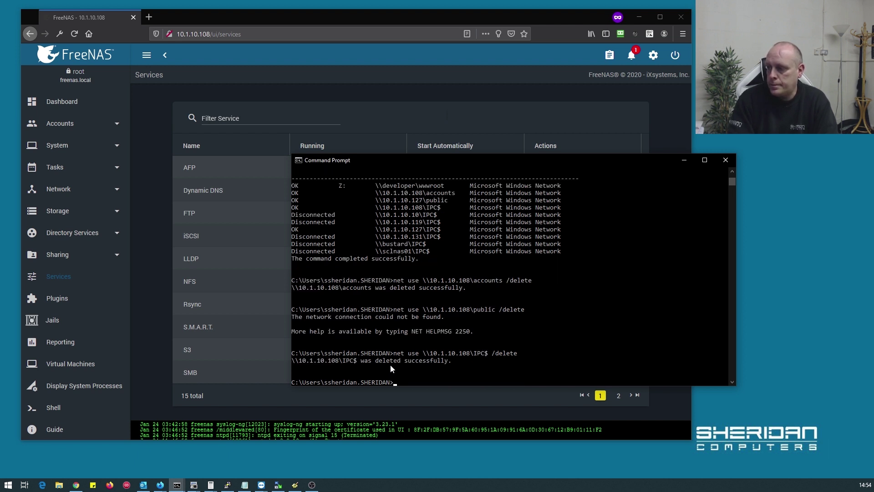
{"action": "type", "text": "net use"}
{"action": "key", "text": "Return"}
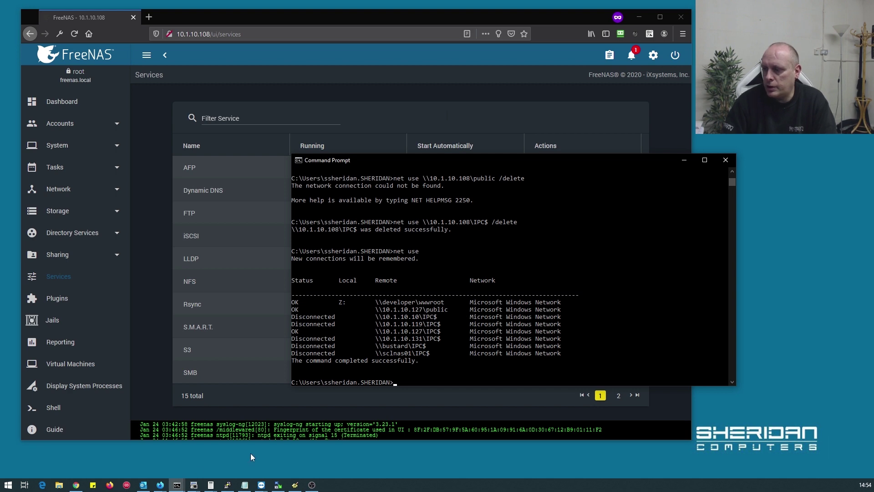
{"action": "left_click", "coordinate": [59, 486]}
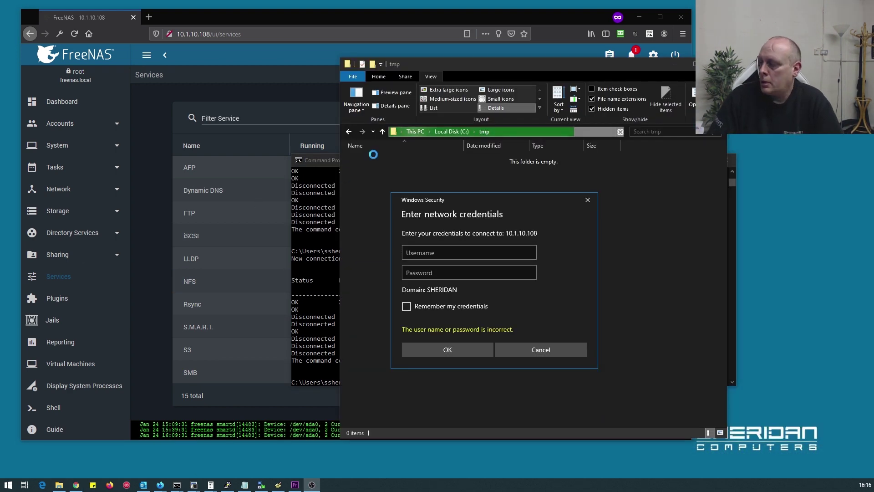
Sign in with the test user's username and password, then open the accounts share
{"action": "left_click", "coordinate": [443, 254]}
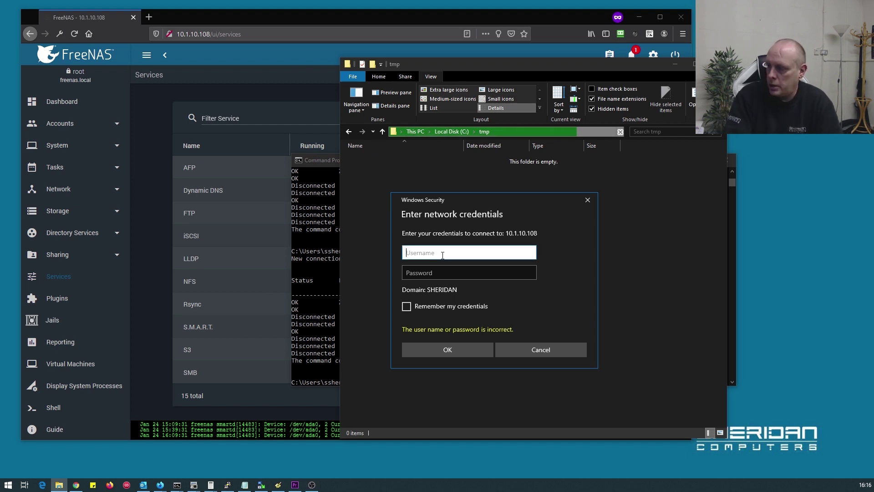
{"action": "type", "text": "sam"}
{"action": "key", "text": "Tab"}
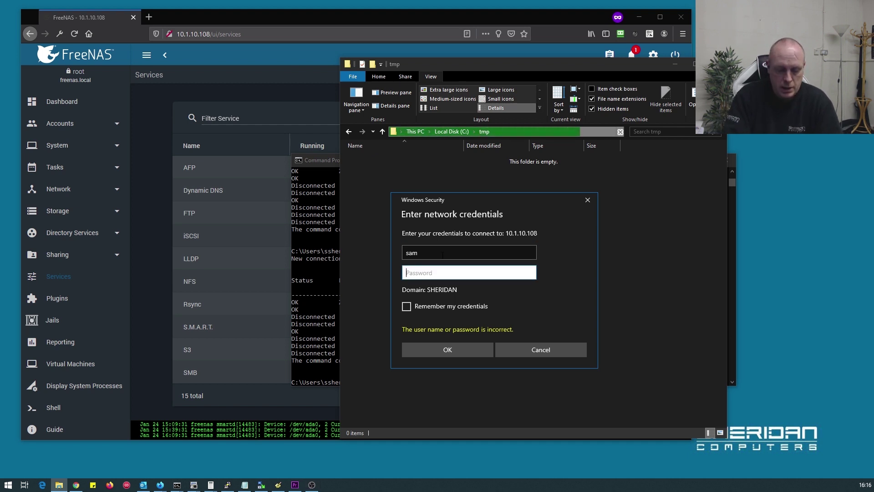
{"action": "type", "text": "********"}
{"action": "key", "text": "Return"}
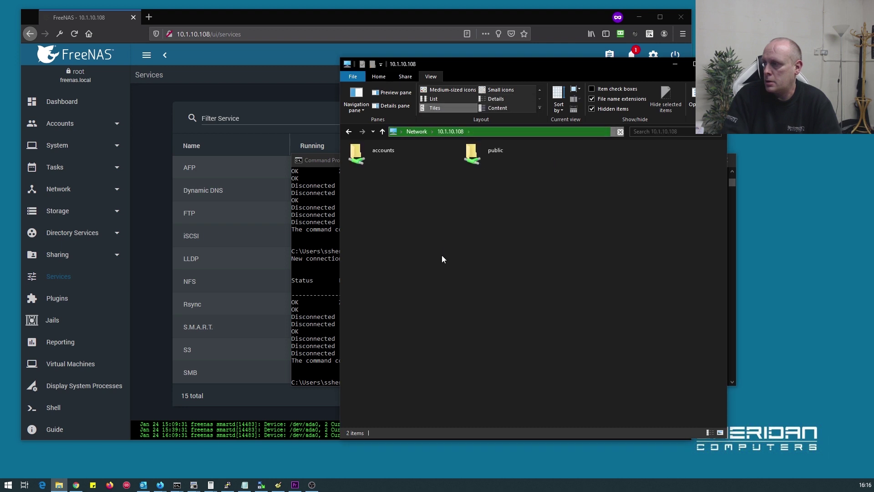
{"action": "double_click", "coordinate": [367, 155]}
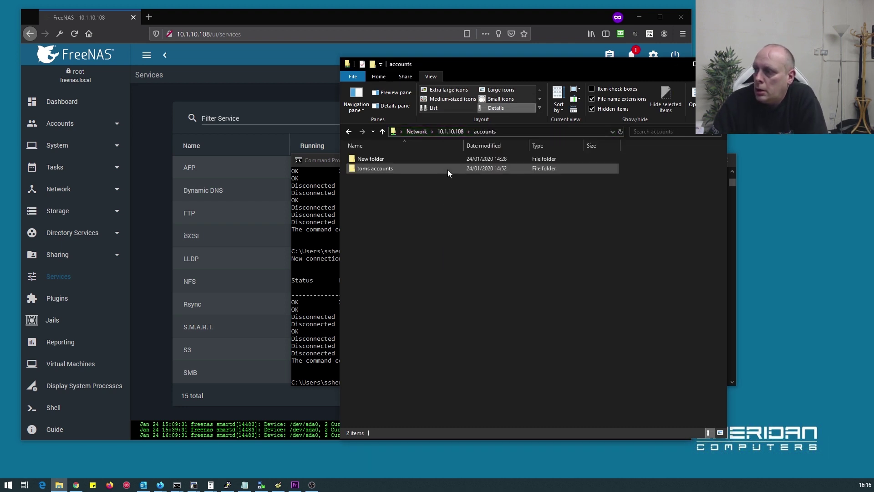